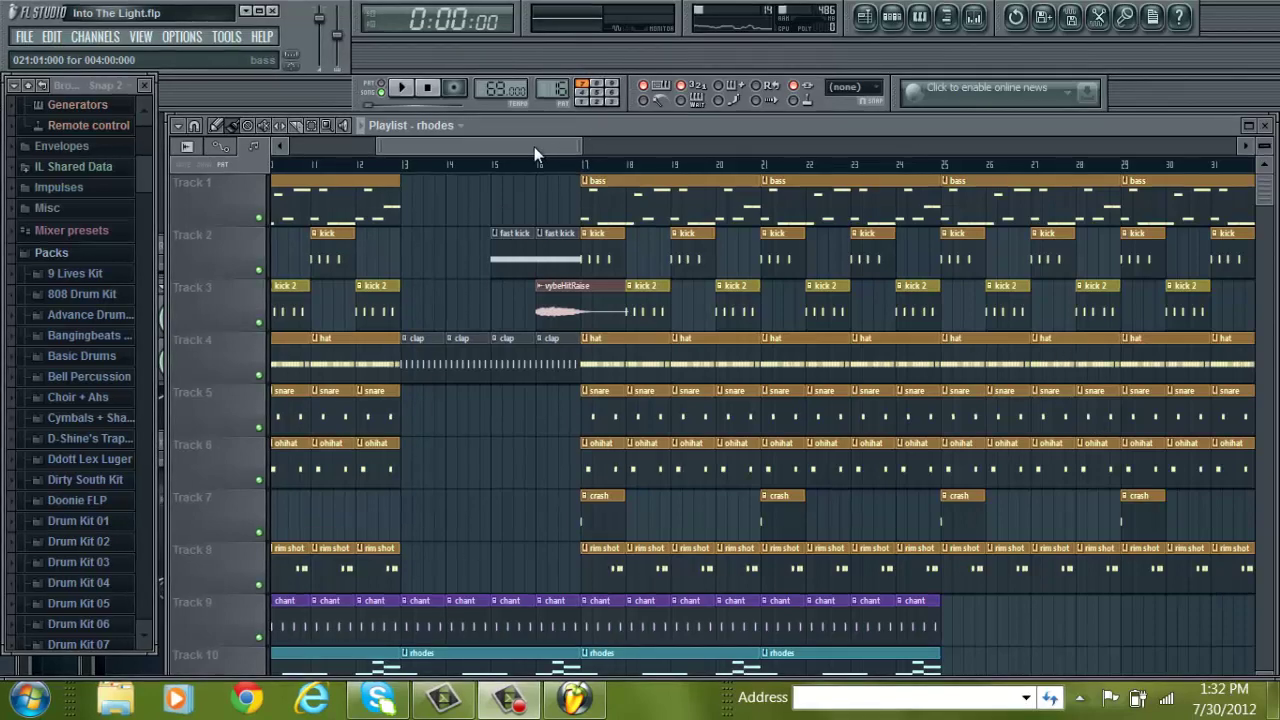
- Switch to the empty pattern 20 and look through the list of existing patterns
left_click_drag(534, 146, 323, 151)
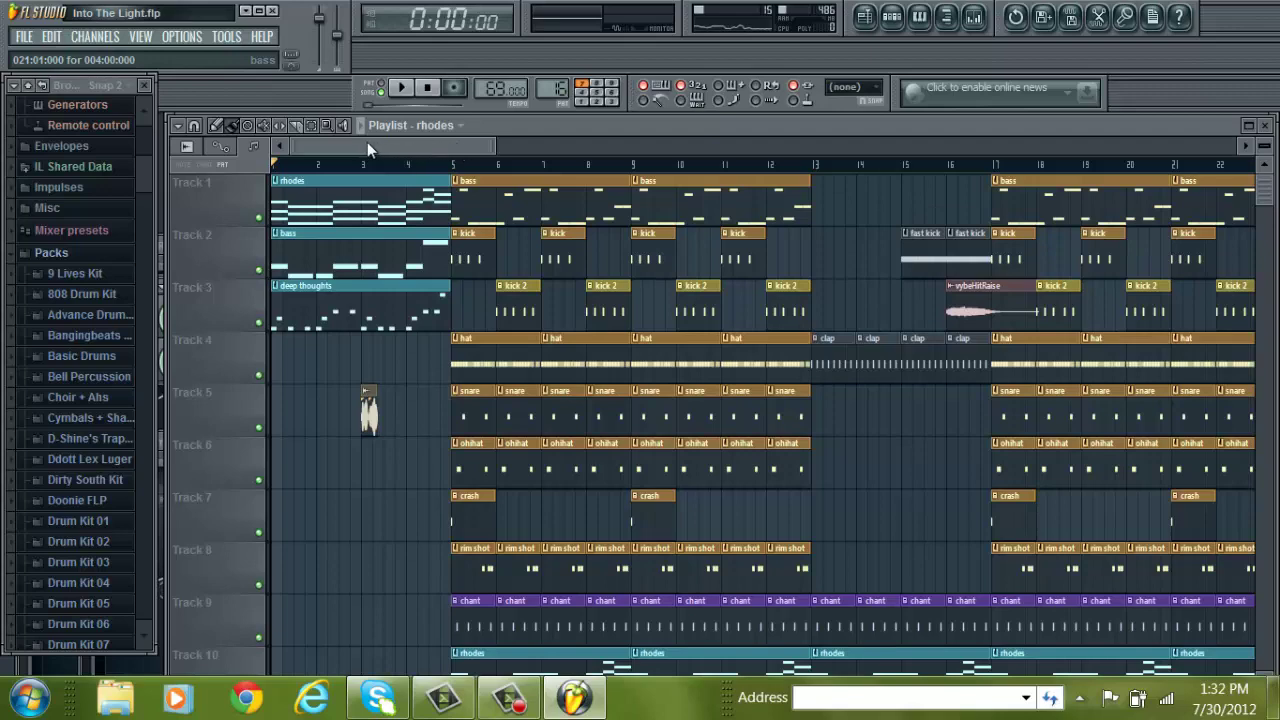
left_click_drag(366, 142, 330, 151)
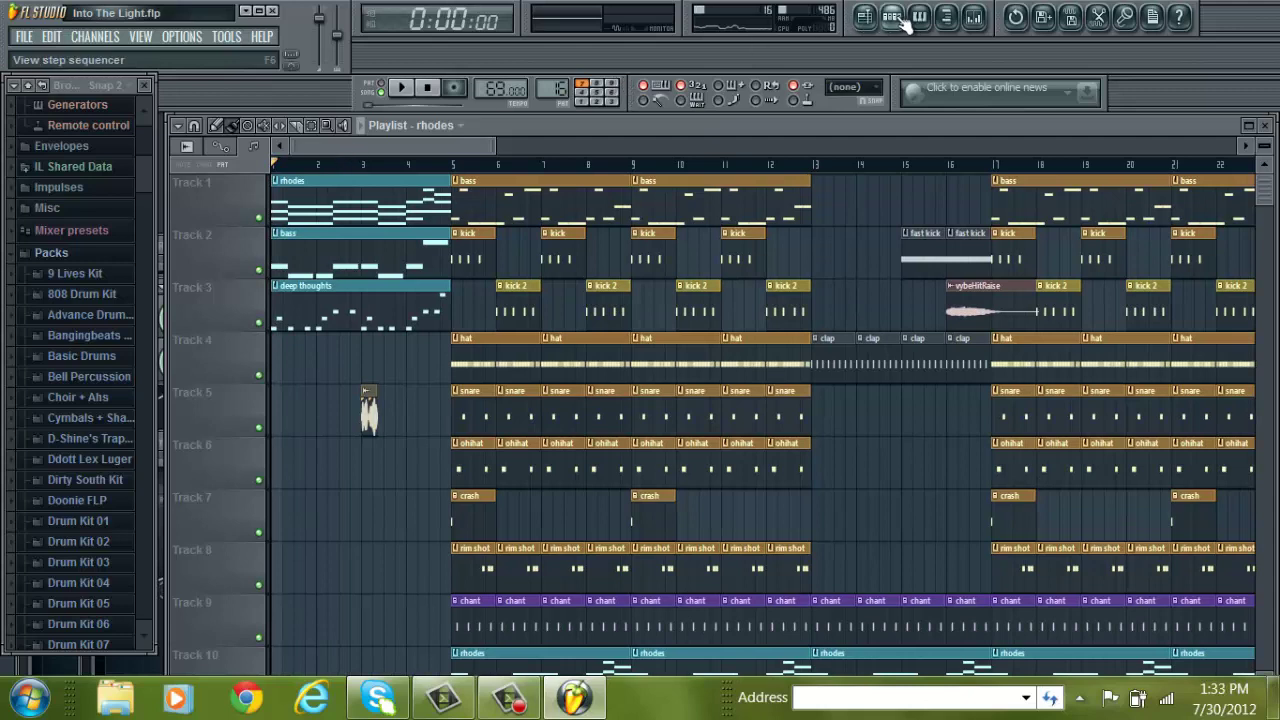
key("KP_Add")
key("KP_Add")
key("KP_Add")
key("KP_Add")
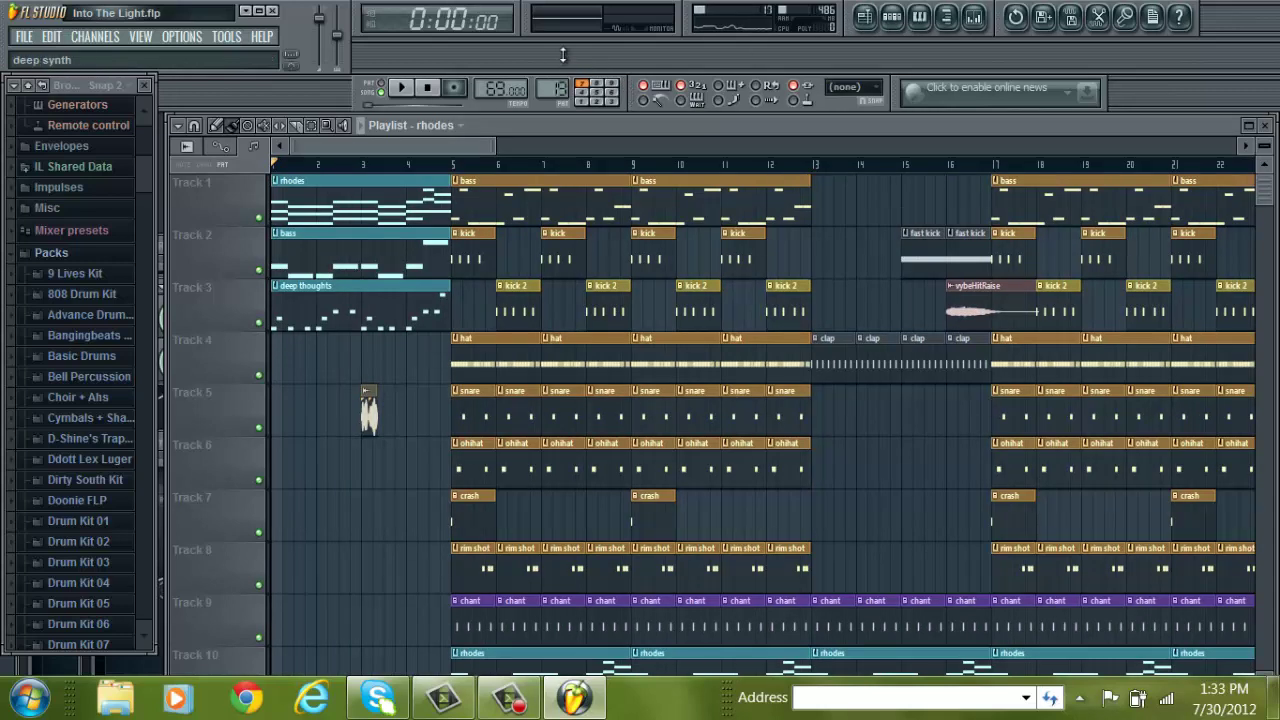
left_click(556, 89)
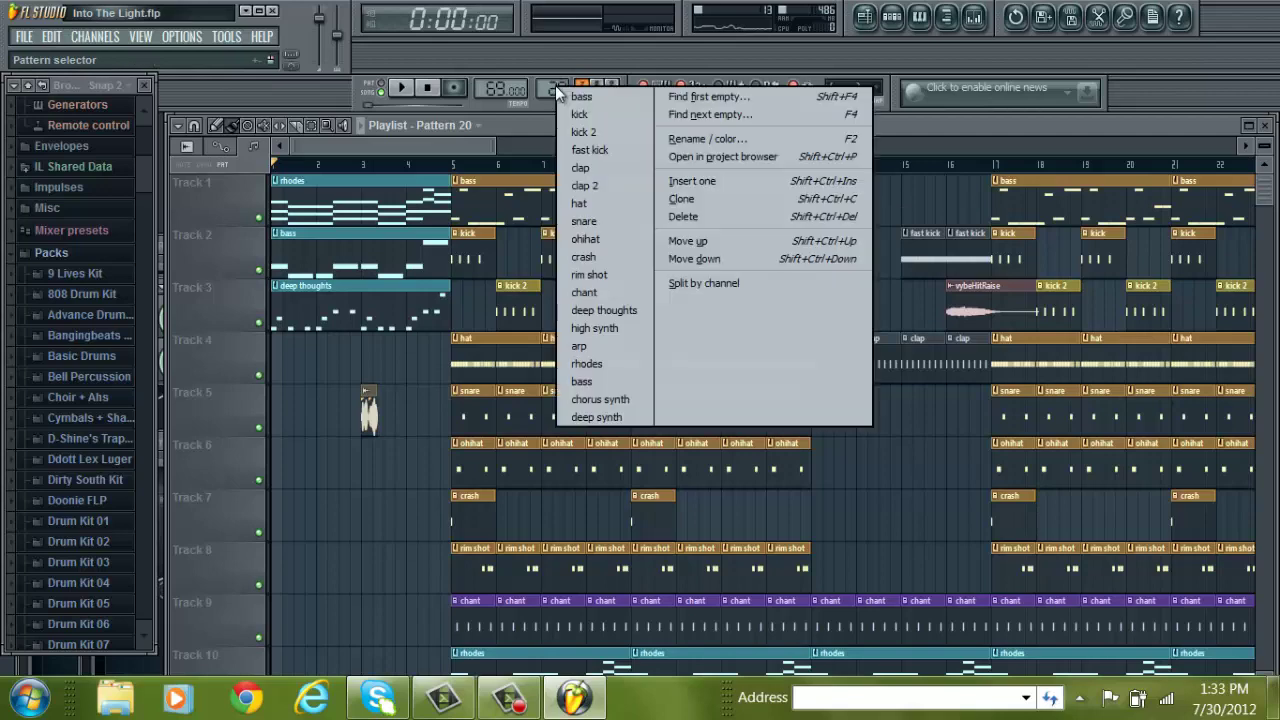
left_click(662, 60)
- Look over the project's instrument and drum channels in the step sequencer
left_click(892, 16)
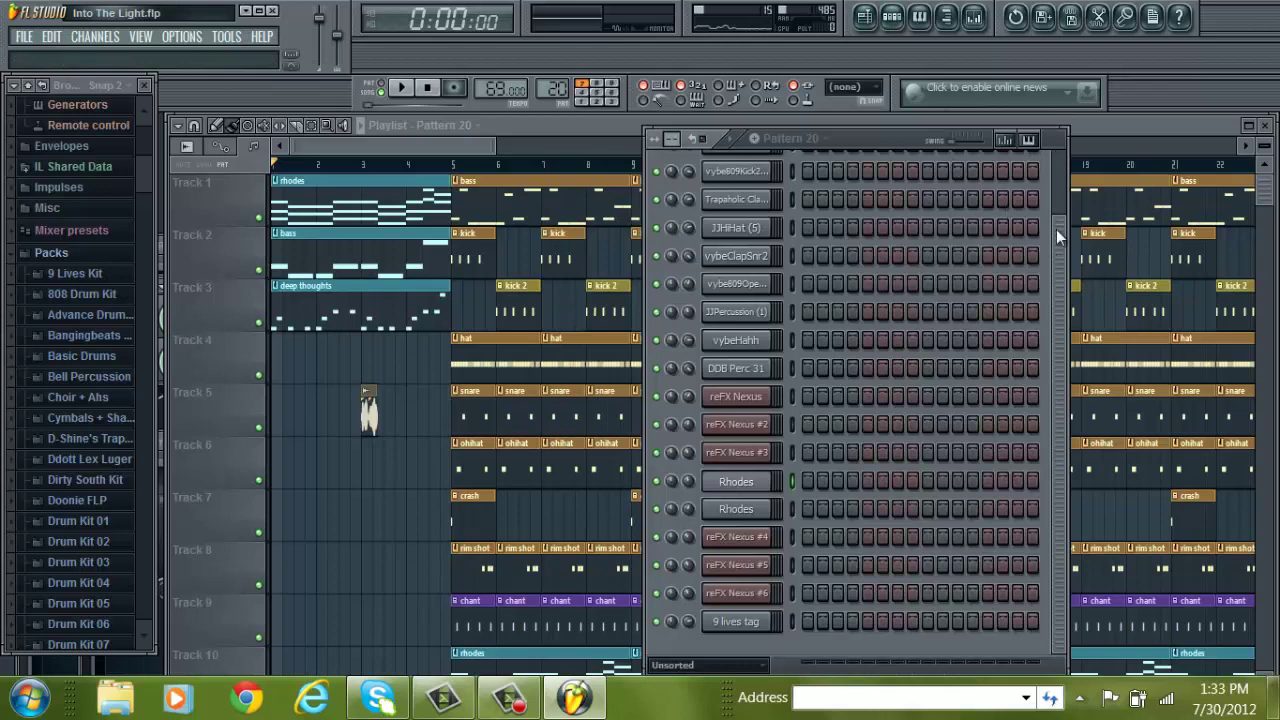
left_click_drag(1056, 229, 1055, 124)
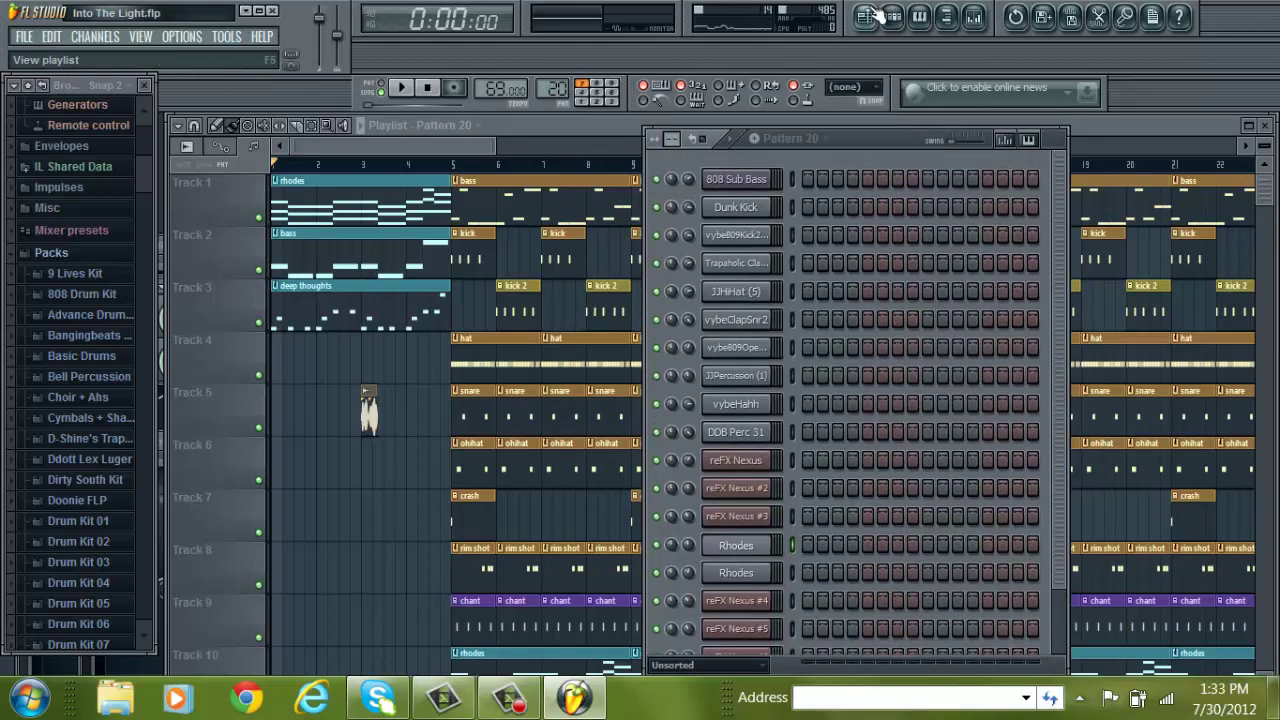
left_click(873, 16)
left_click(892, 16)
left_click(892, 16)
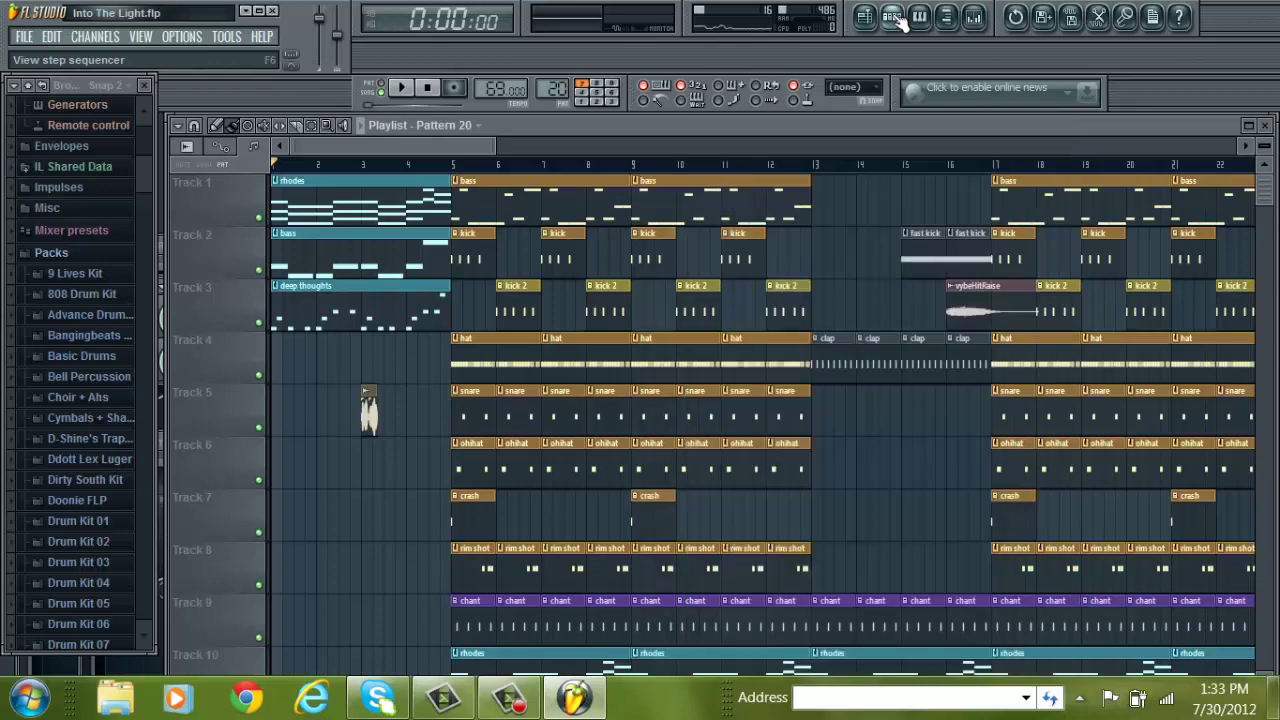
left_click(24, 37)
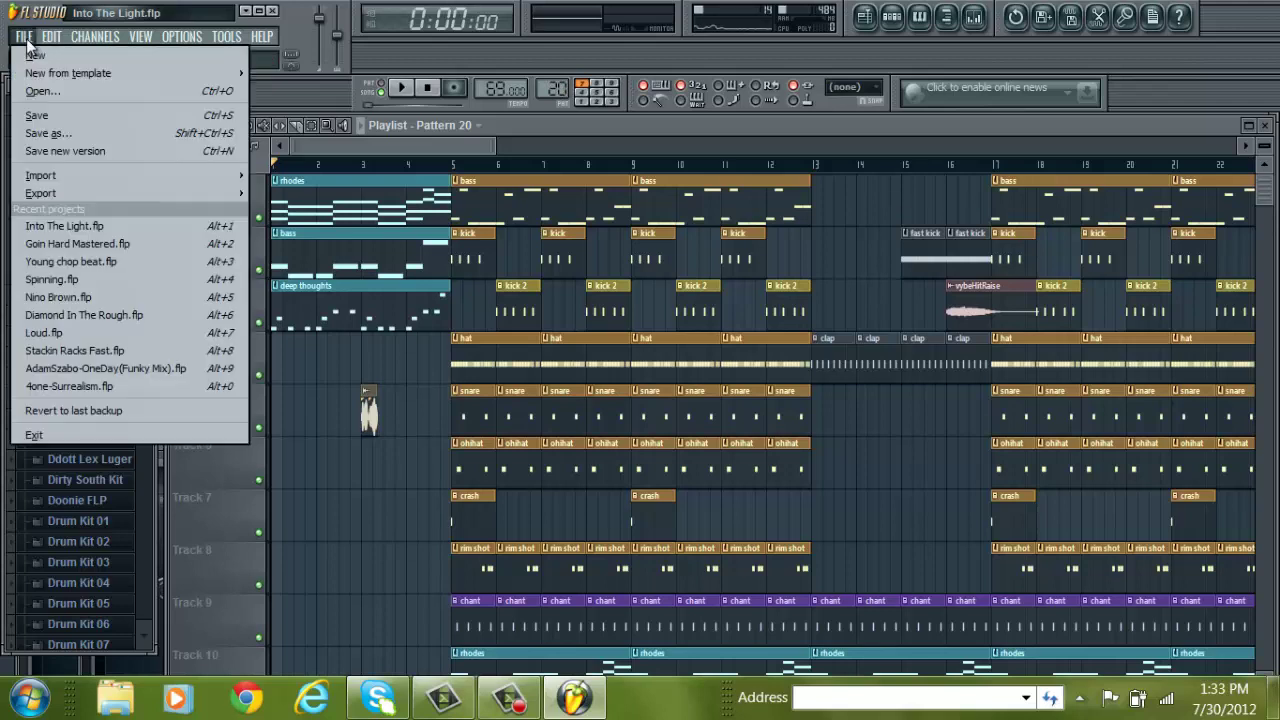
left_click(449, 57)
- Bring up the rhodes pattern in the step sequencer and play it back
left_click(892, 16)
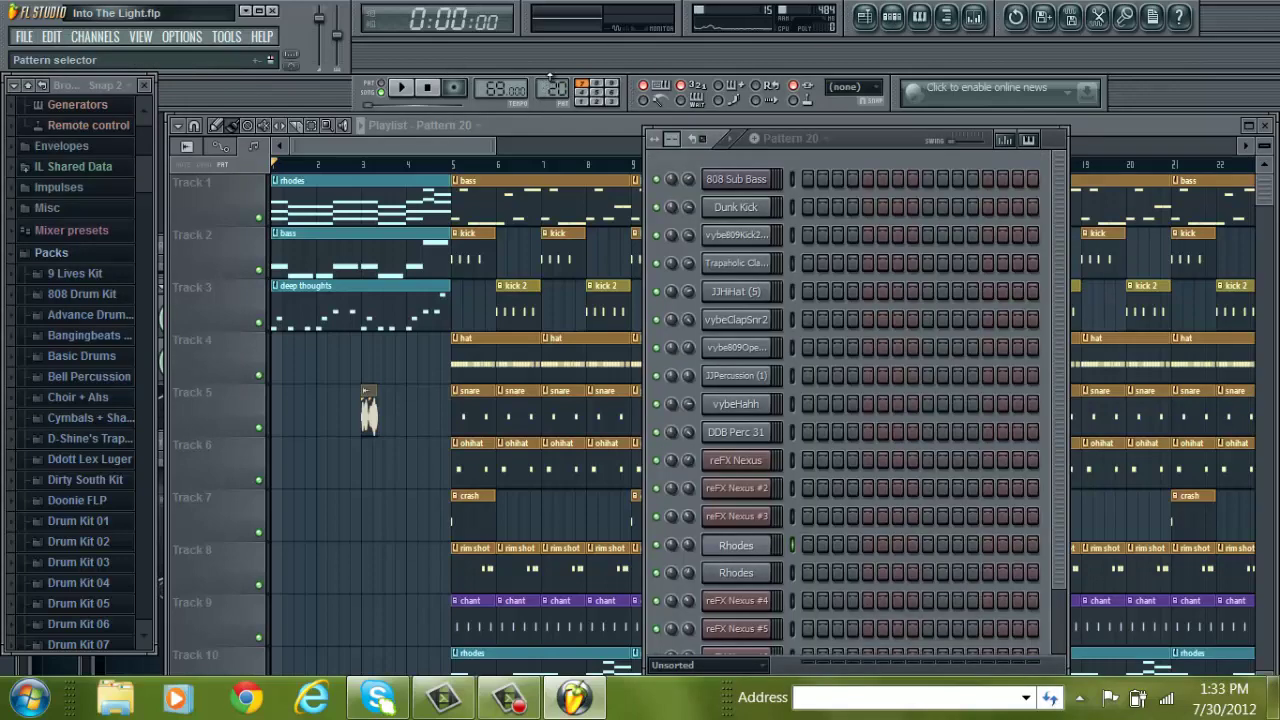
left_click_drag(550, 78, 556, 116)
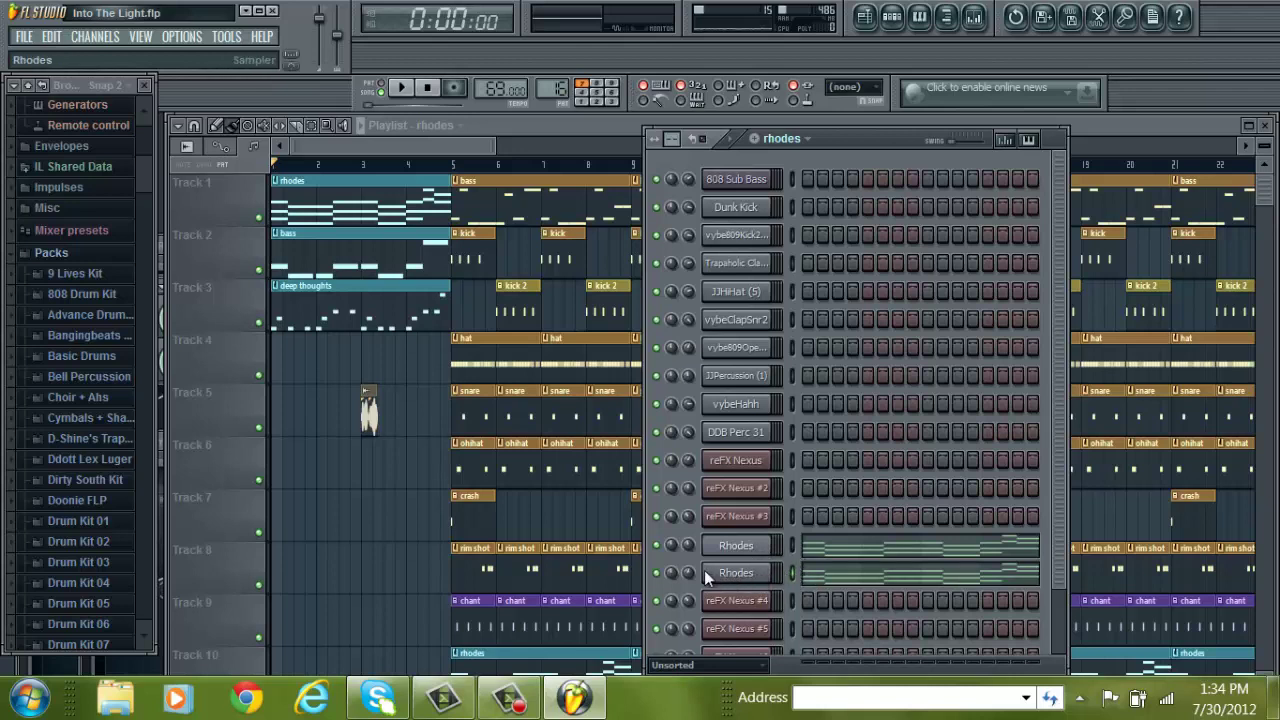
left_click(404, 89)
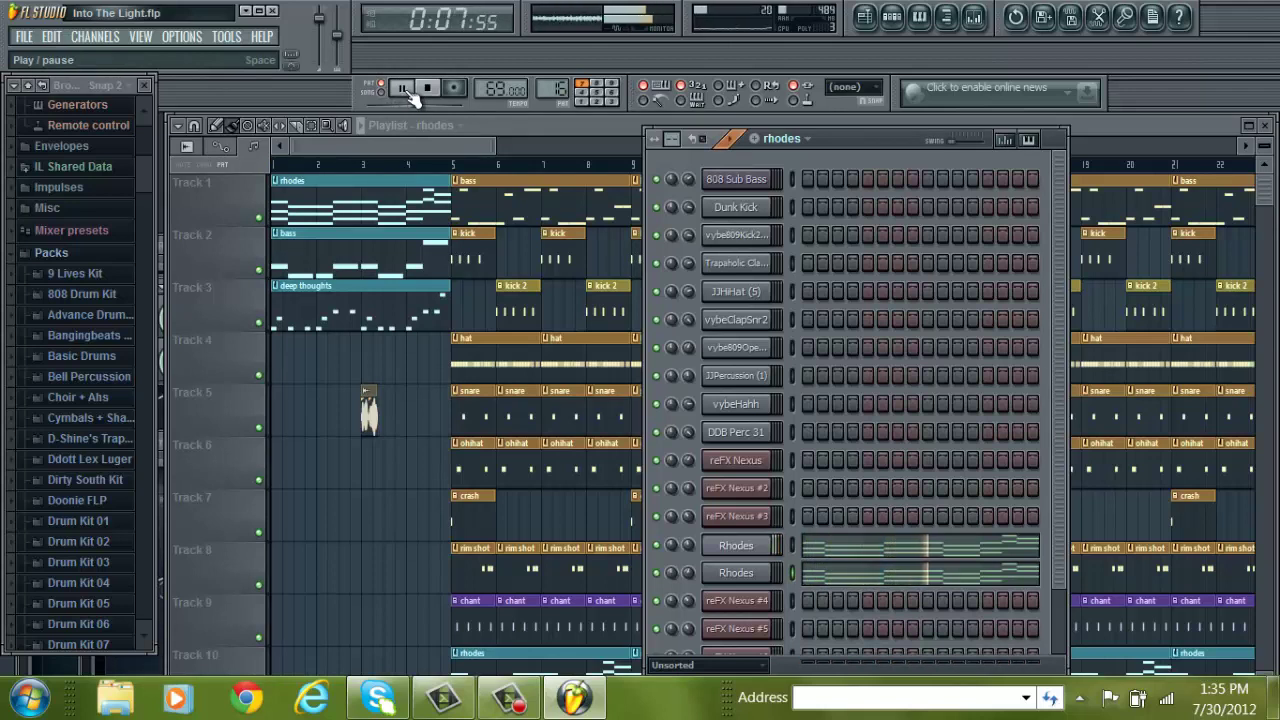
left_click(405, 90)
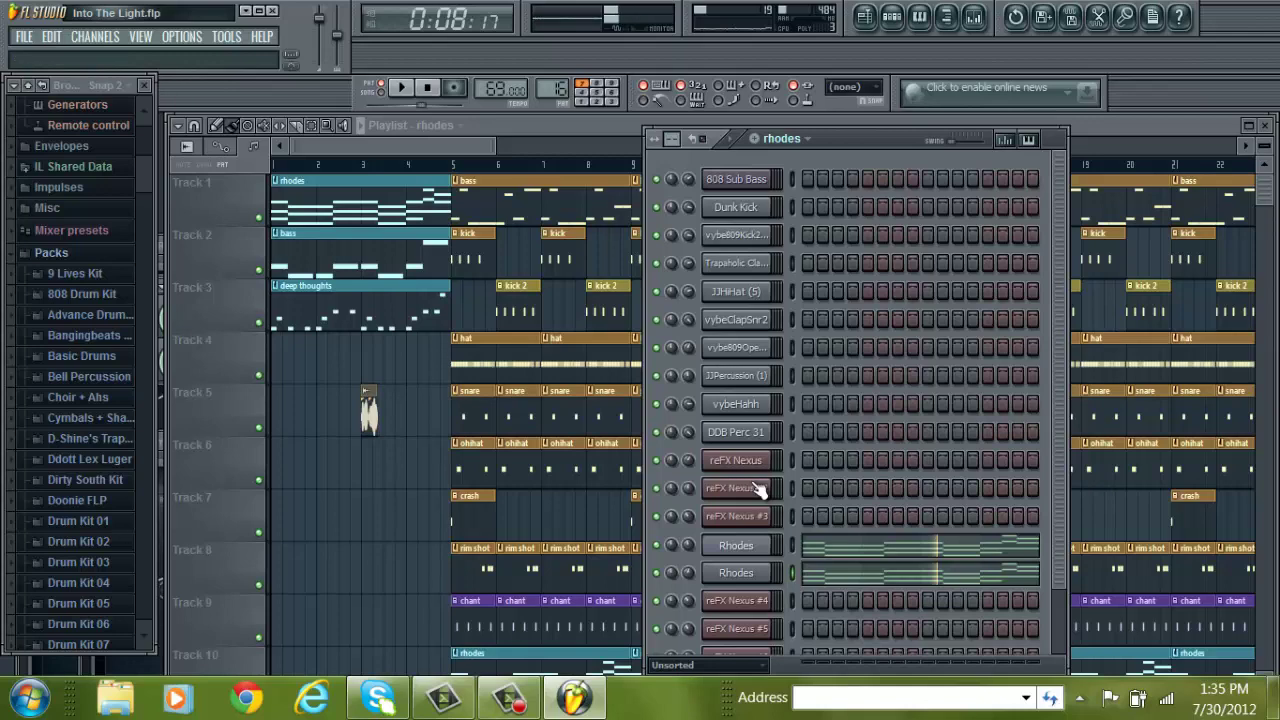
left_click(405, 90)
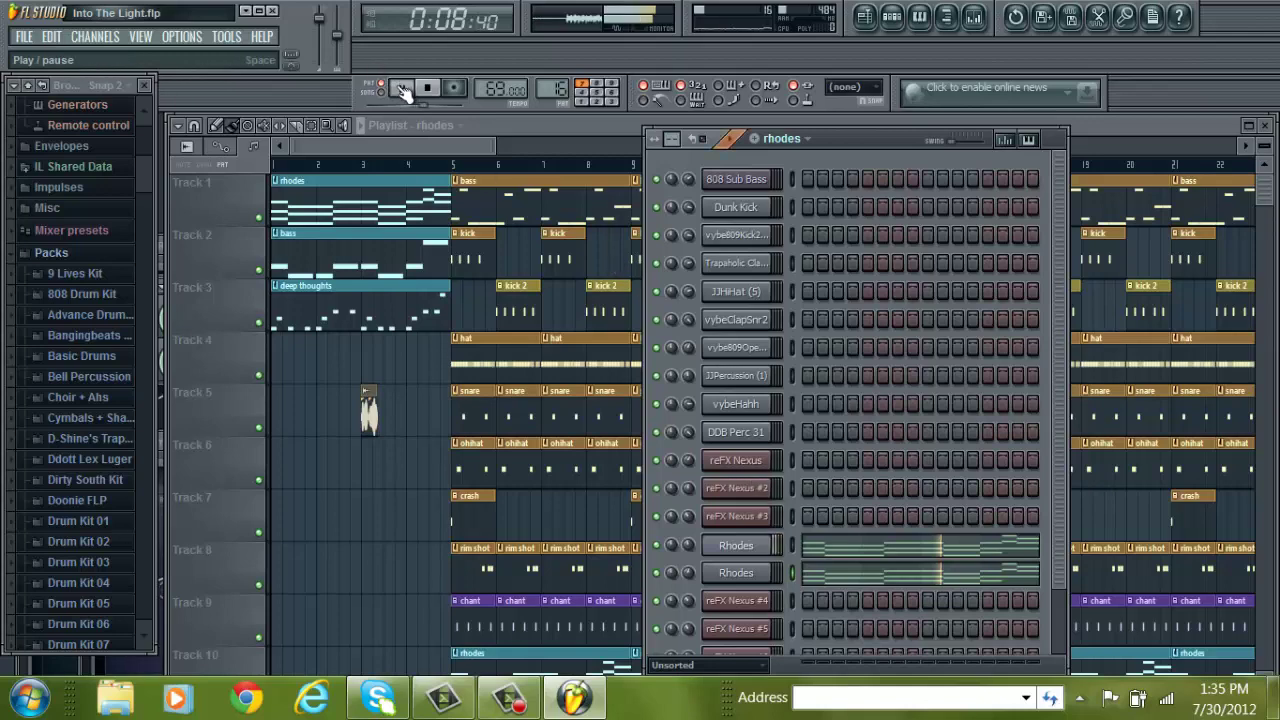
- Examine the Rhodes channel's chord notes in the piano roll during playback, then stop and close the piano roll
left_click(878, 550)
left_click_drag(468, 148, 733, 181)
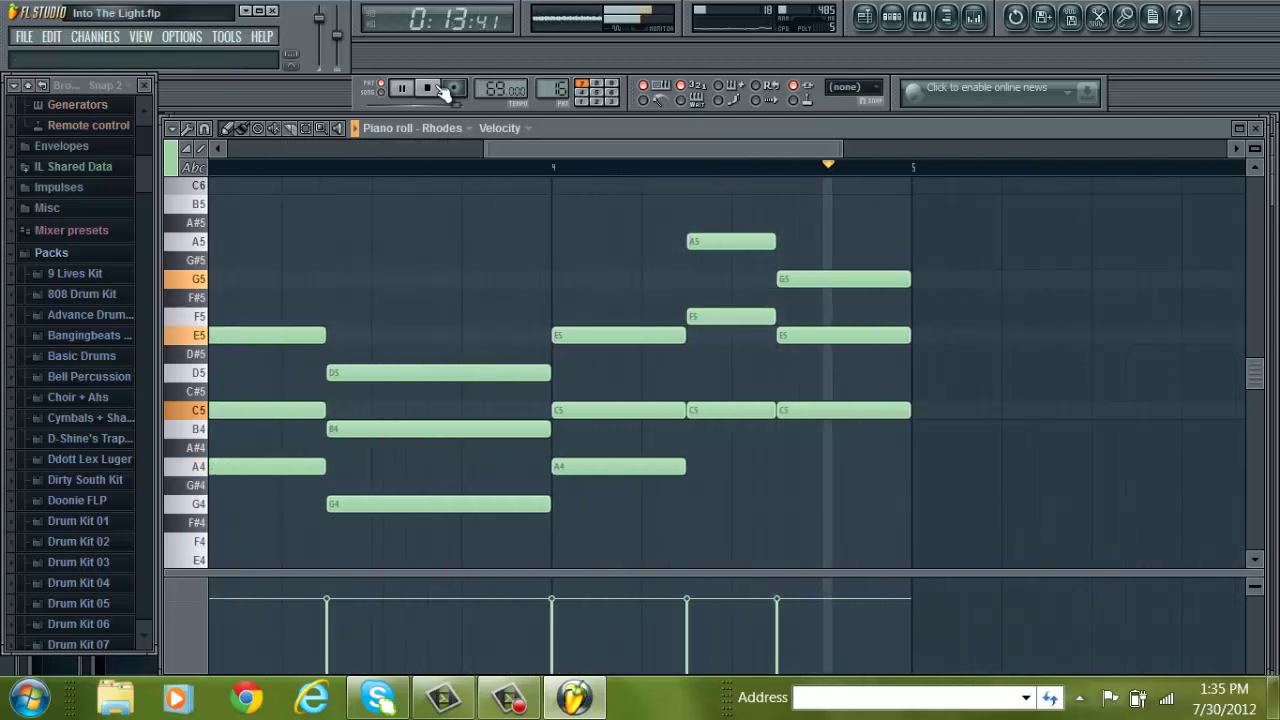
left_click(433, 88)
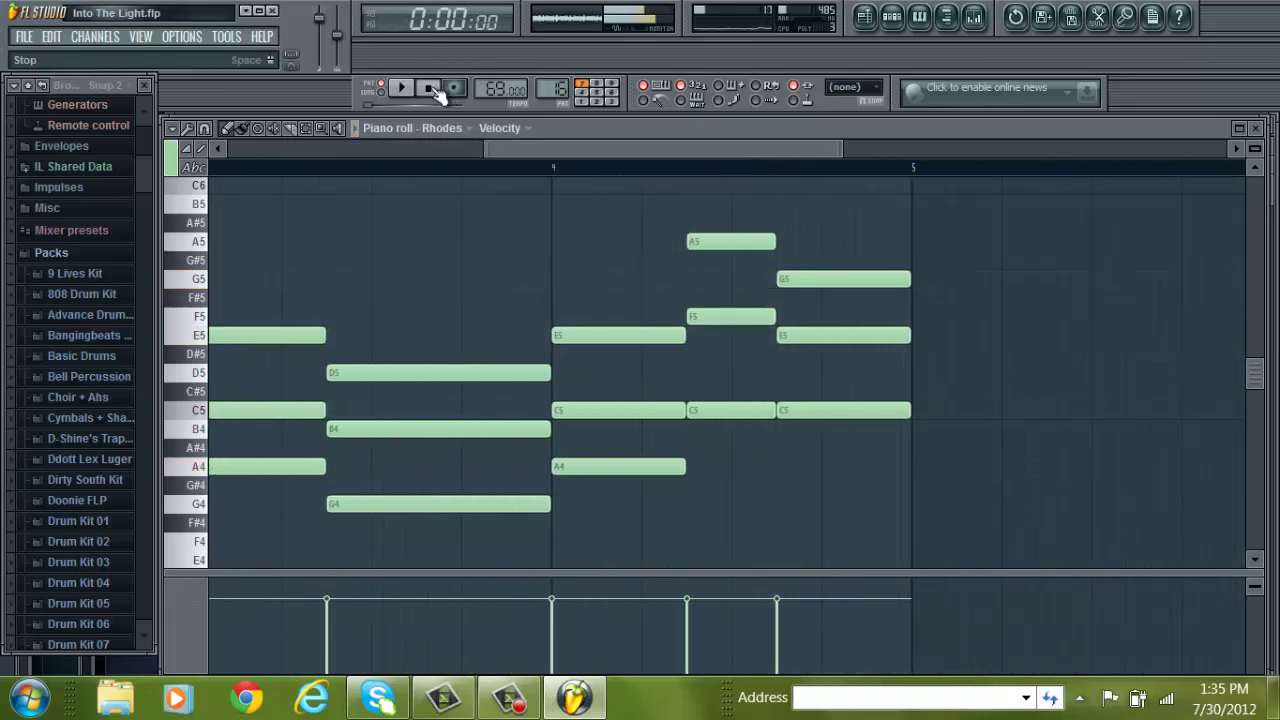
left_click(1255, 128)
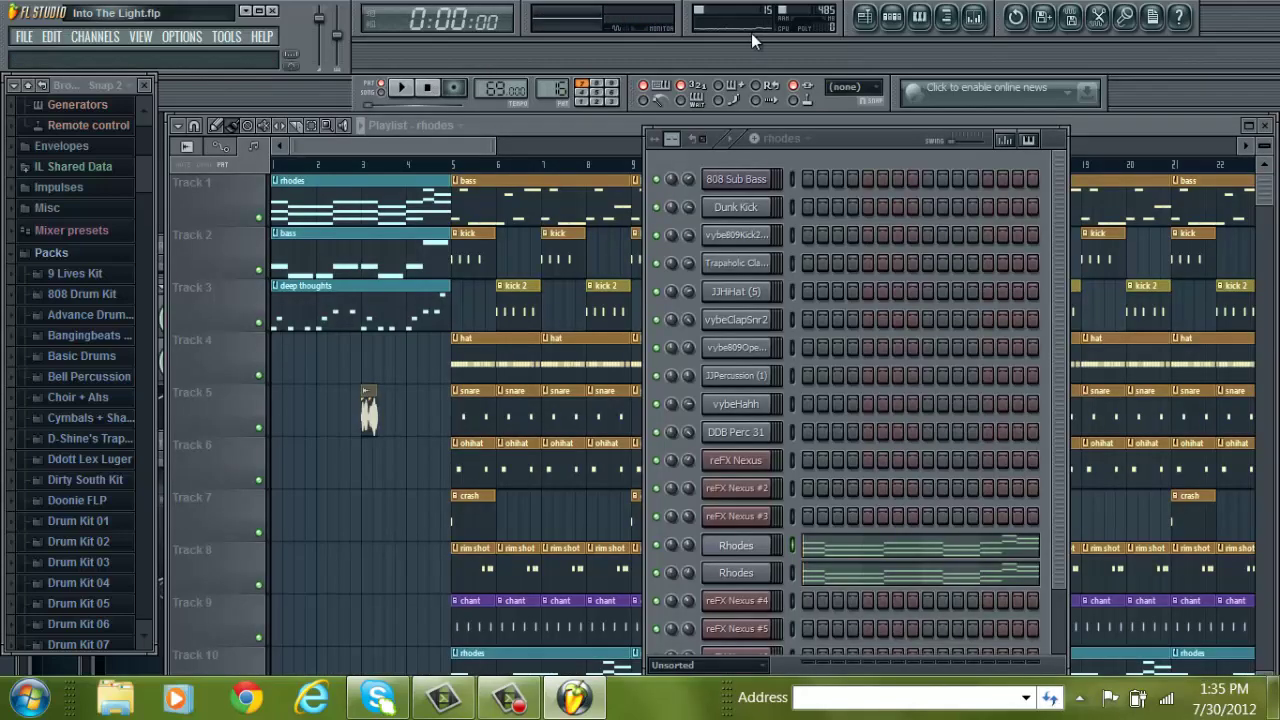
- Select the deep thoughts pattern and inspect the preset and sound loaded in its reFX Nexus channel
left_click(556, 92)
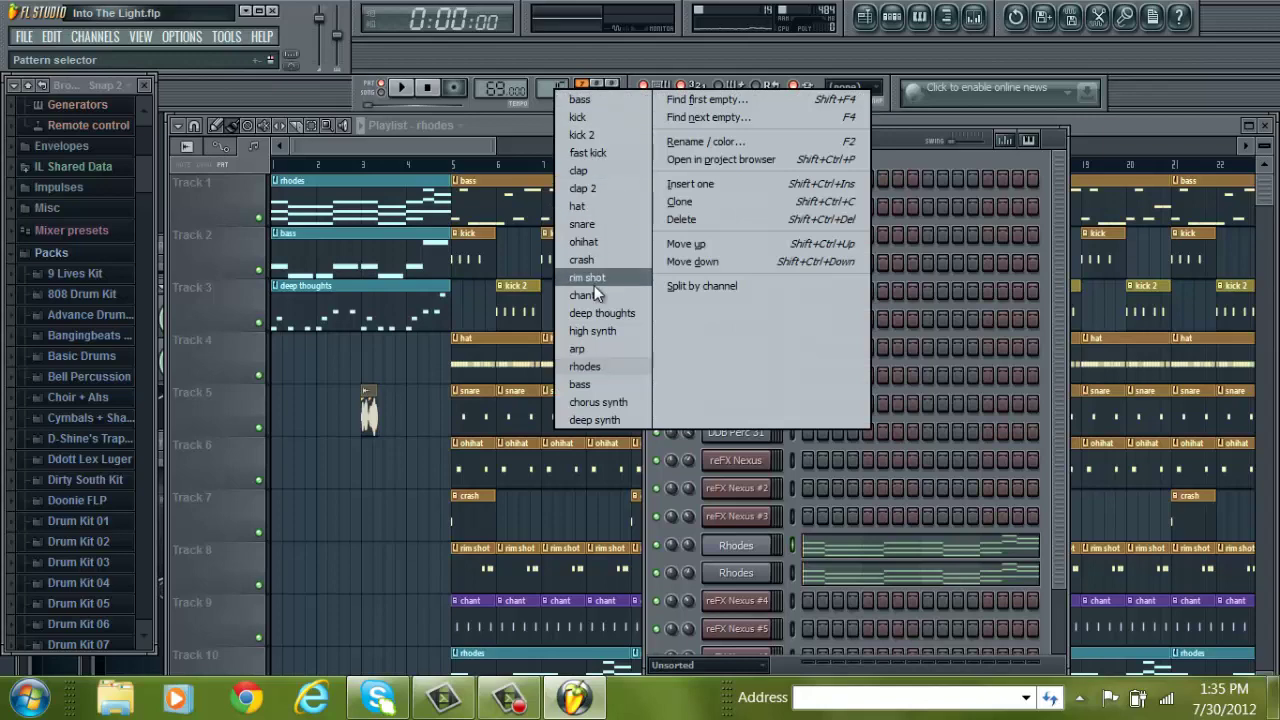
left_click(600, 313)
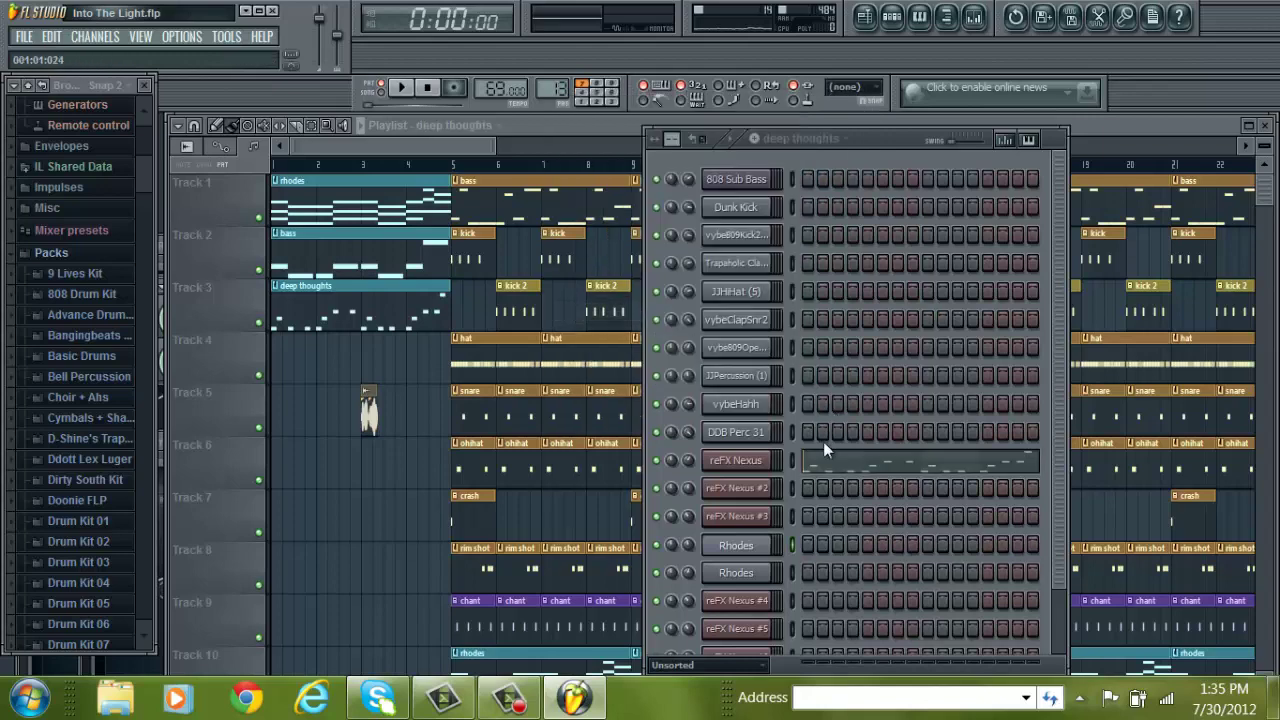
left_click(743, 462)
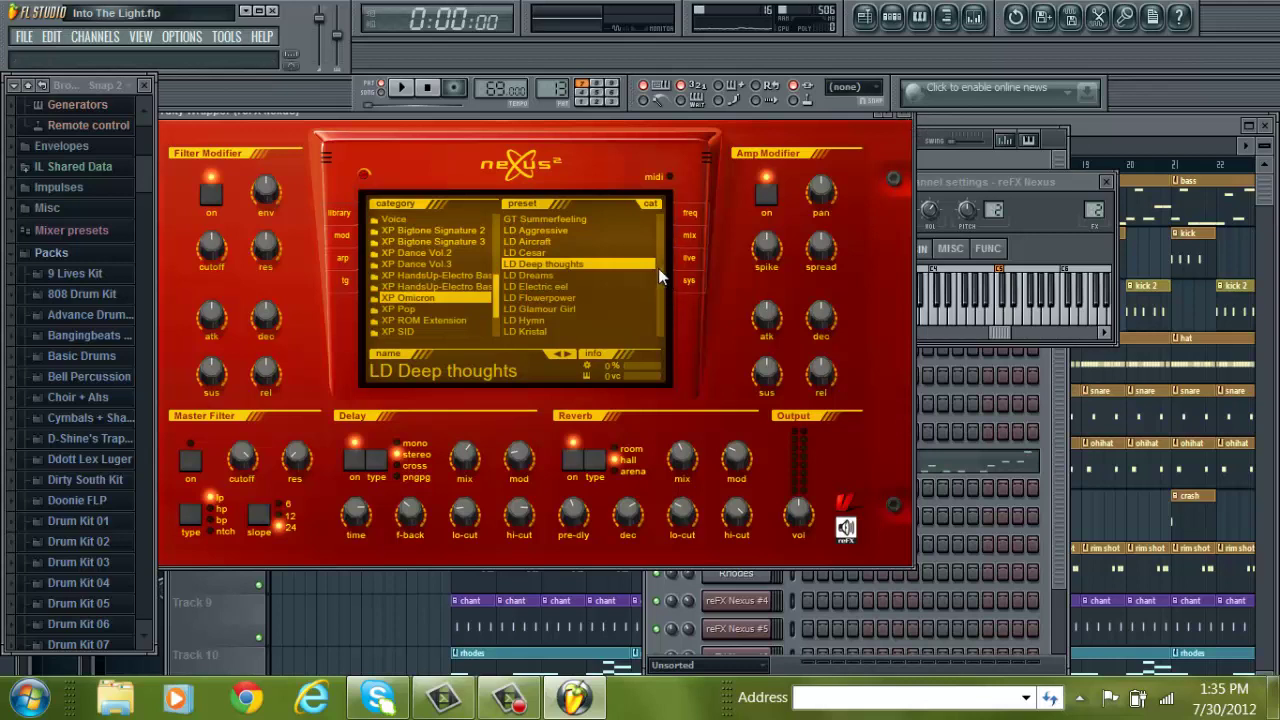
scroll(658, 268, "down", 1)
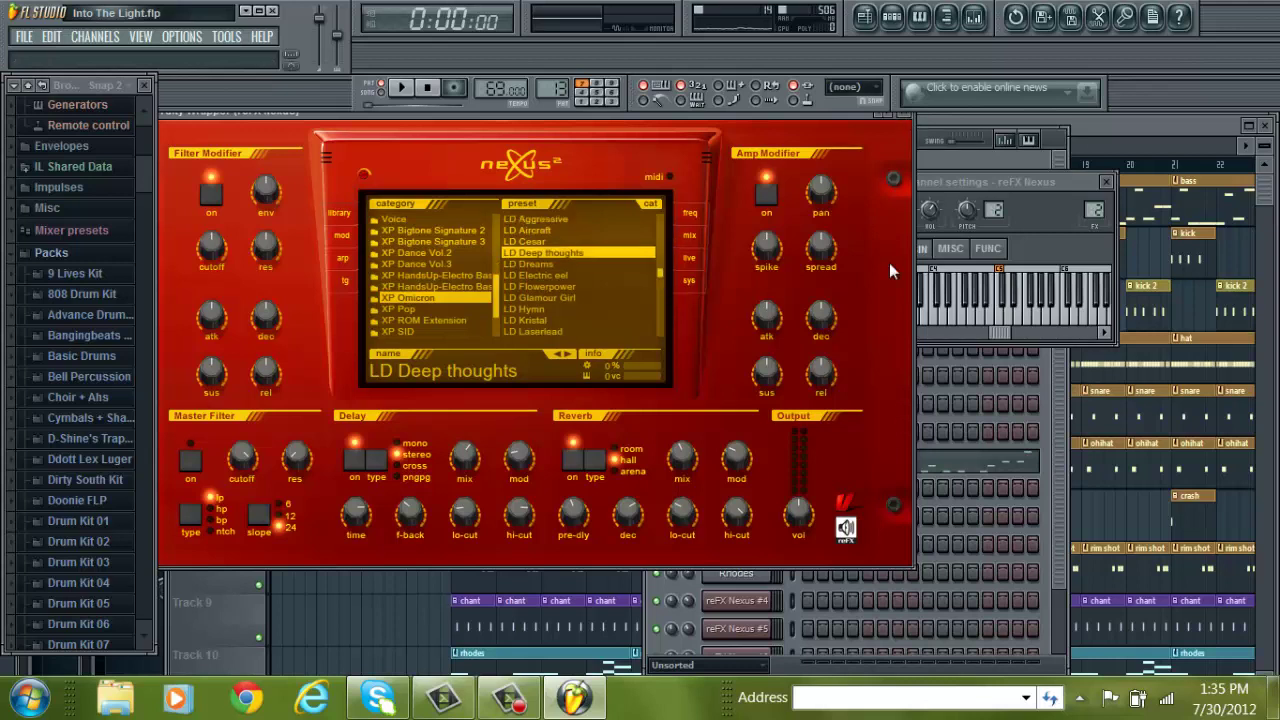
left_click(1036, 305)
left_click(1078, 318)
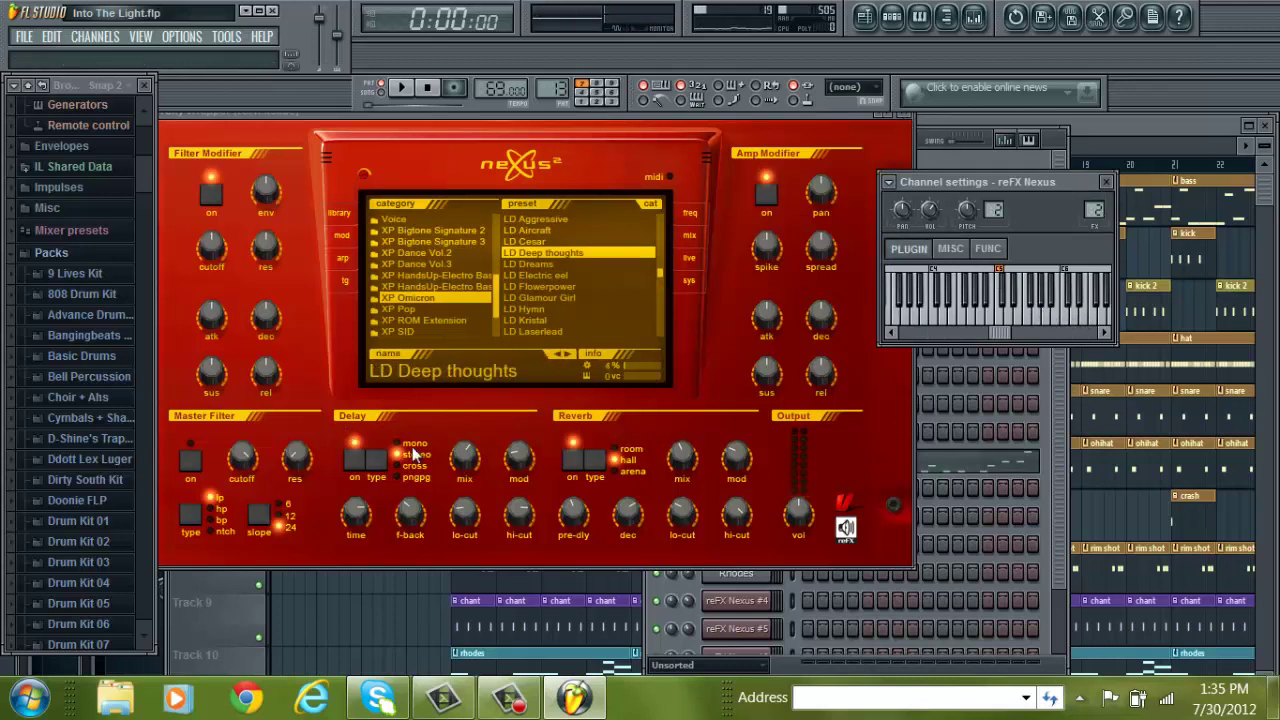
left_click(1106, 182)
left_click(906, 114)
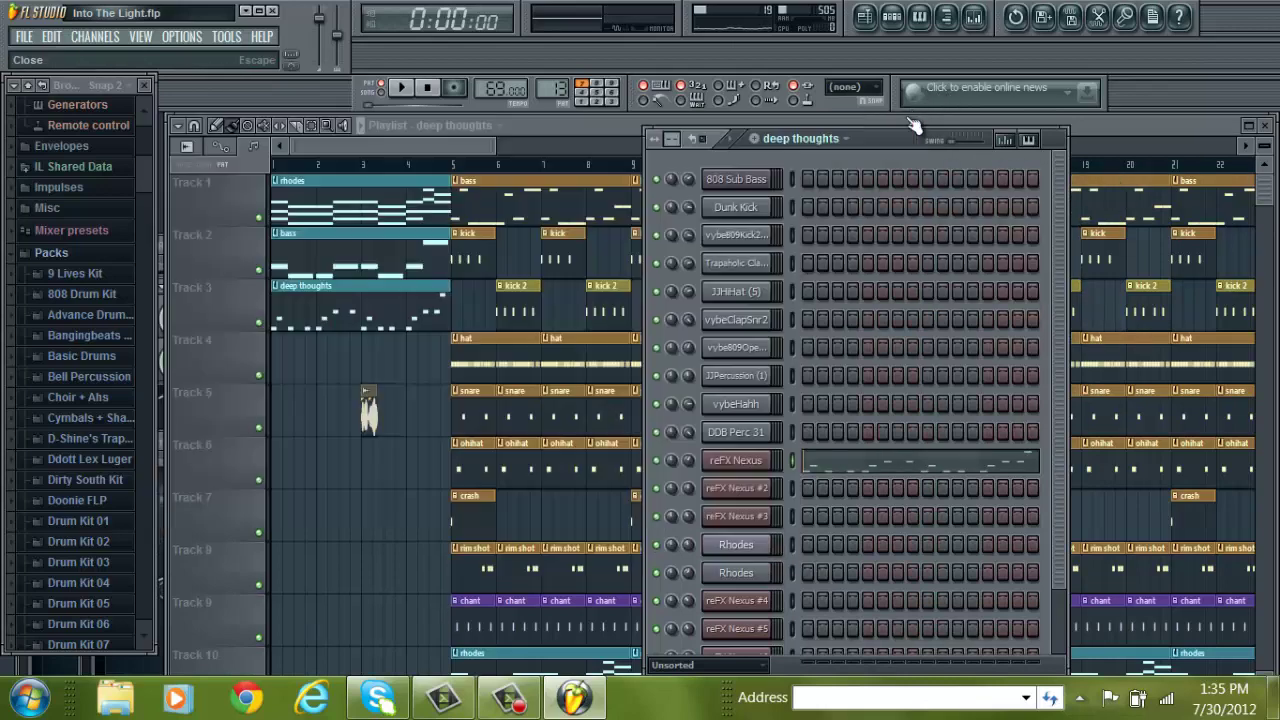
- Play the deep thoughts pattern while examining its melody notes in the piano roll
left_click(405, 89)
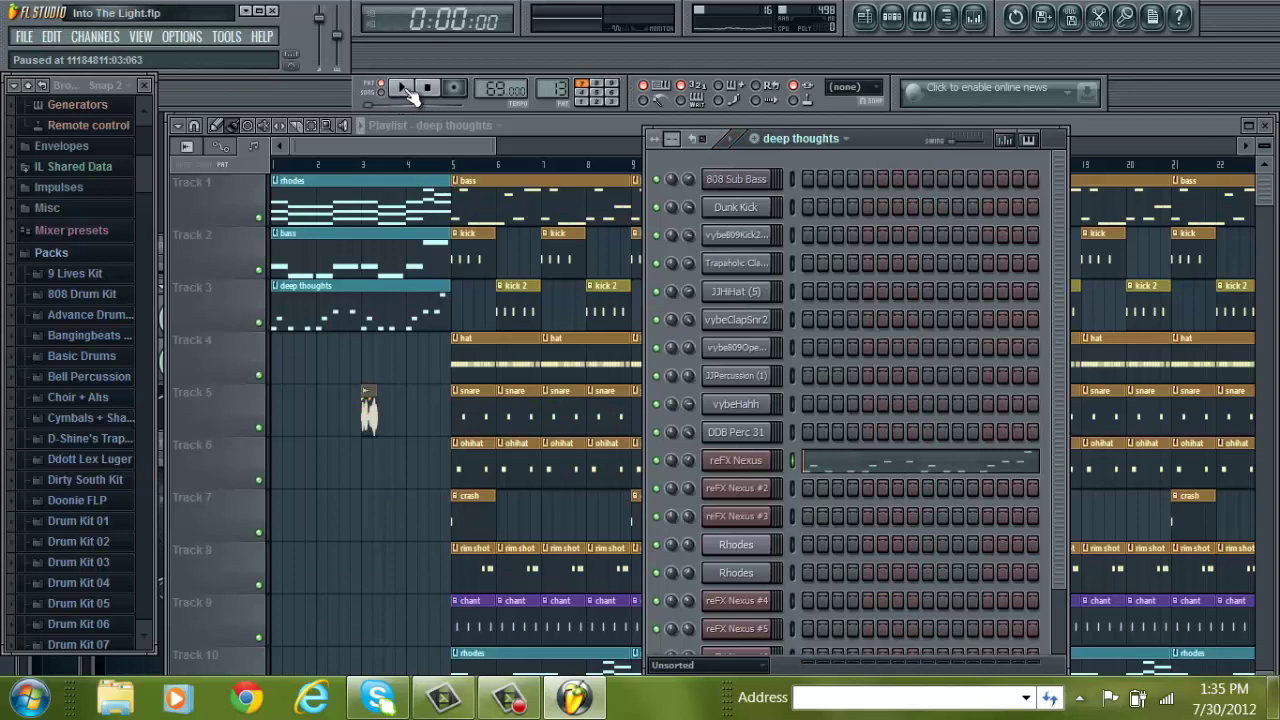
left_click(846, 466)
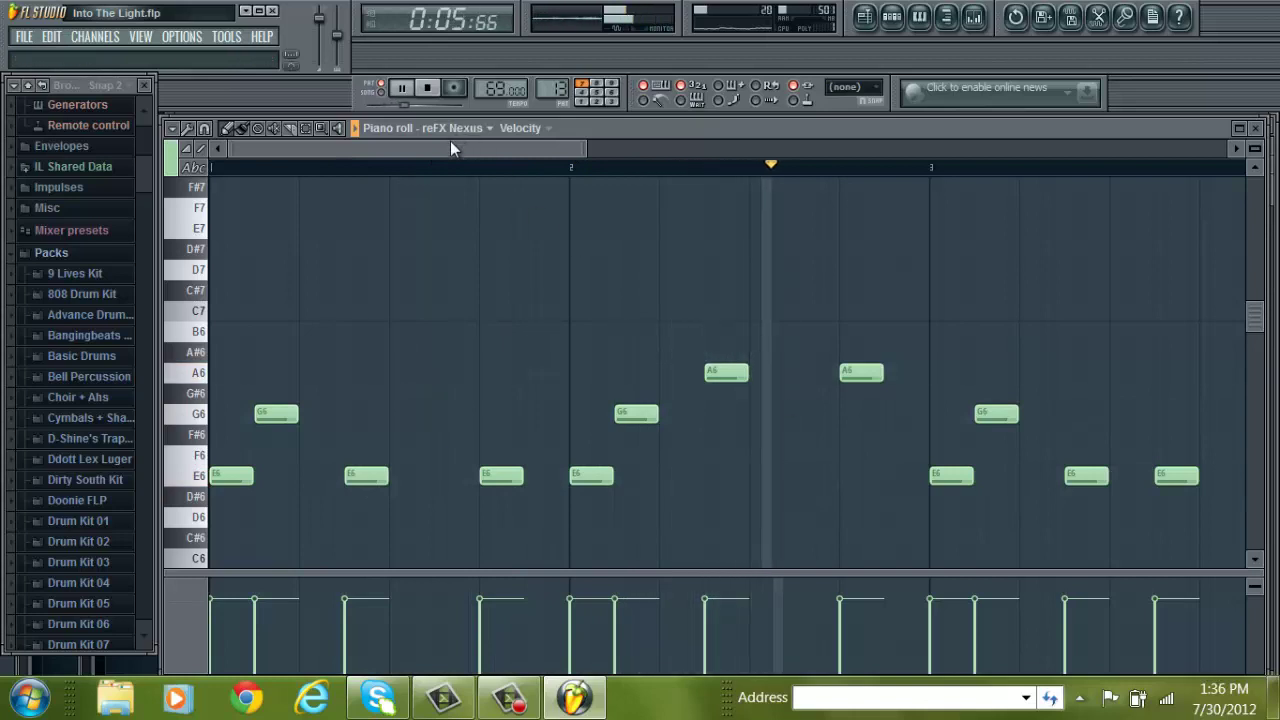
left_click_drag(448, 145, 660, 168)
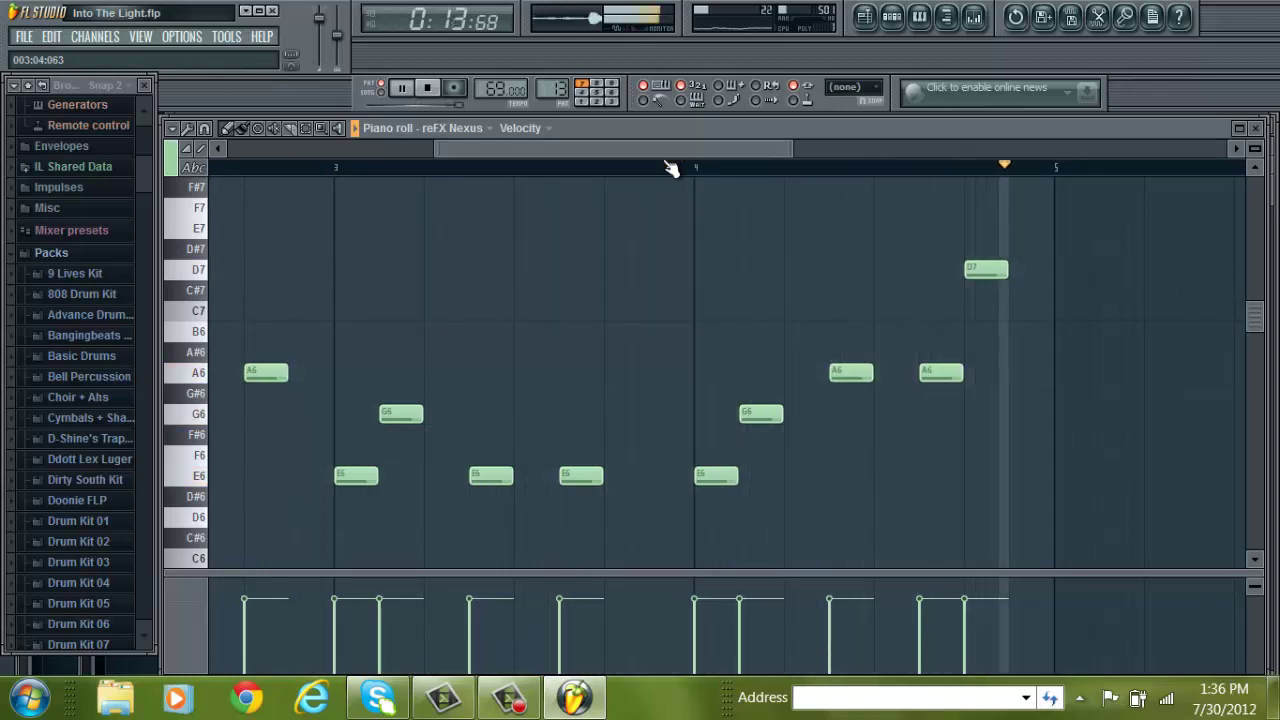
key("space")
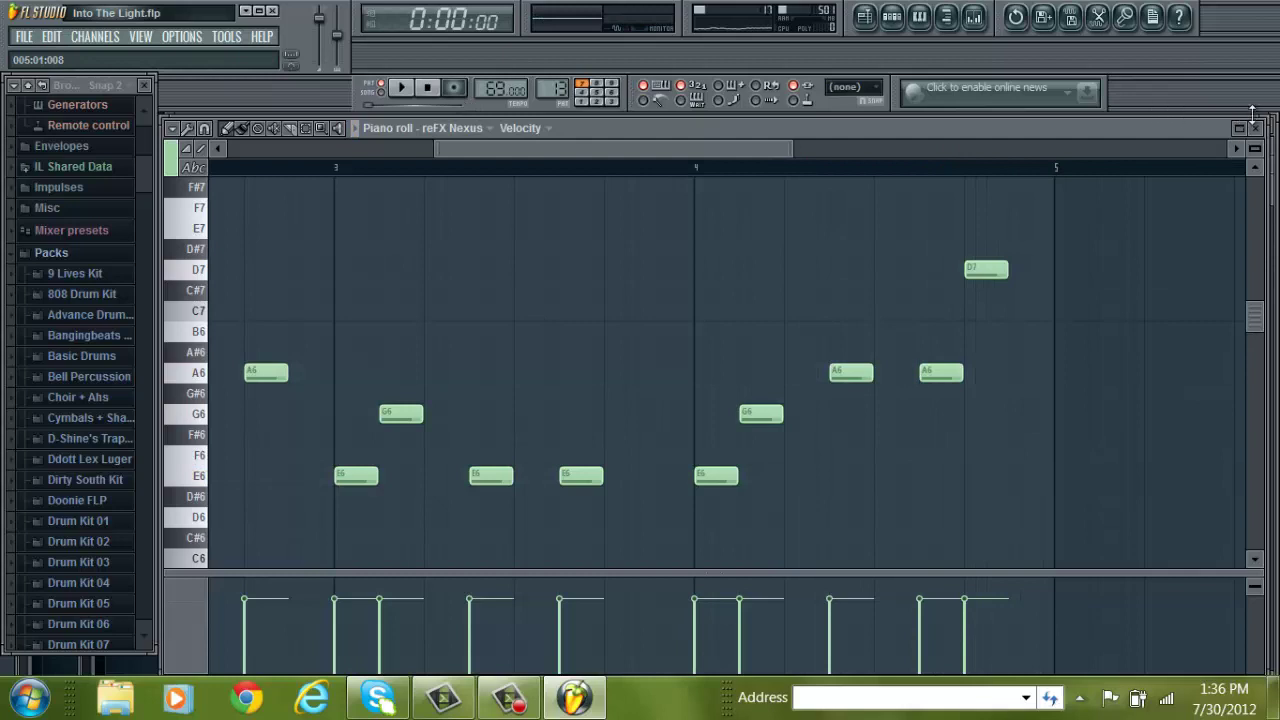
left_click(1256, 128)
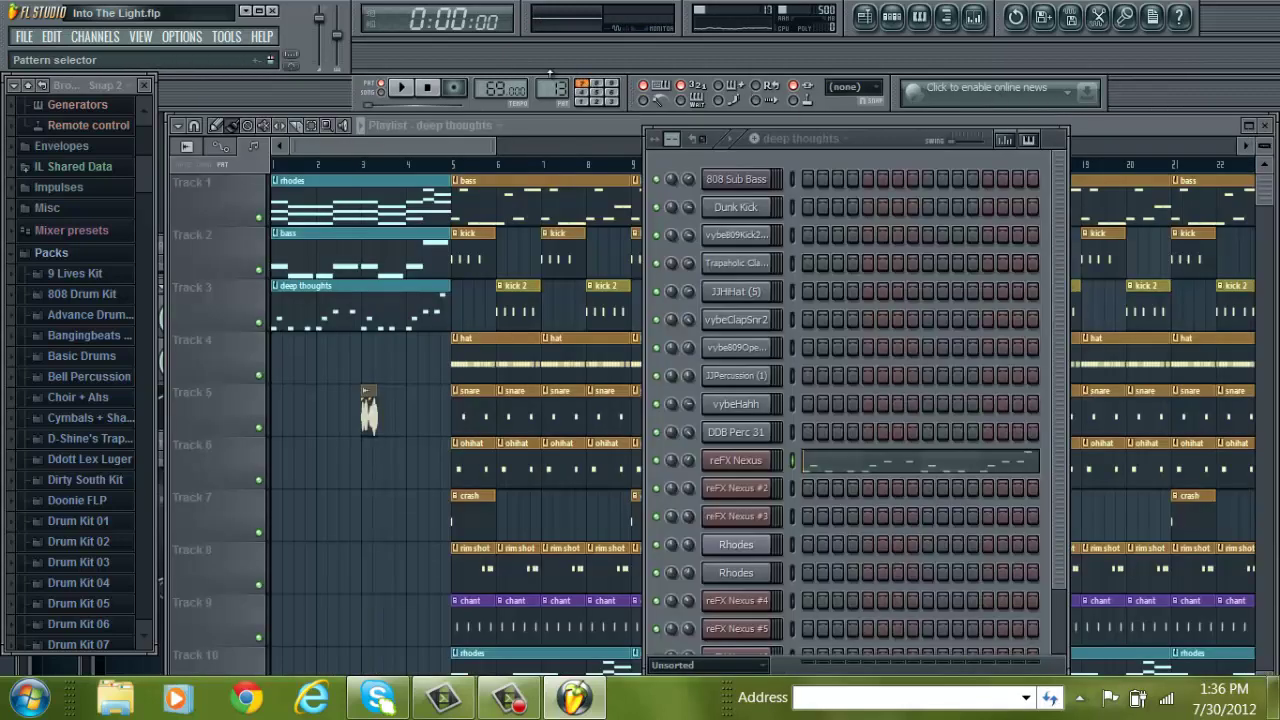
- Select the bass pattern that uses reFX Nexus #4 and check which preset the instrument has loaded
scroll(549, 73, "up", 1)
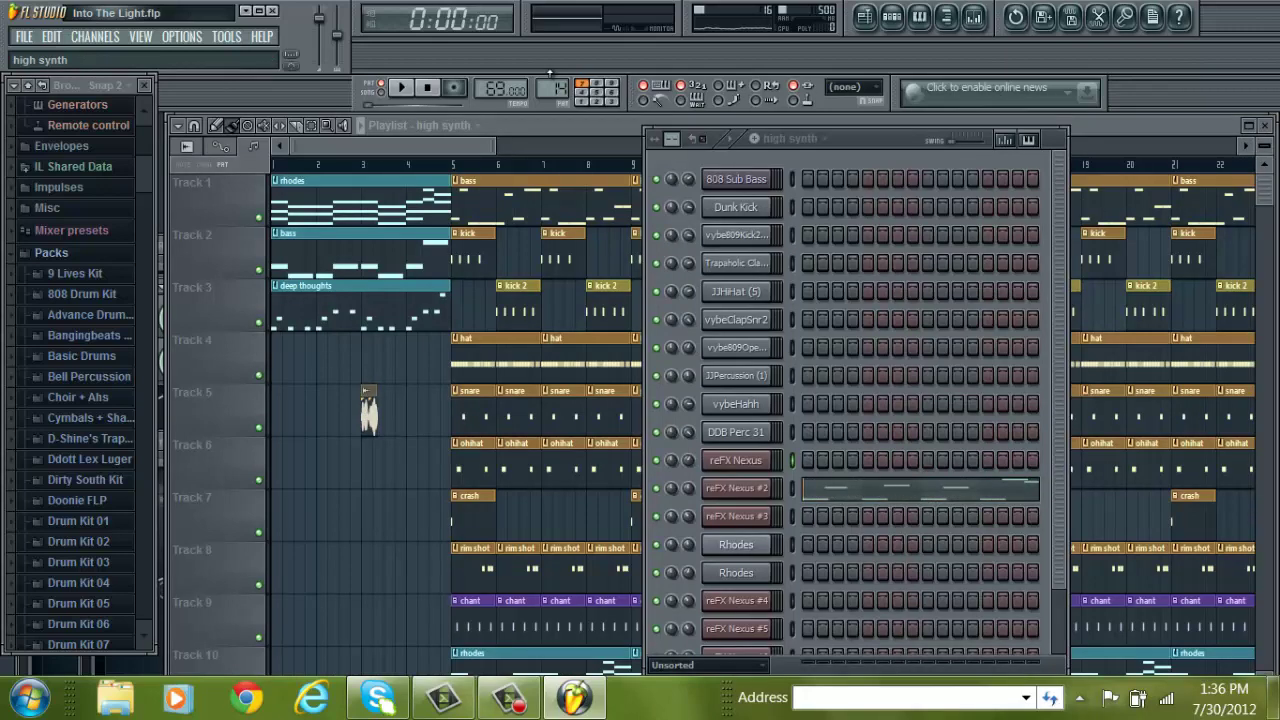
left_click(552, 92)
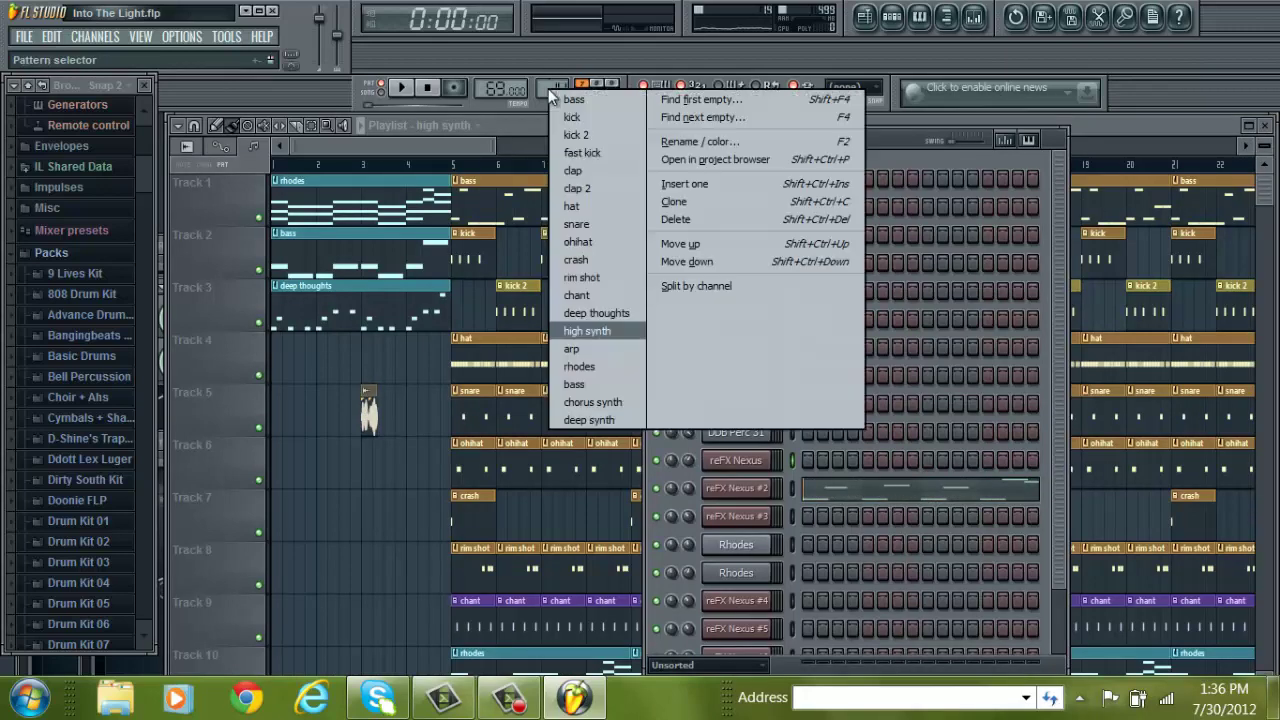
left_click(586, 383)
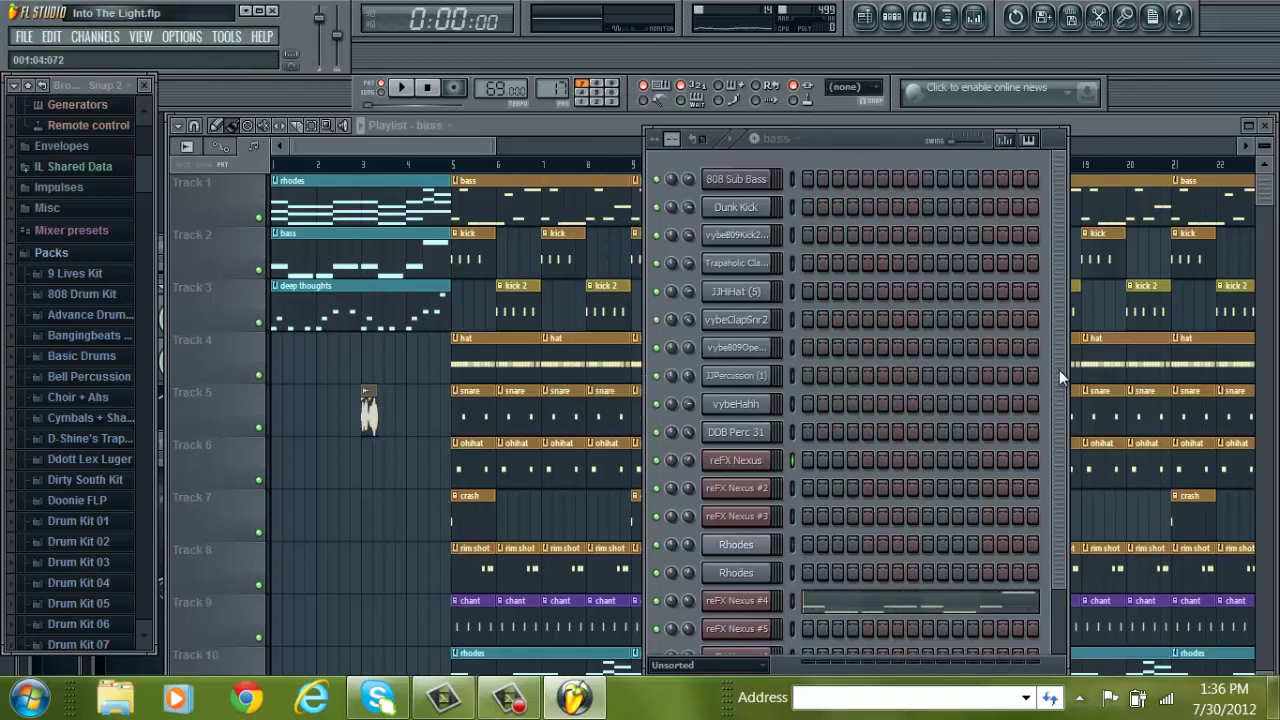
left_click(752, 601)
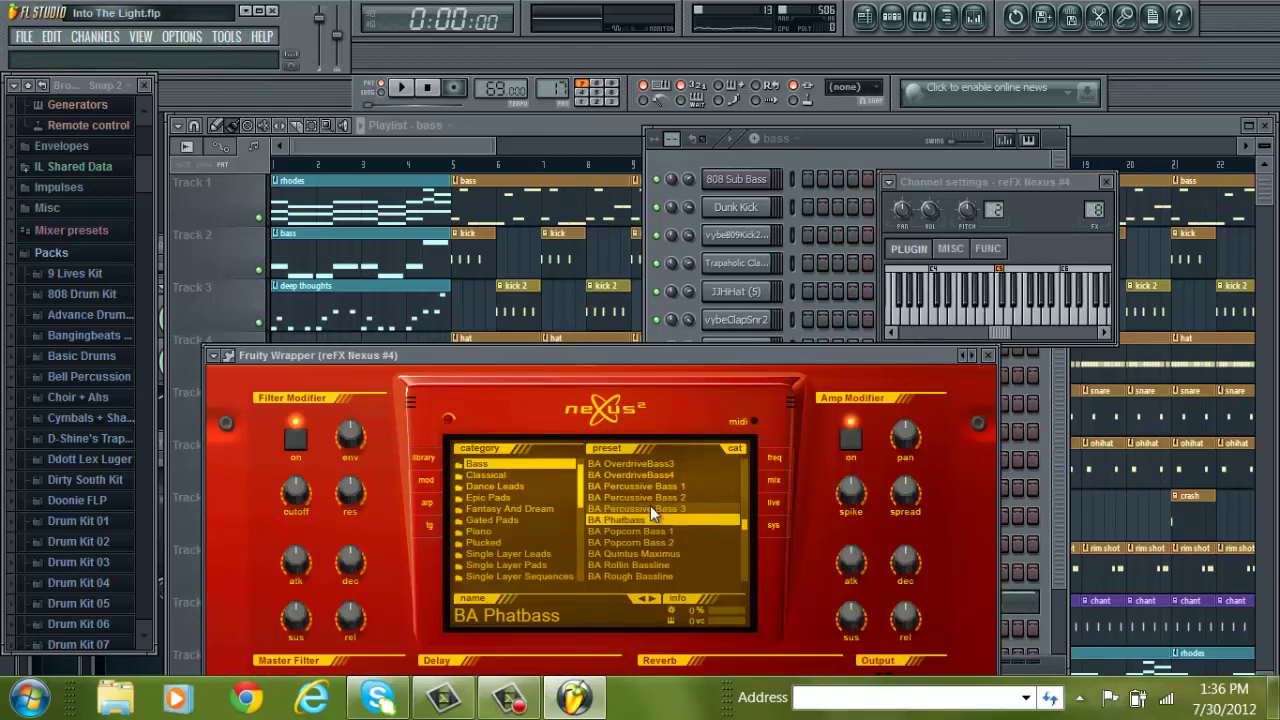
left_click(990, 356)
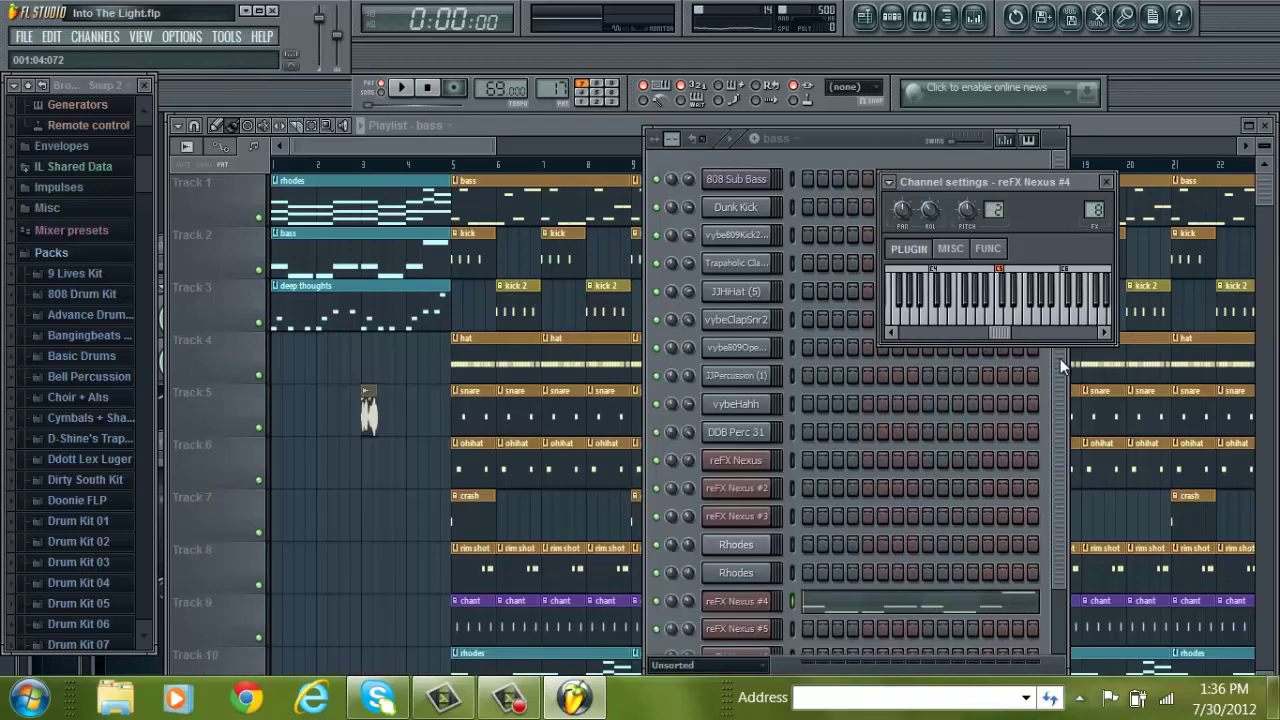
- Play the bass pattern while examining its notes in the reFX Nexus #4 piano roll, then stop playback and close the piano roll
left_click_drag(1060, 358, 952, 472)
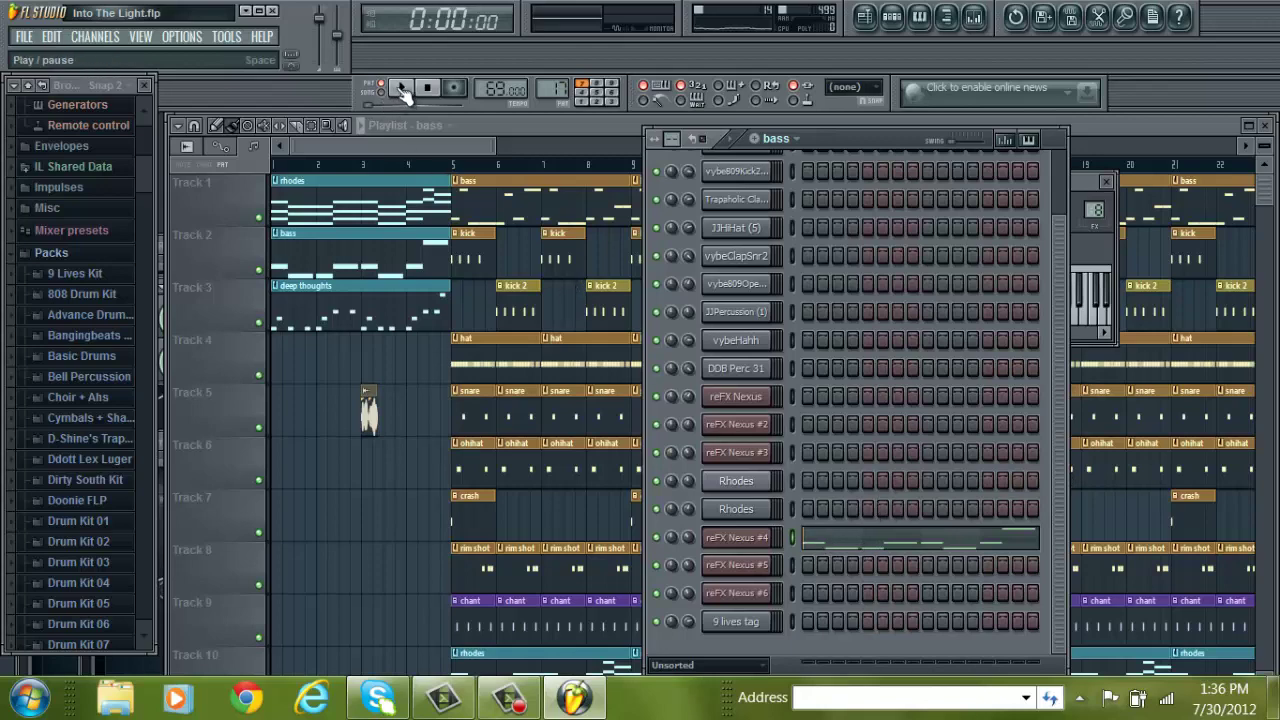
left_click(815, 535)
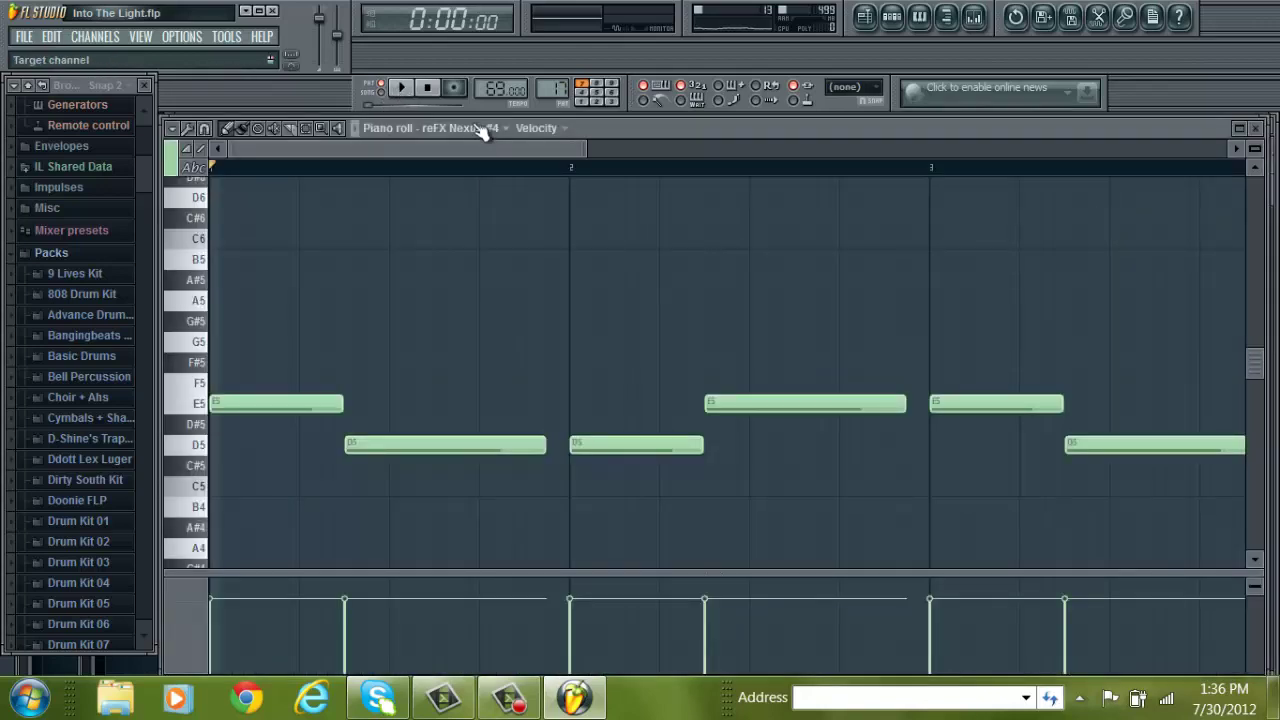
left_click(402, 88)
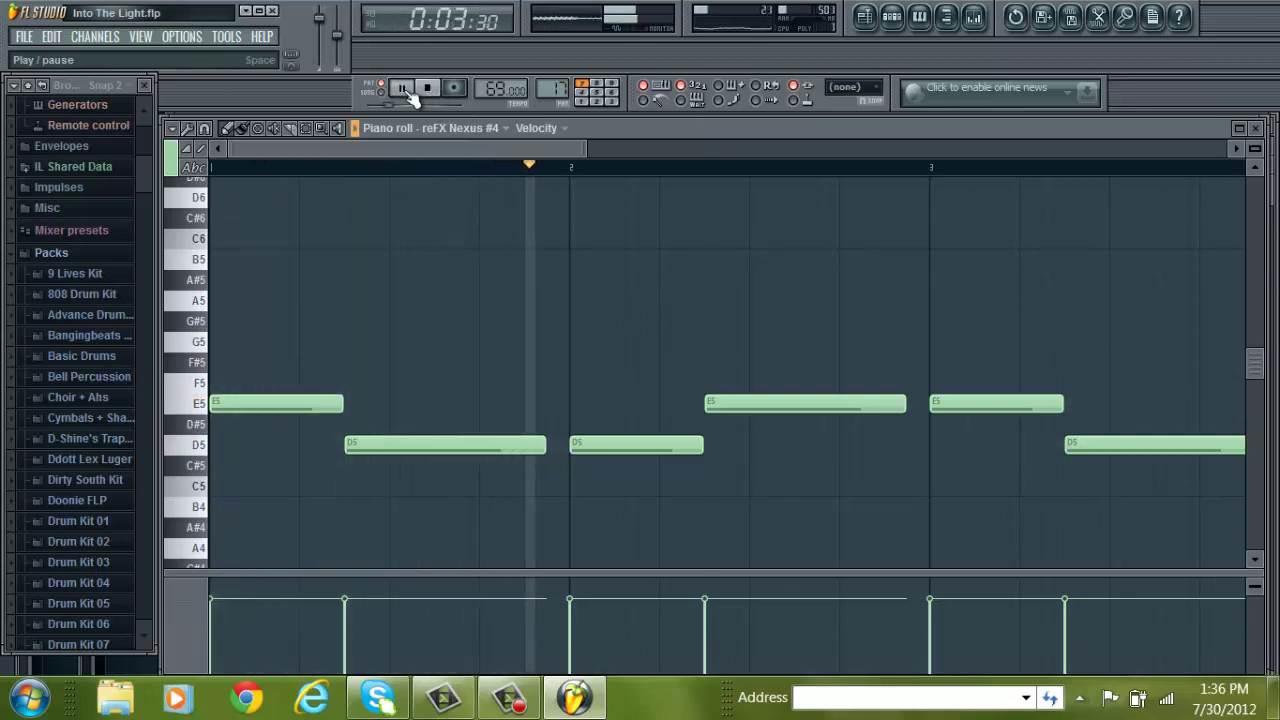
left_click(402, 88)
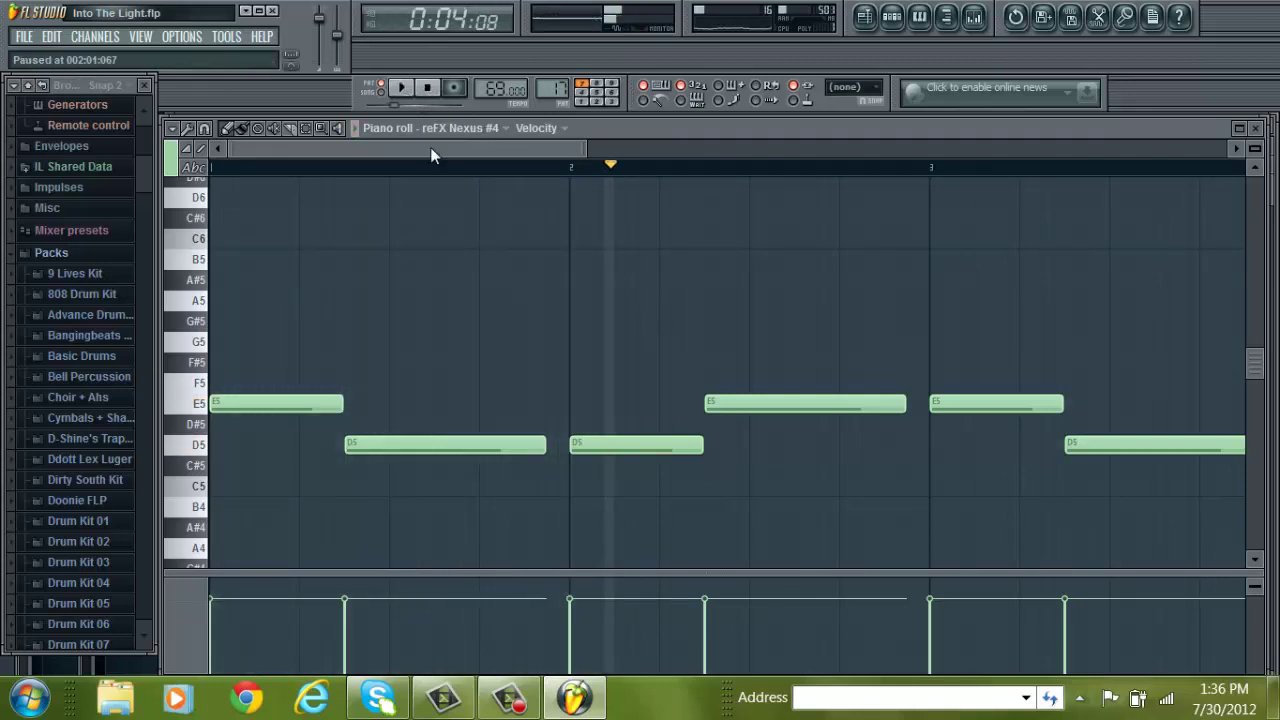
left_click(404, 88)
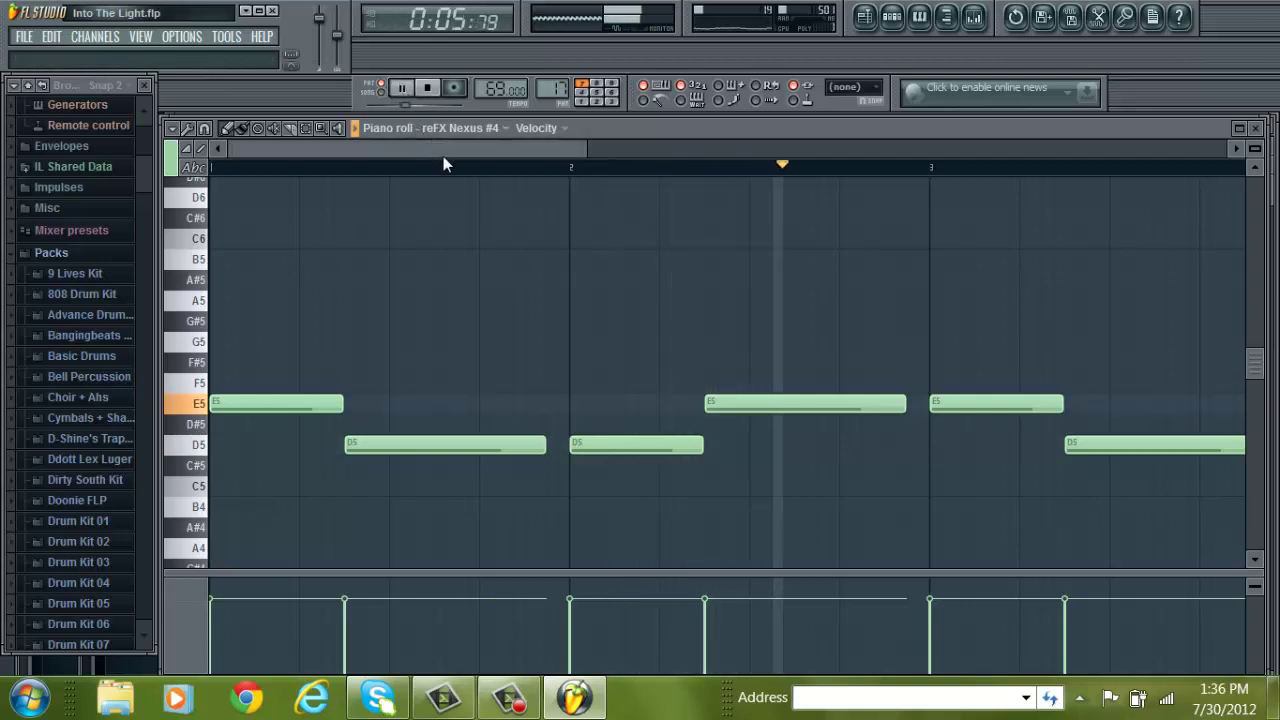
left_click_drag(443, 156, 687, 153)
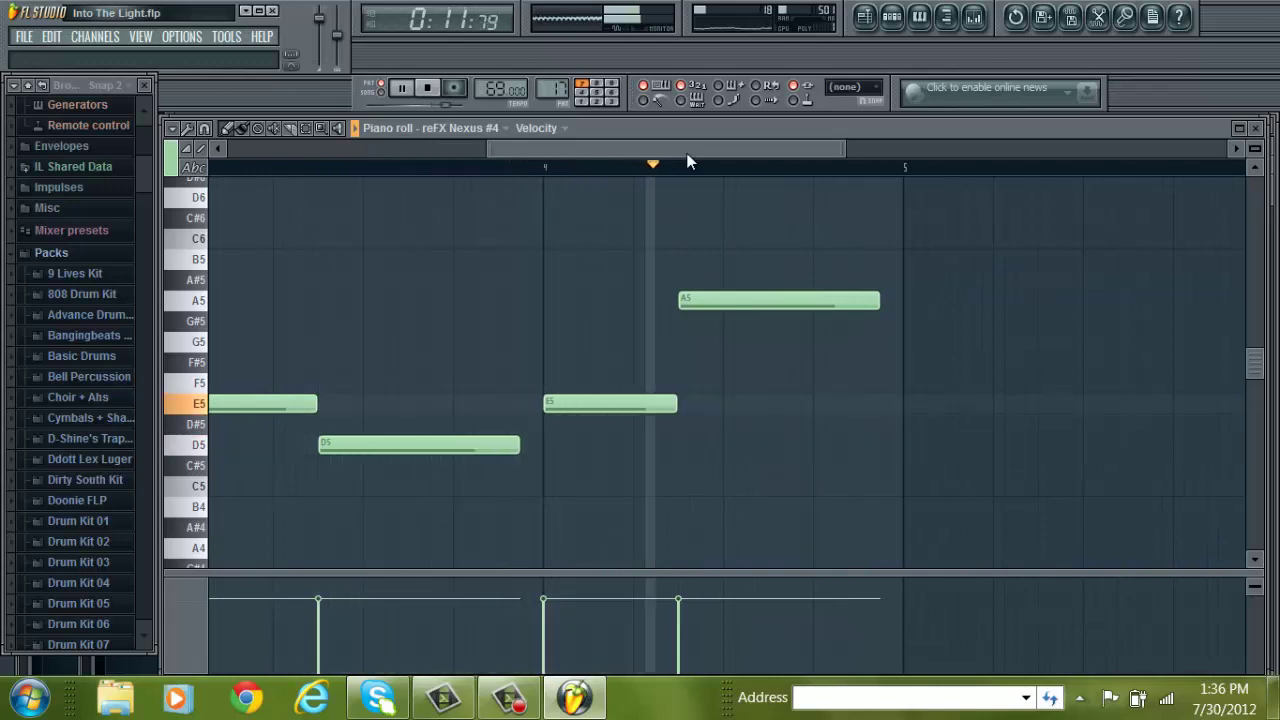
left_click(428, 88)
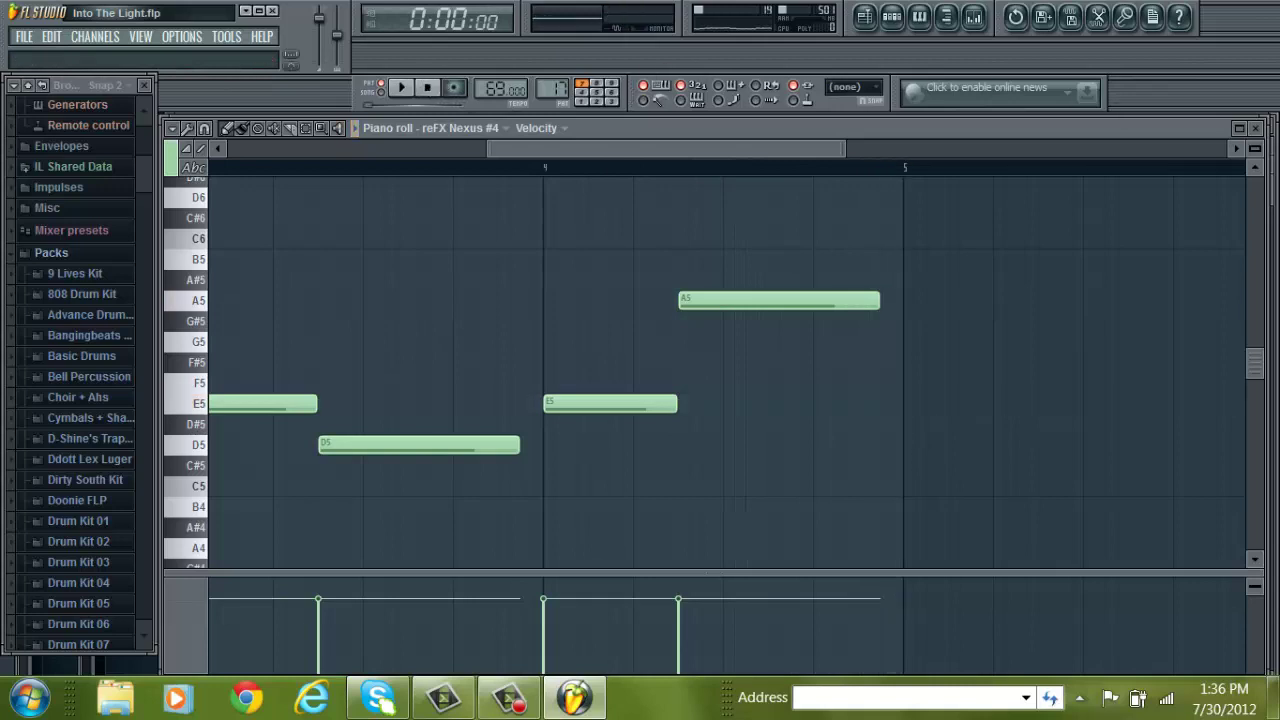
left_click(1259, 128)
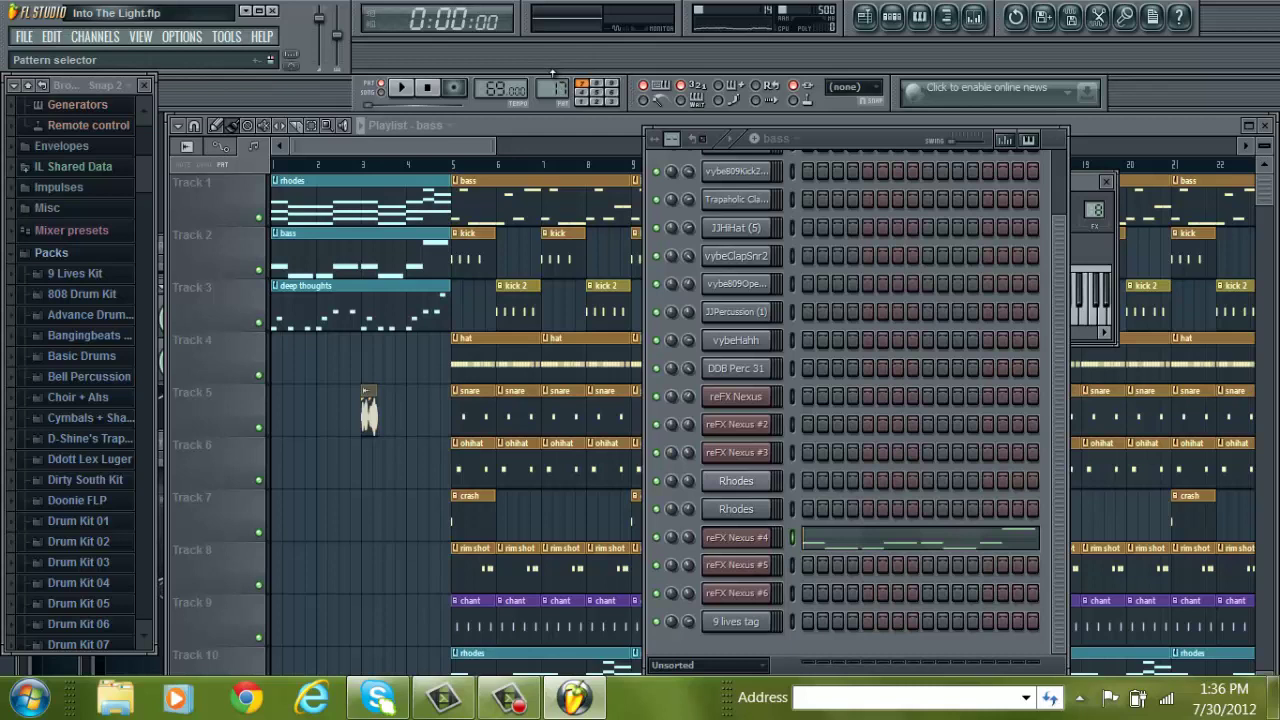
- Select the high synth pattern and check which preset is loaded in its reFX Nexus #2 channel
scroll(552, 80, "up", 1)
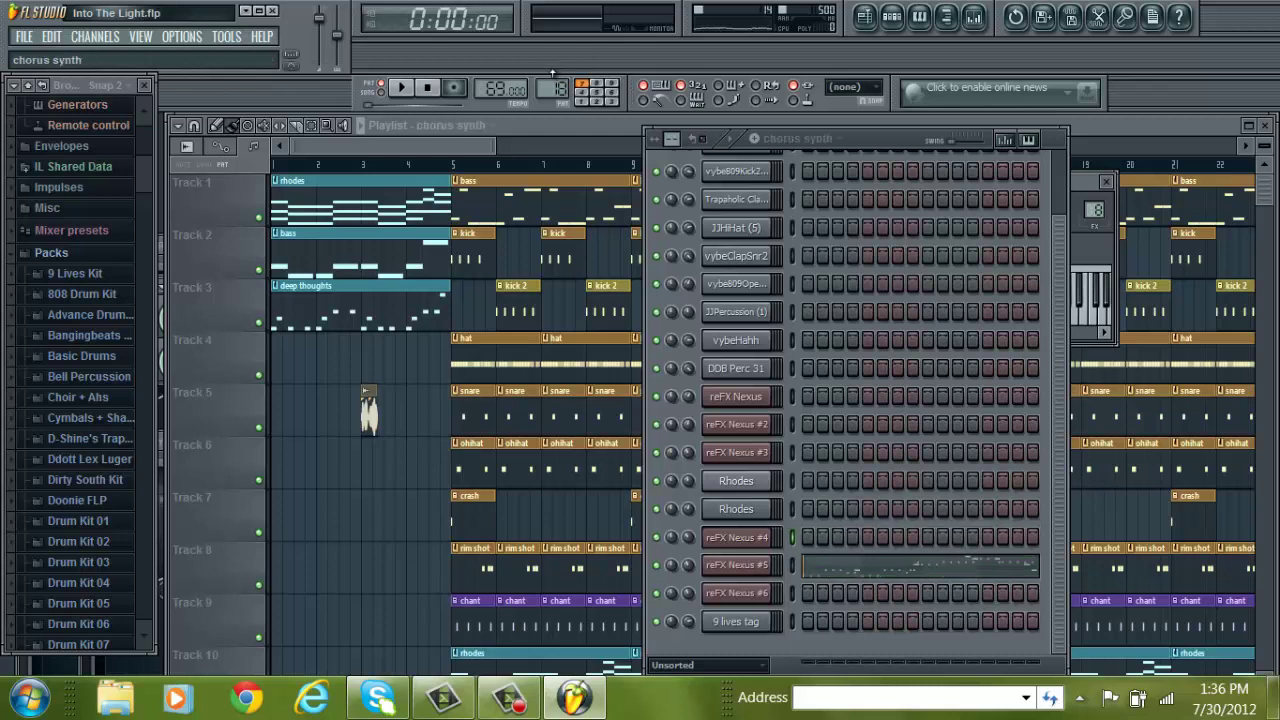
left_click(1061, 229)
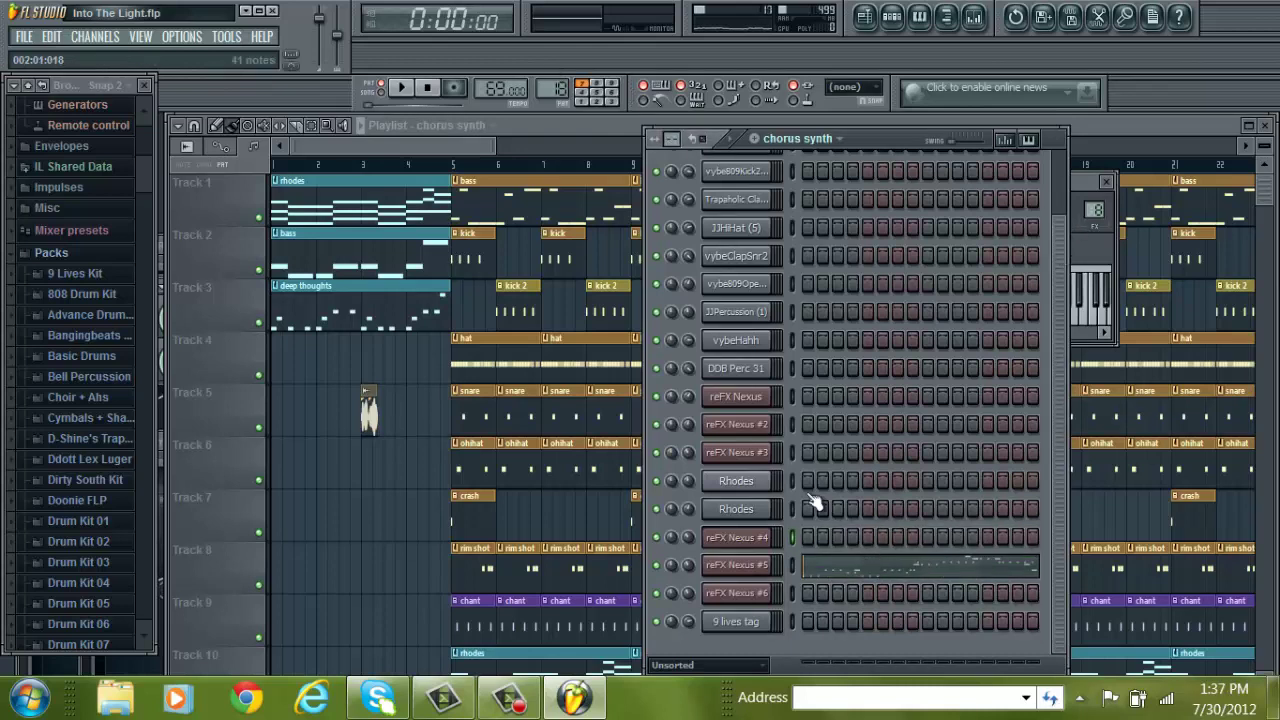
scroll(555, 90, "up", 1)
left_click(555, 90)
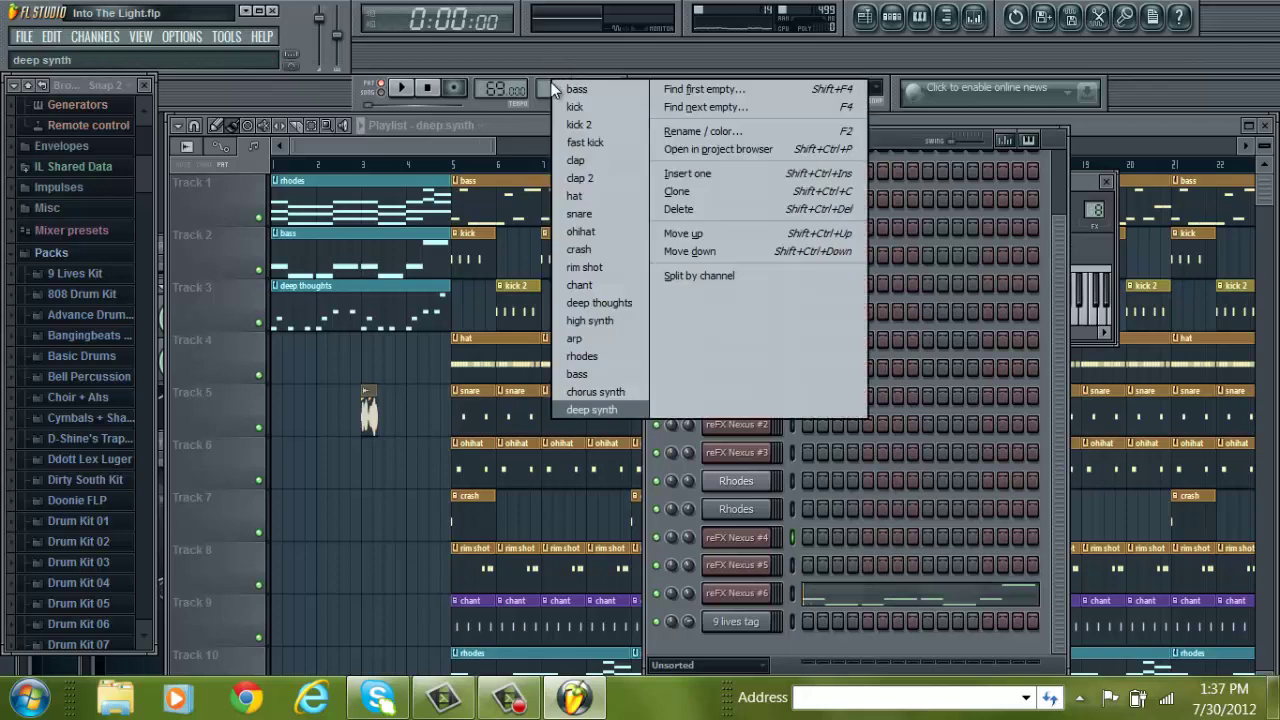
left_click(552, 85)
left_click(552, 88)
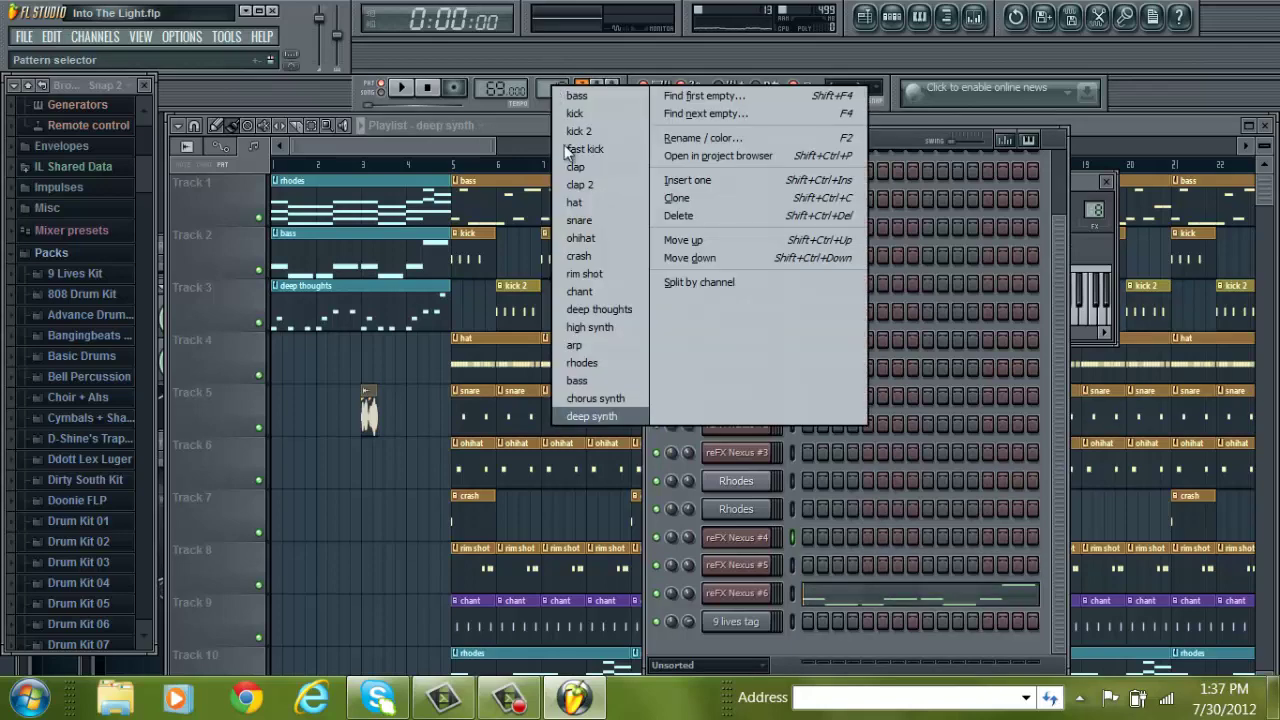
left_click(601, 334)
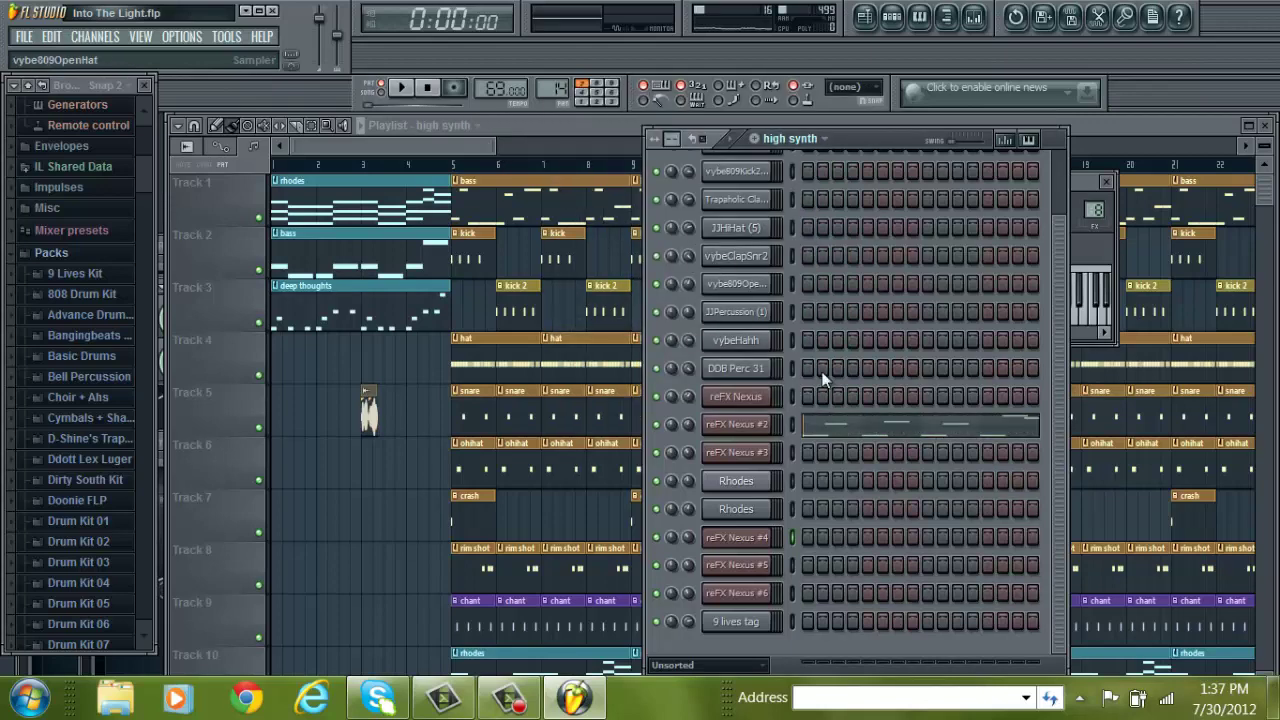
left_click(757, 426)
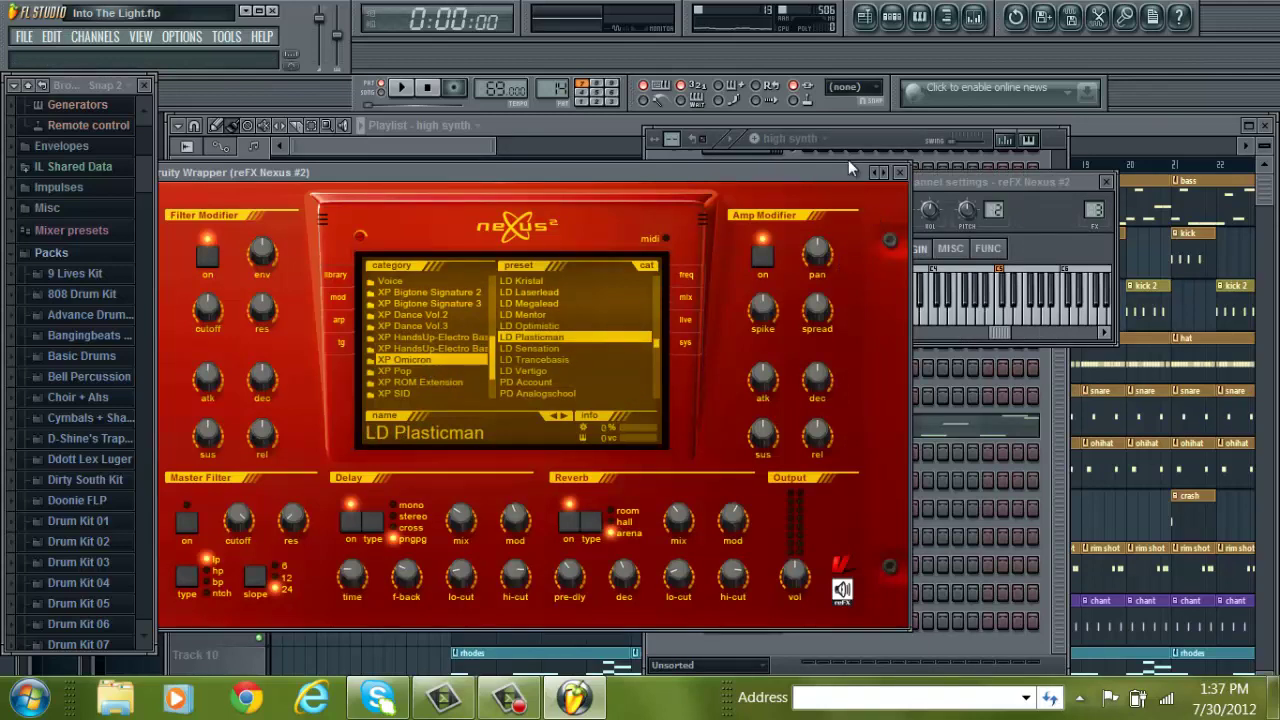
left_click(905, 177)
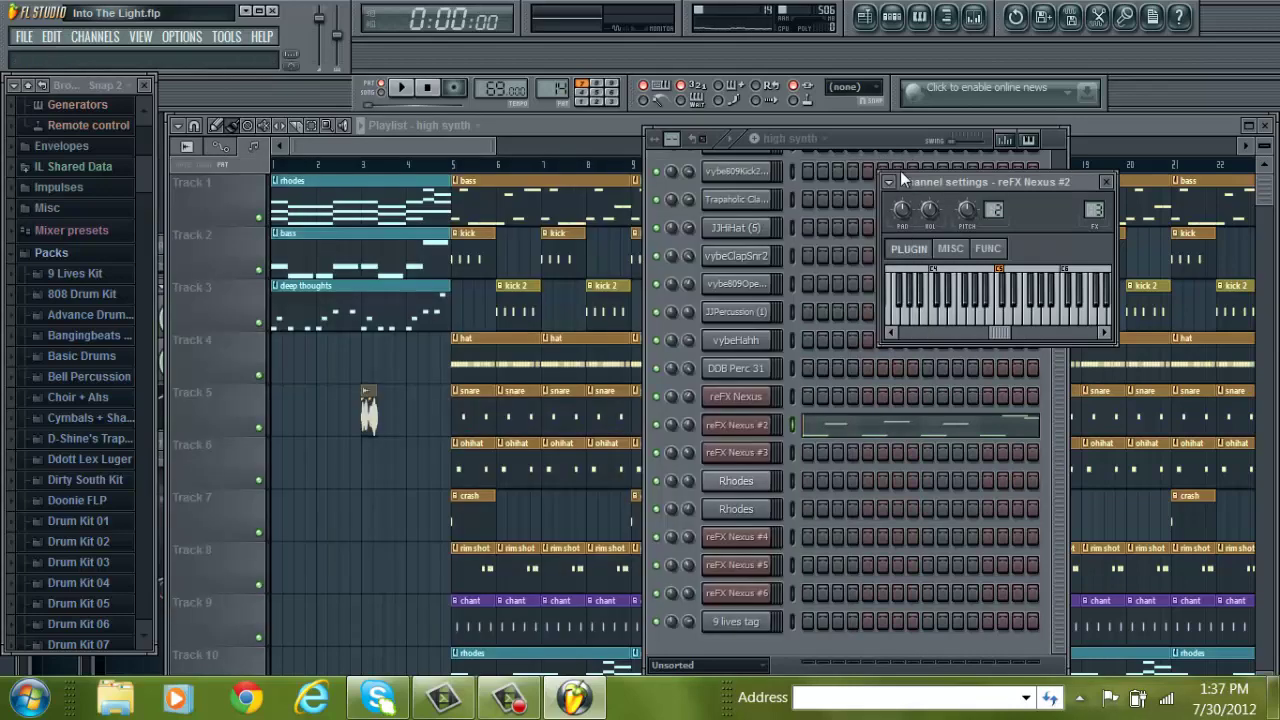
- Reopen reFX Nexus #2, audition its preset with a few notes on the test keyboard, and close the plugin window
left_click(752, 435)
left_click(750, 434)
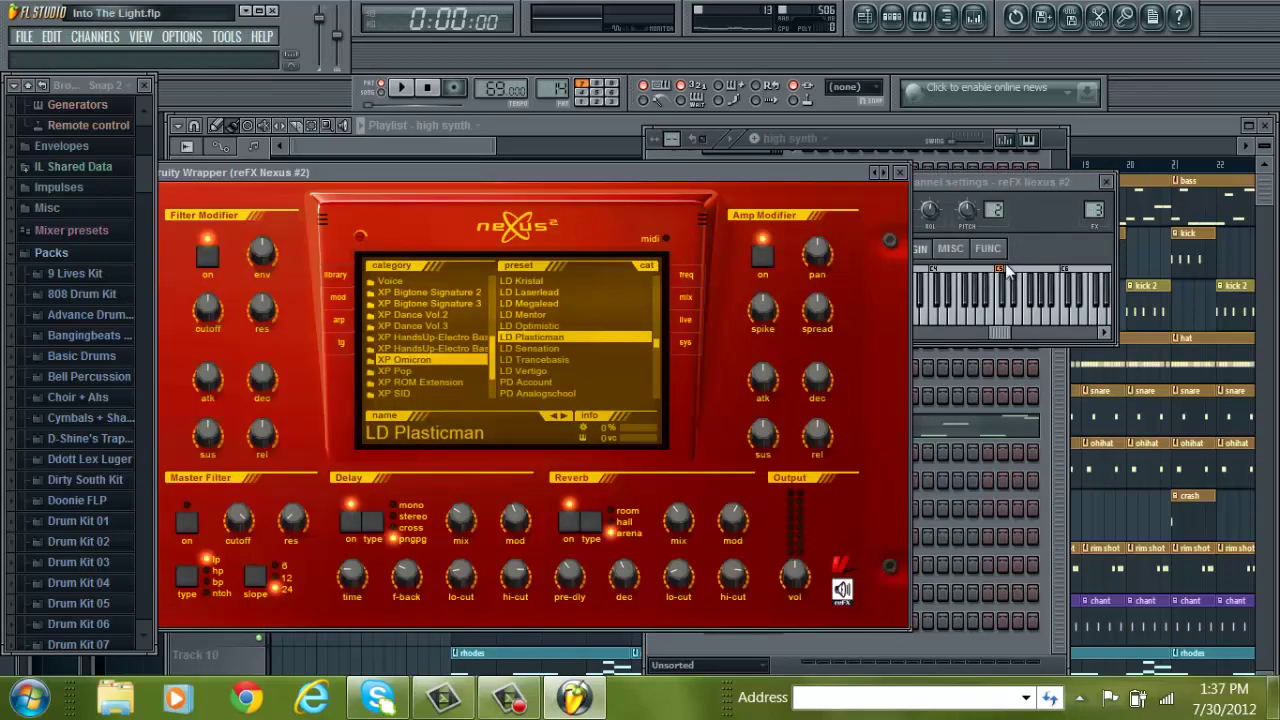
left_click(1023, 320)
left_click(1031, 320)
left_click(1046, 320)
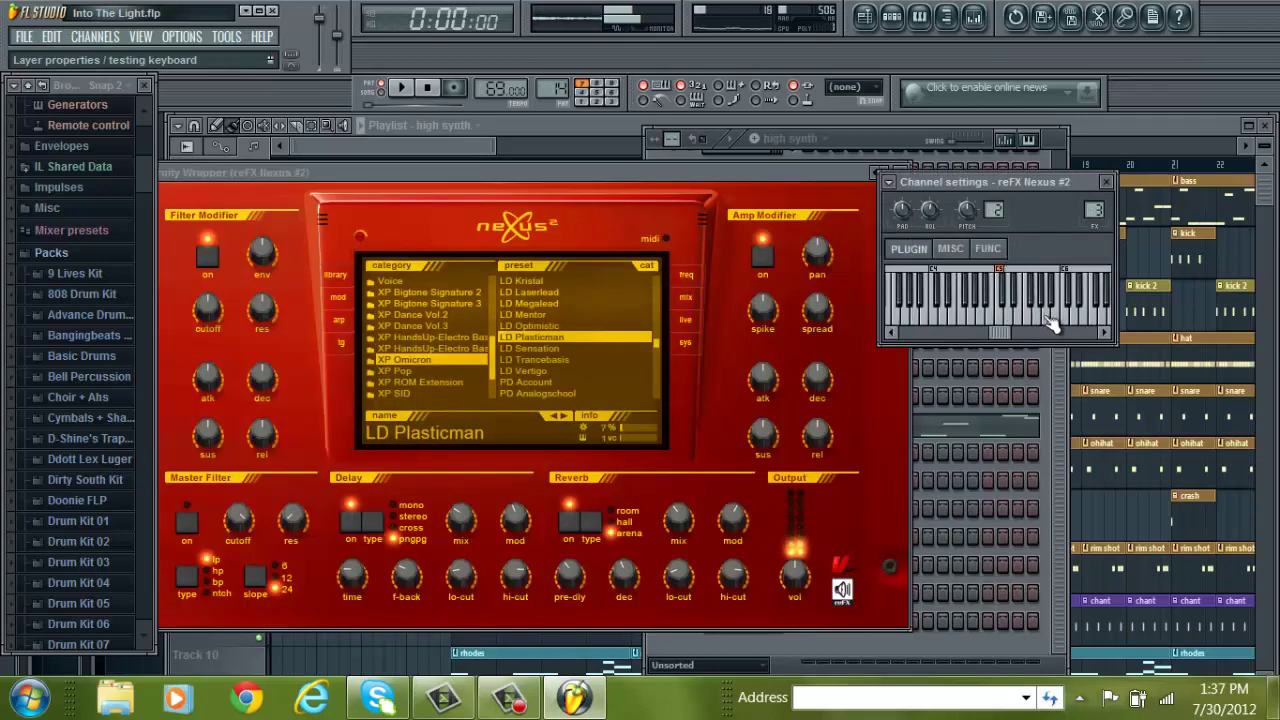
left_click(848, 170)
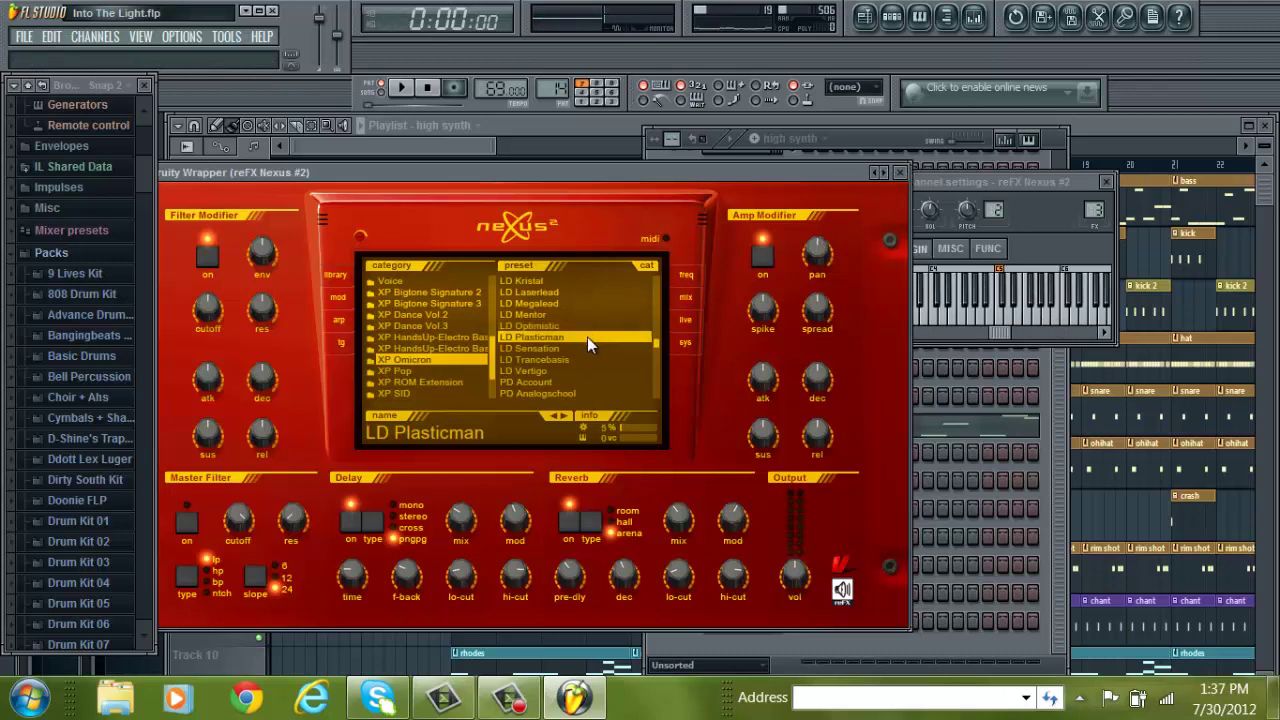
mouse_move(453, 522)
left_click(903, 175)
- Close the playlist and move the overlapping effect windows out of the way
left_click(1265, 125)
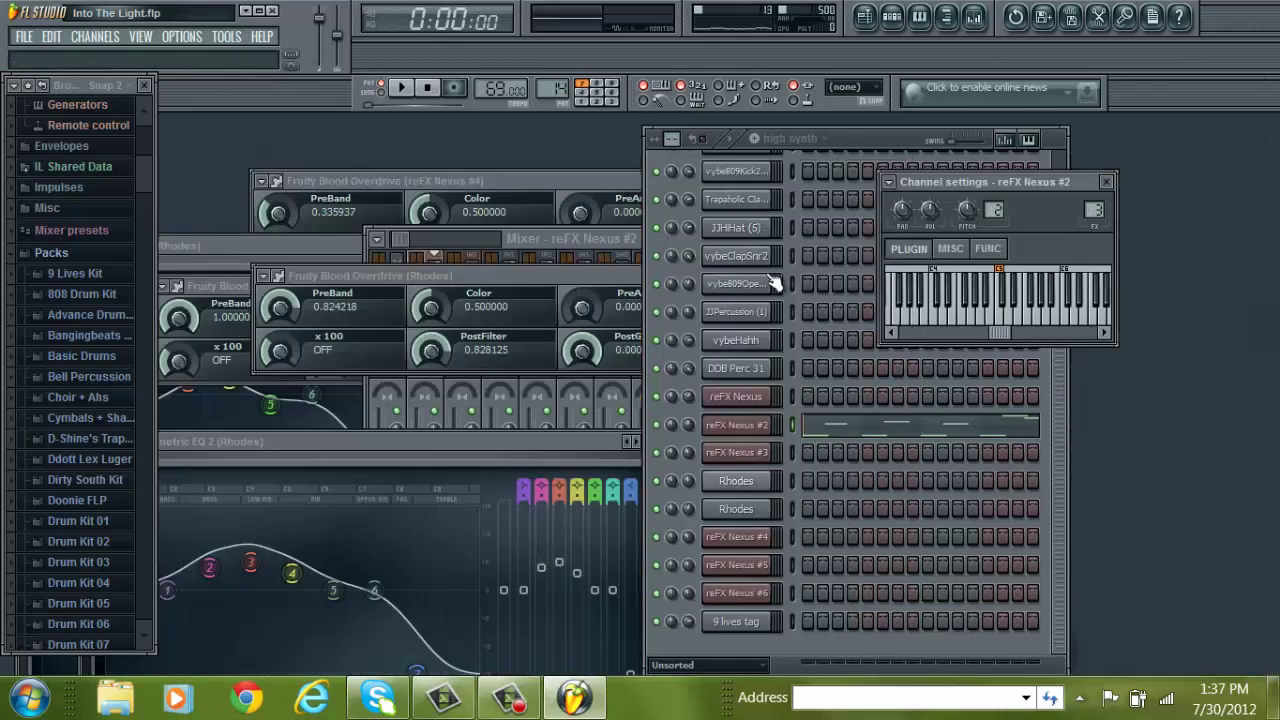
left_click(575, 258)
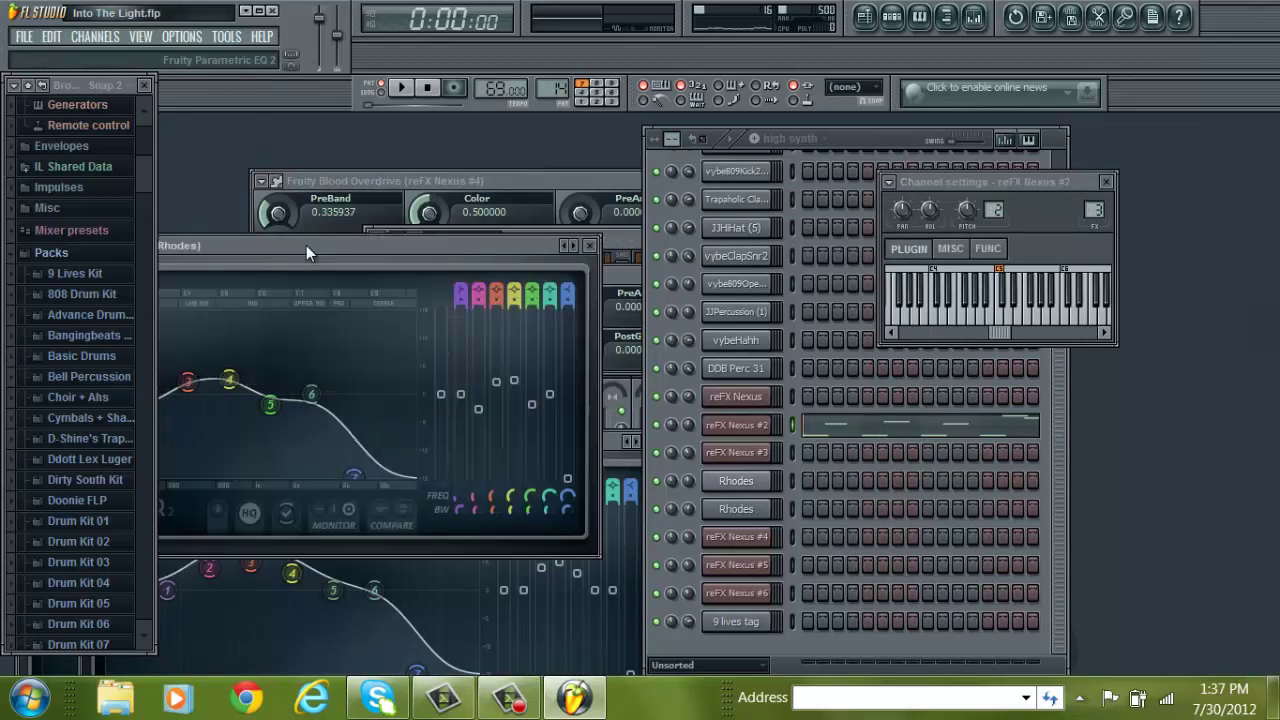
left_click_drag(223, 284, 219, 421)
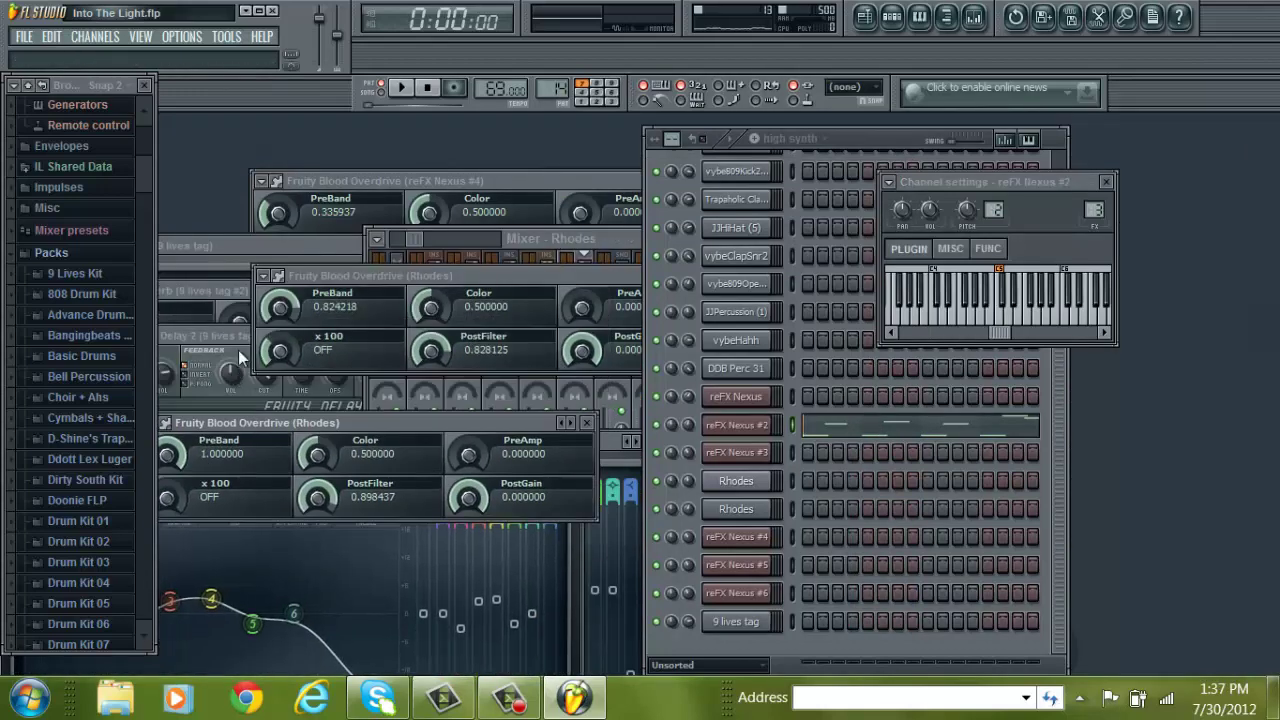
left_click_drag(249, 244, 221, 370)
left_click_drag(198, 528, 196, 618)
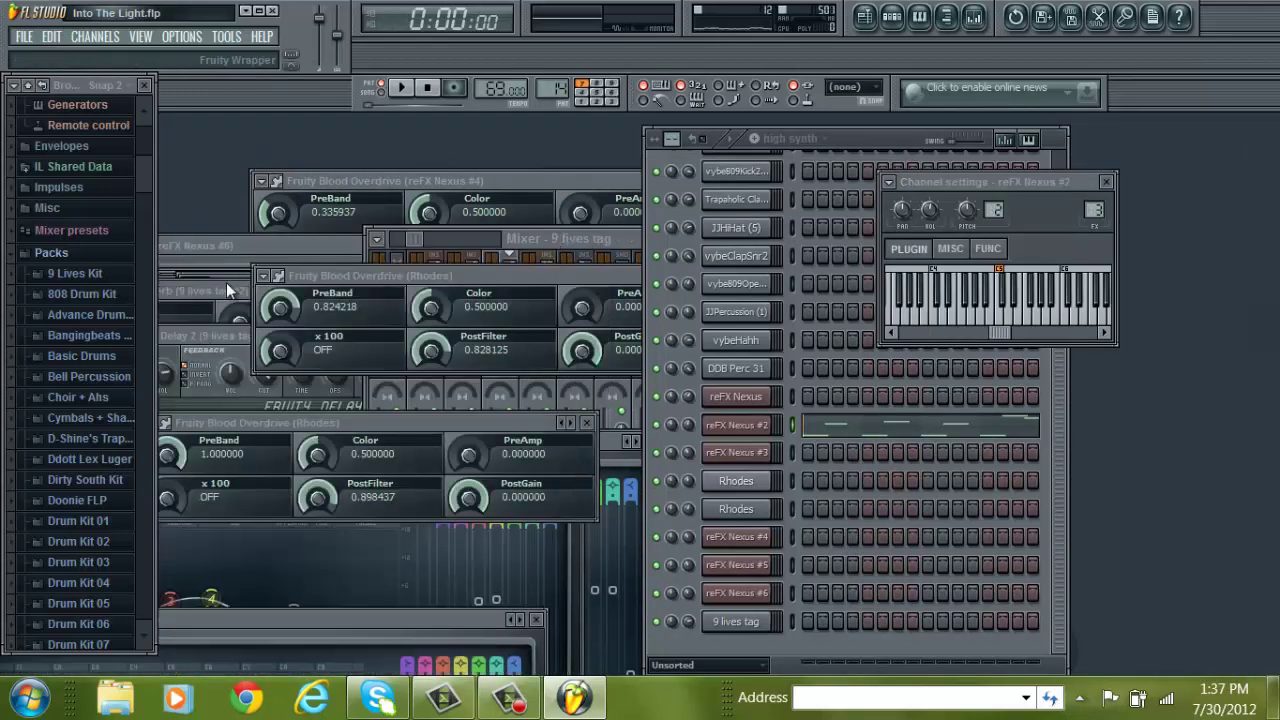
left_click_drag(226, 283, 200, 626)
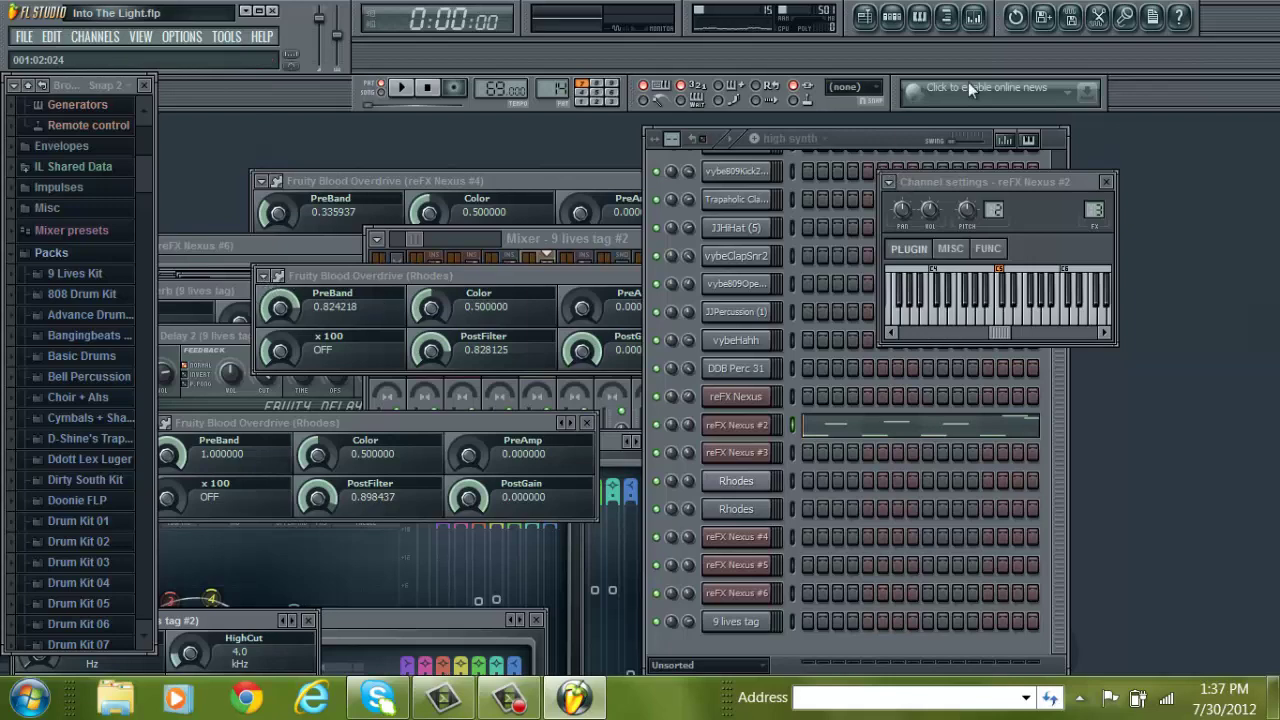
- Bring up the mixer and select the reFX Nexus #2 insert track to see its effect chain
left_click(973, 16)
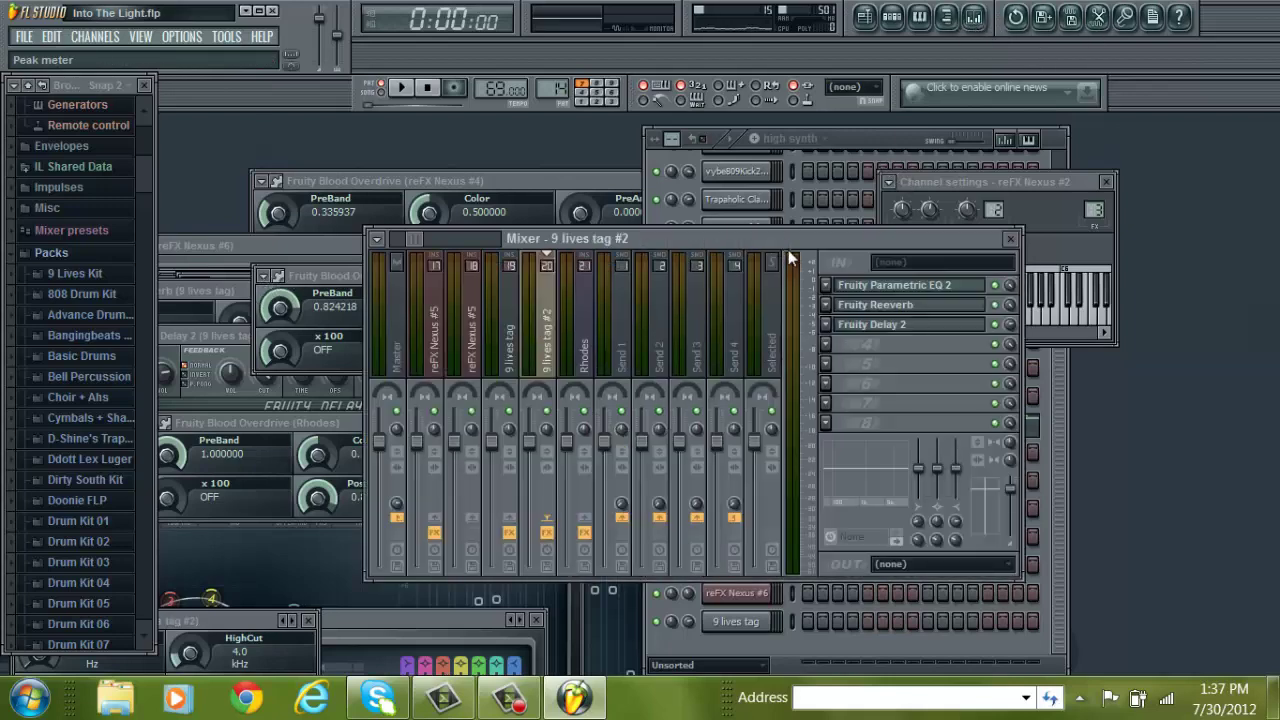
left_click_drag(718, 245, 733, 186)
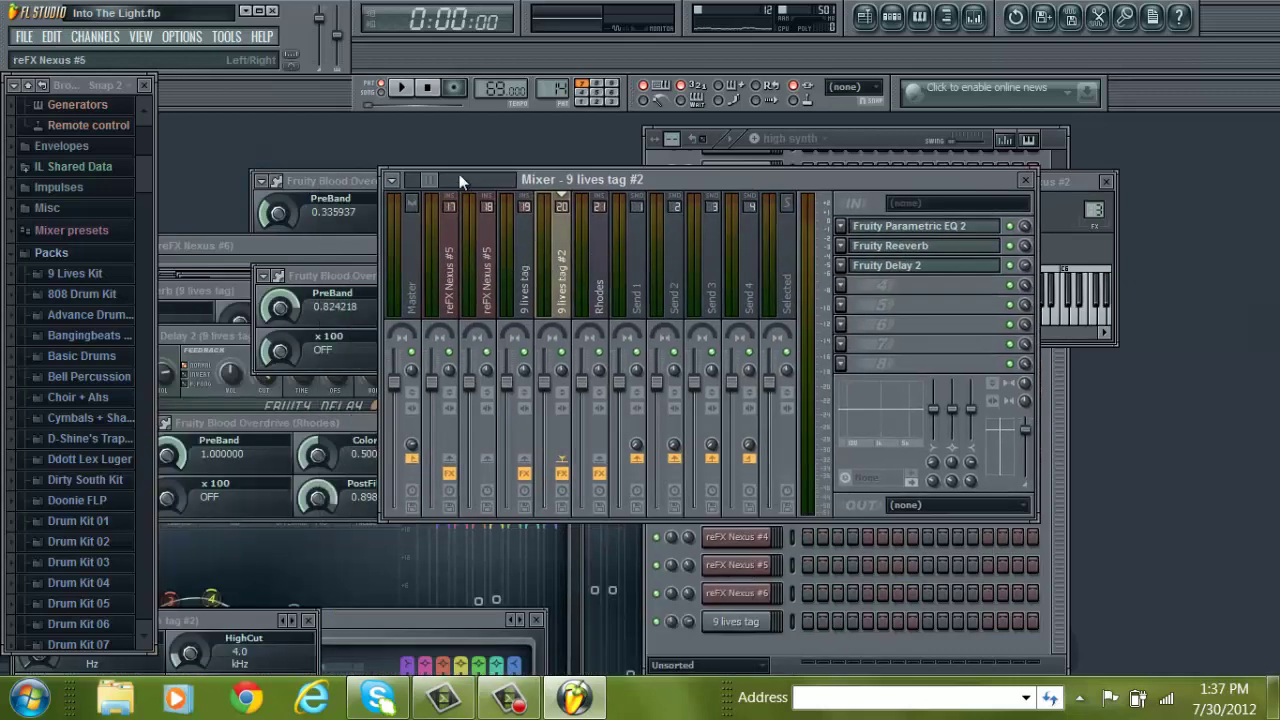
left_click_drag(431, 176, 411, 180)
left_click(526, 258)
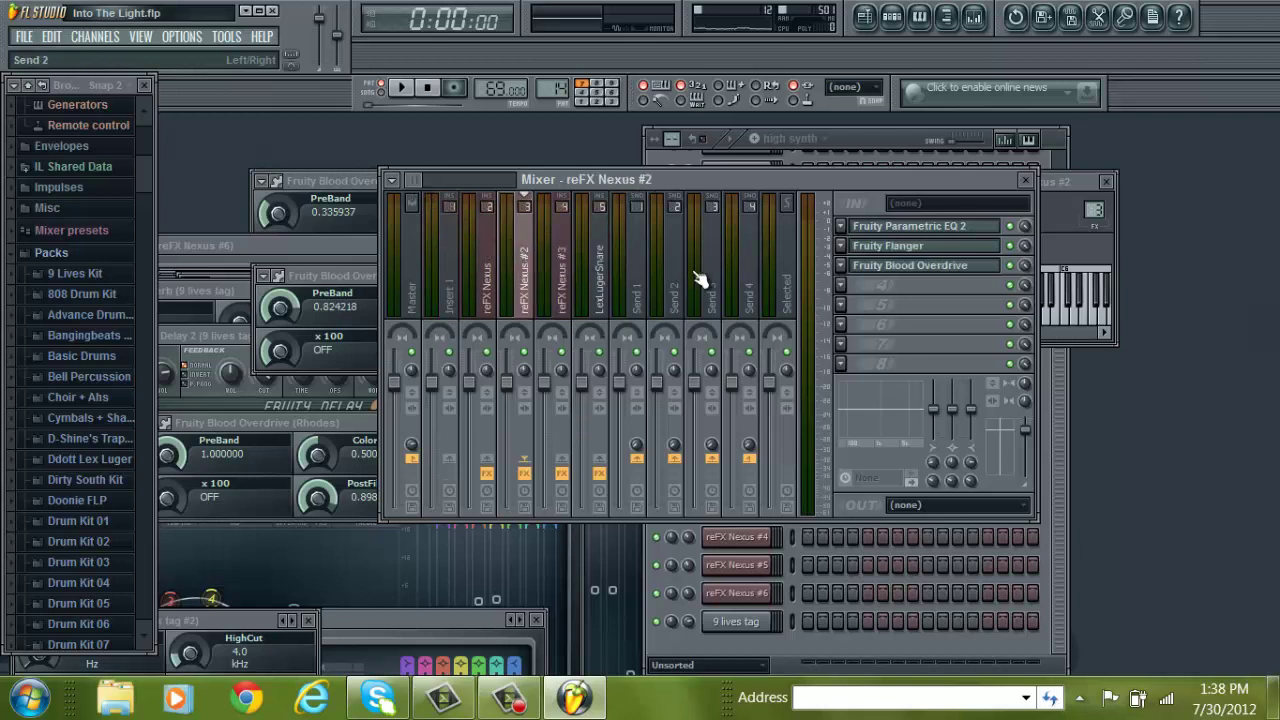
- Examine the Fruity Parametric EQ 2, Fruity Flanger and Fruity Blood Overdrive settings on the reFX Nexus #2 mixer track
left_click(905, 228)
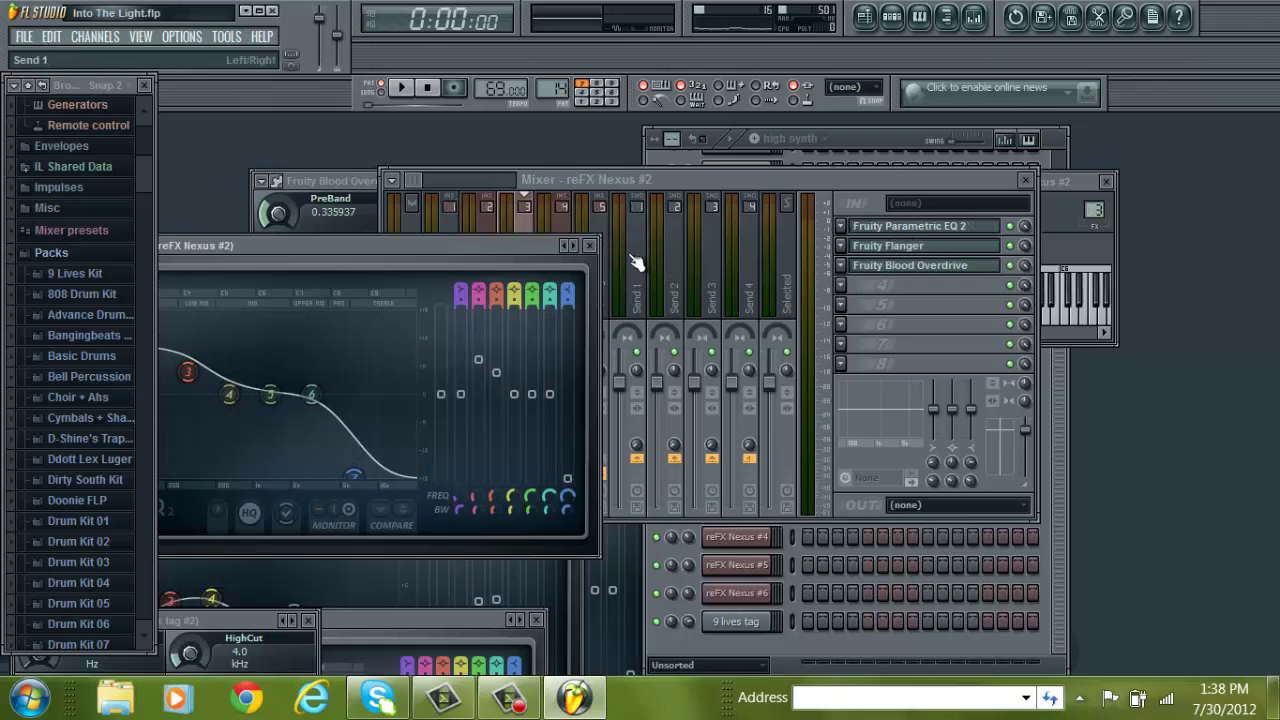
left_click(896, 257)
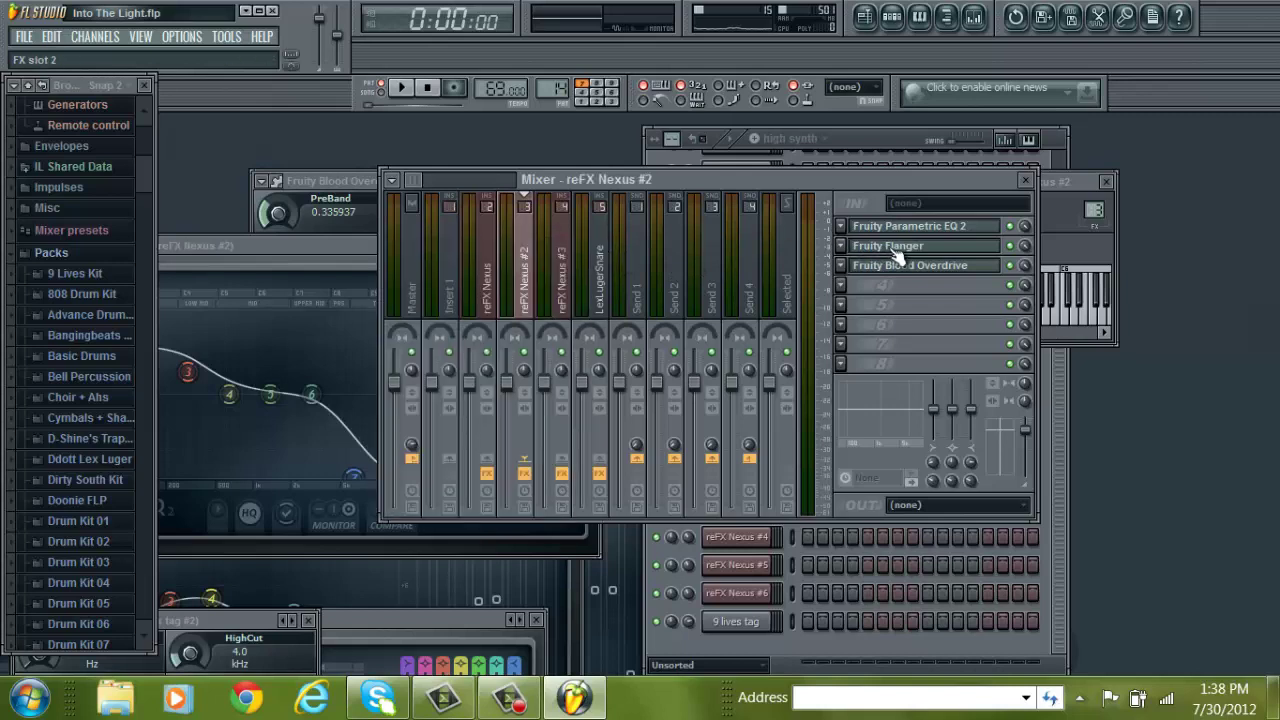
left_click(930, 248)
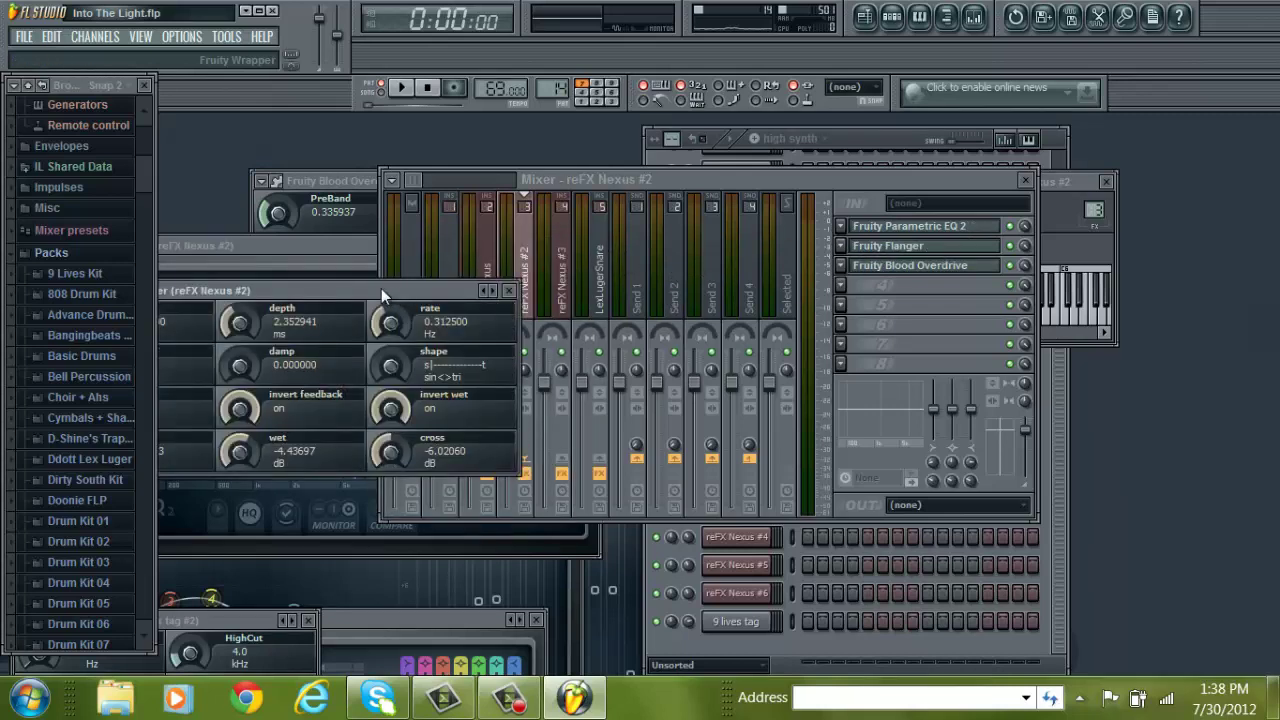
left_click_drag(381, 288, 456, 273)
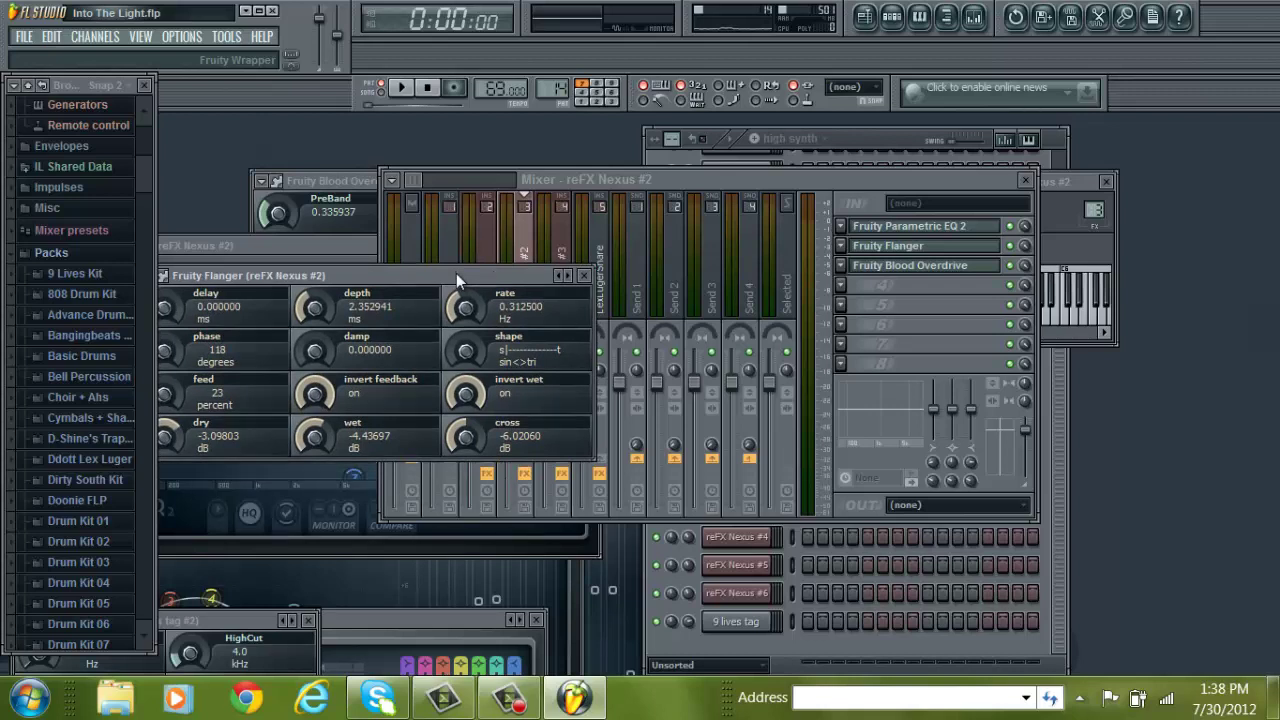
left_click(906, 272)
left_click(906, 268)
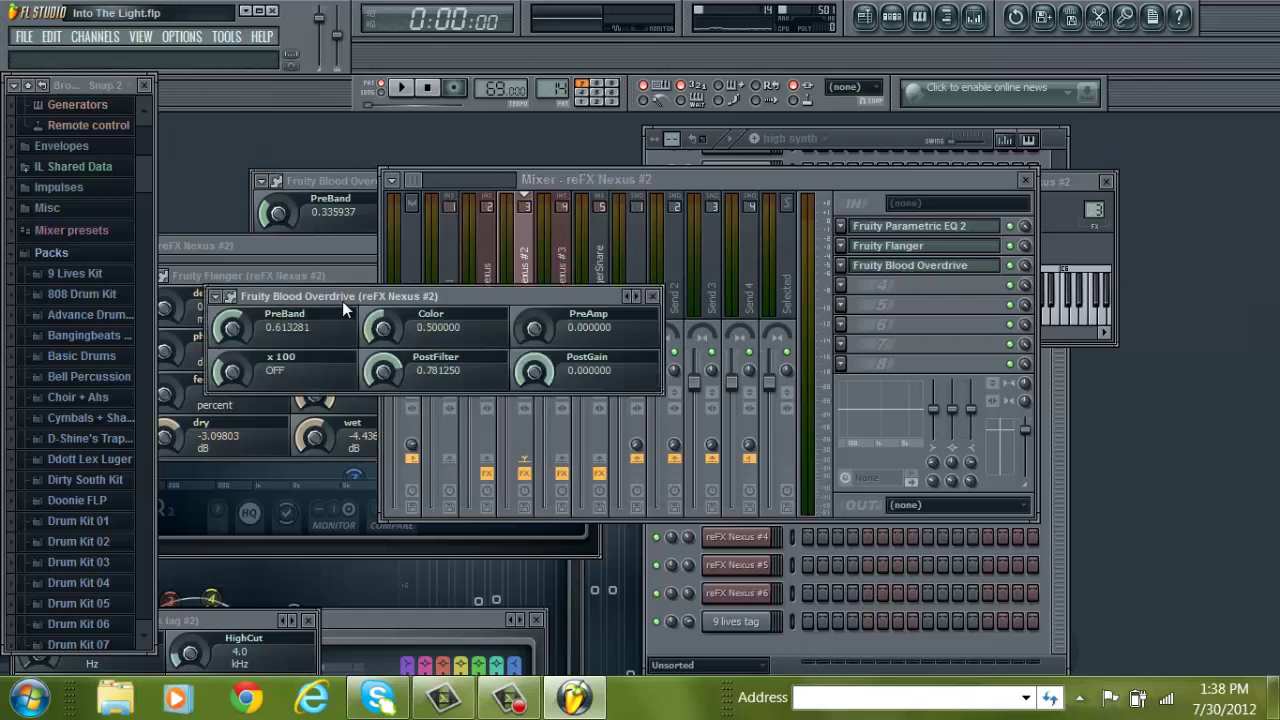
left_click_drag(342, 301, 449, 286)
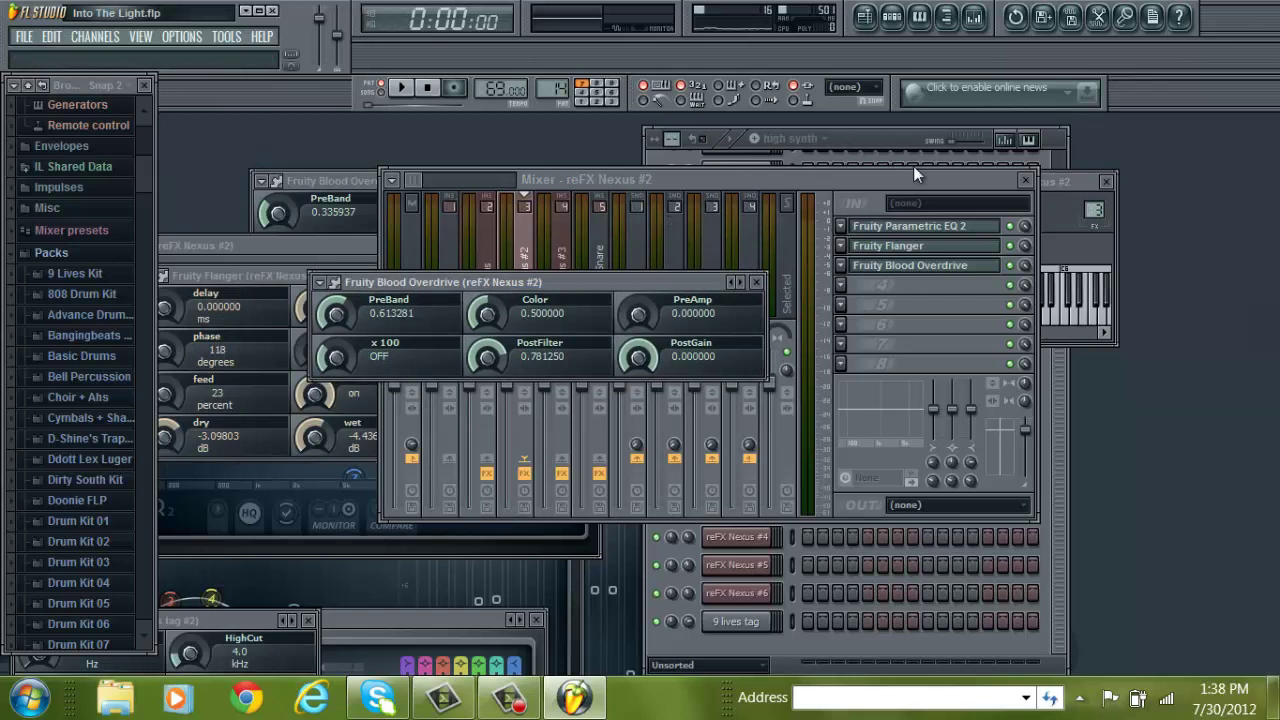
- Move the mixer aside and play the high synth pattern with and without Fruity Blood Overdrive, then stop playback
left_click_drag(863, 192, 604, 186)
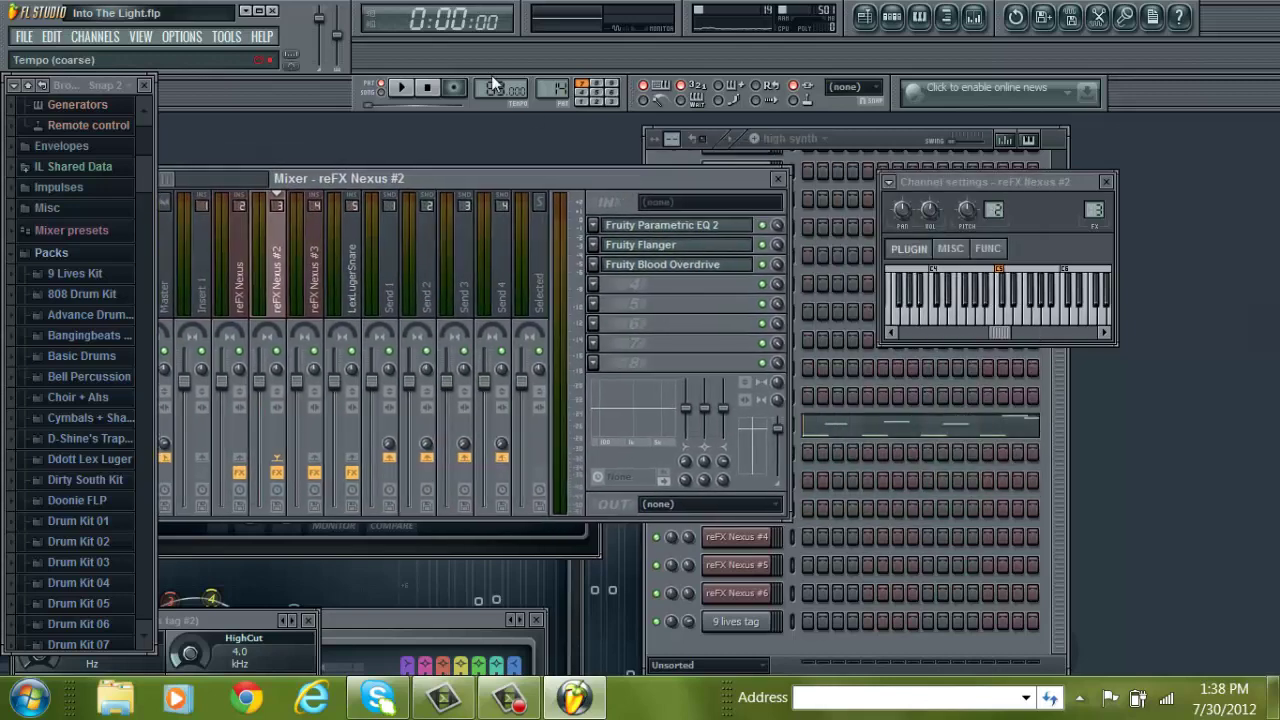
left_click(411, 88)
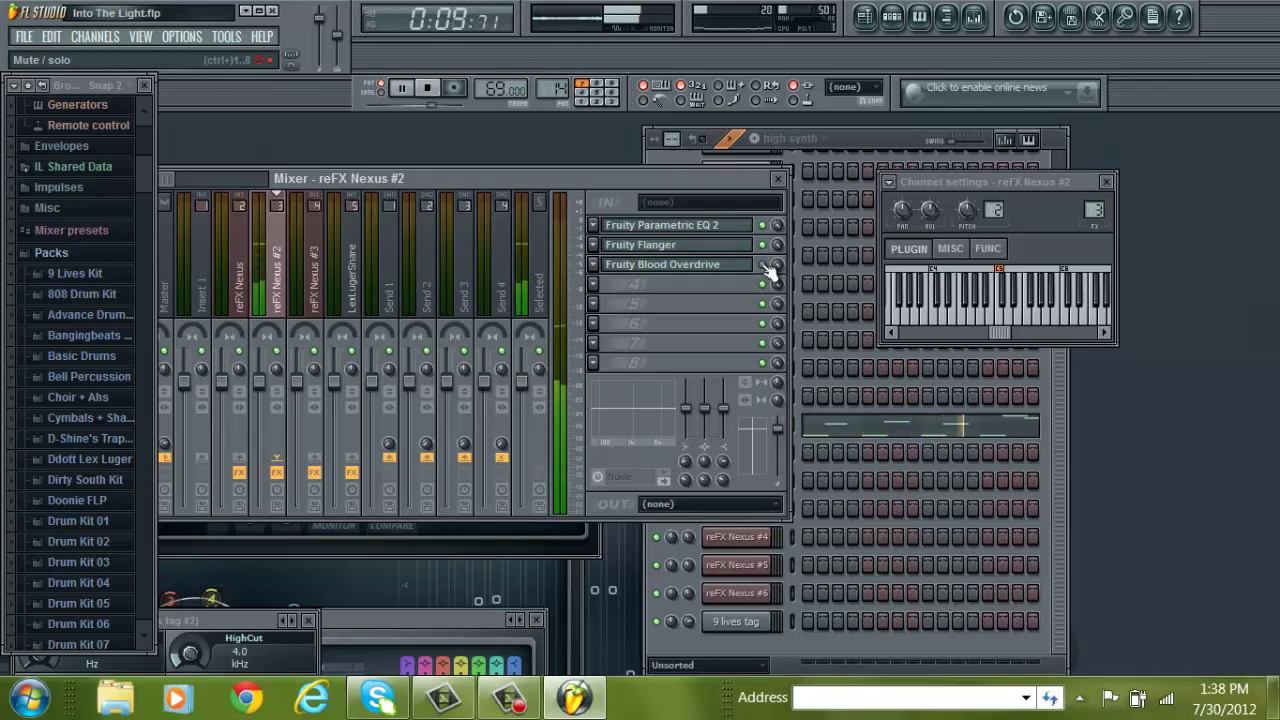
left_click(429, 88)
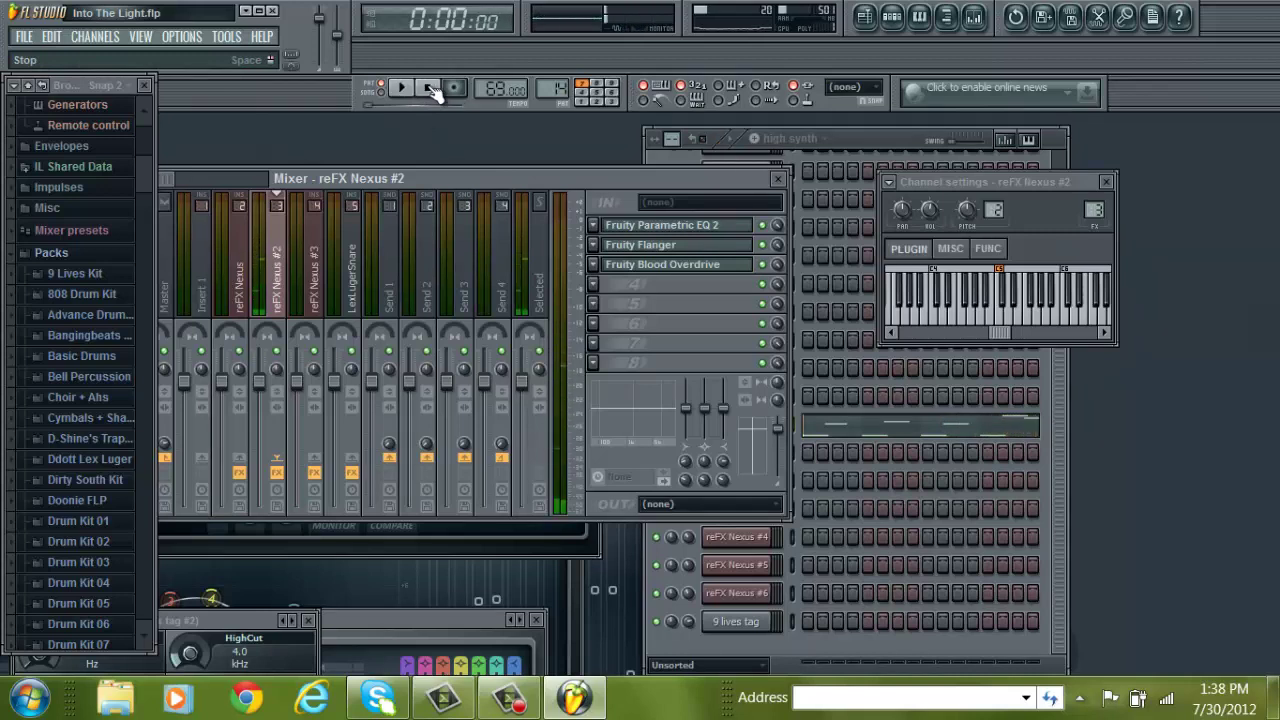
- Switch to the arp pattern, check the reFX Nexus #3 preset AR Tiny Metalizer, and audition it with a preview note
left_click(861, 132)
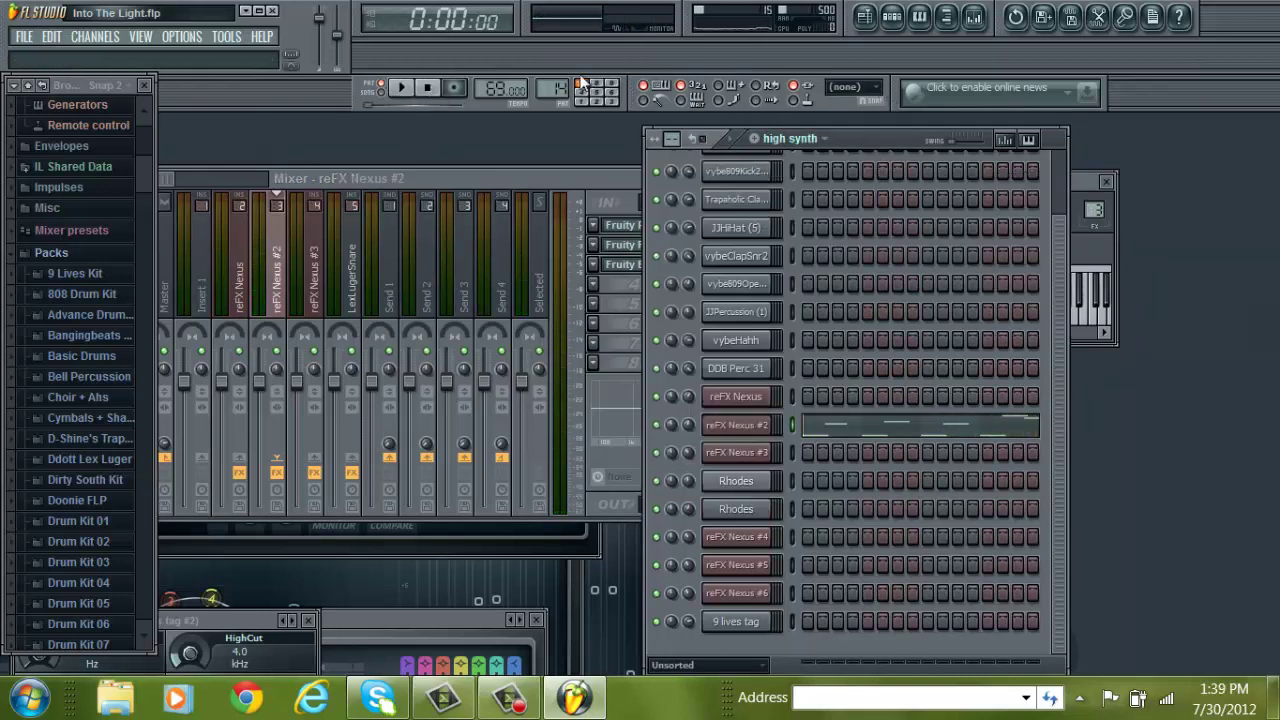
scroll(551, 76, "up", 1)
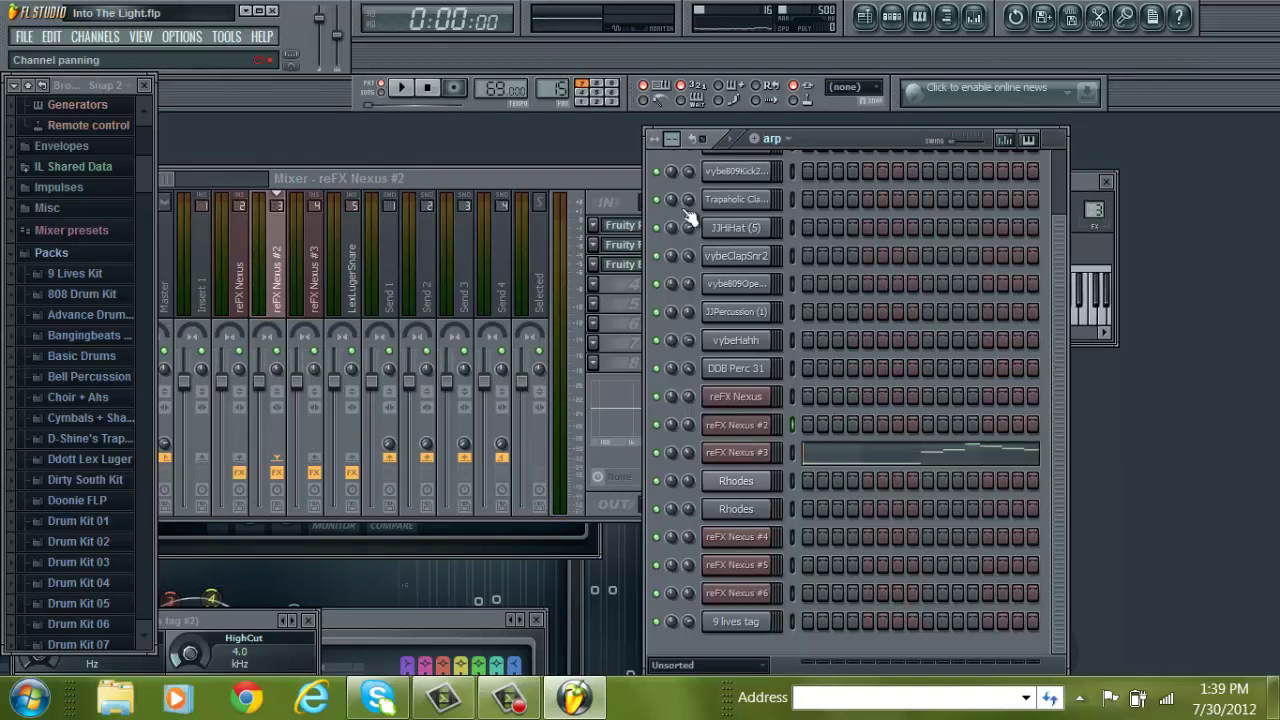
left_click(736, 452)
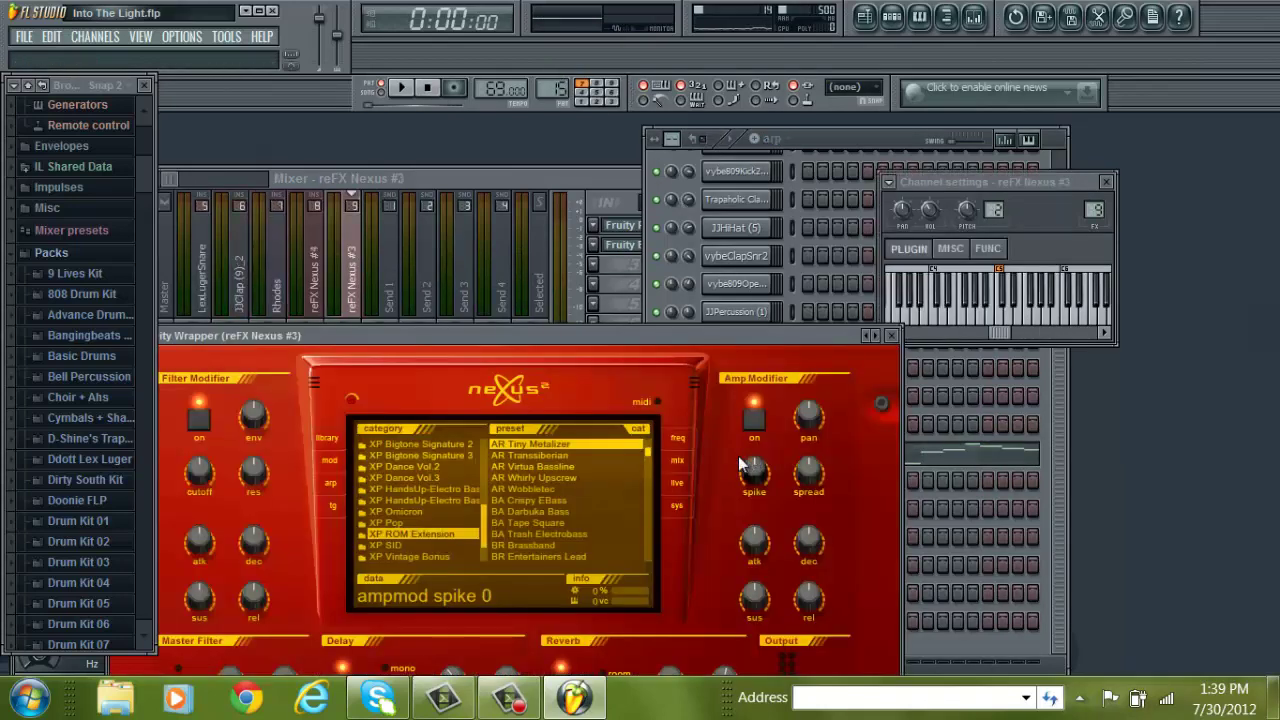
left_click(558, 444)
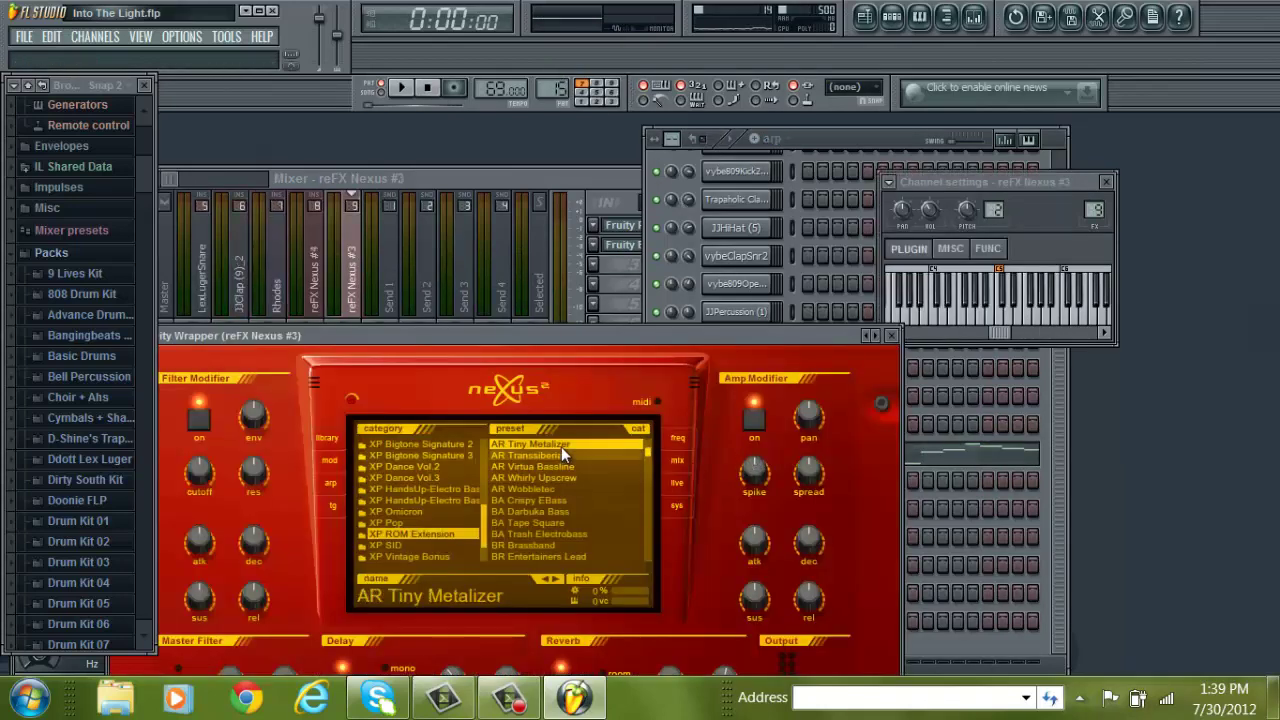
left_click(1012, 318)
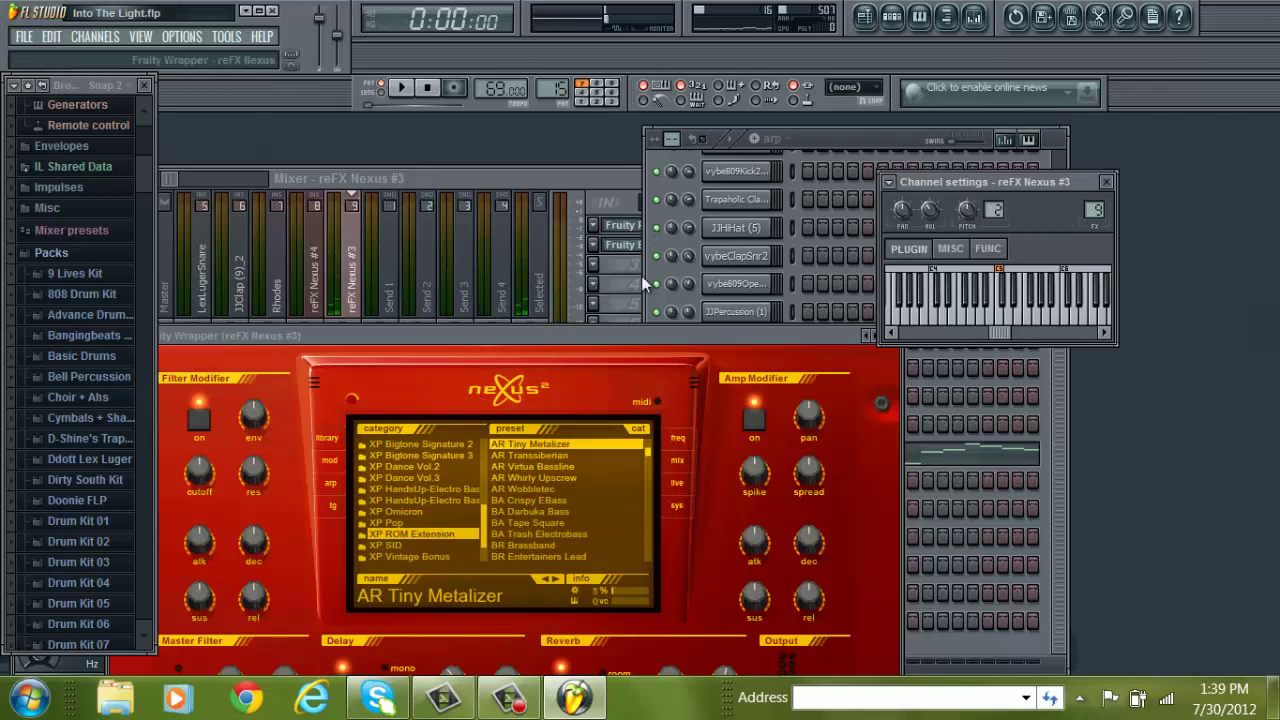
left_click(676, 211)
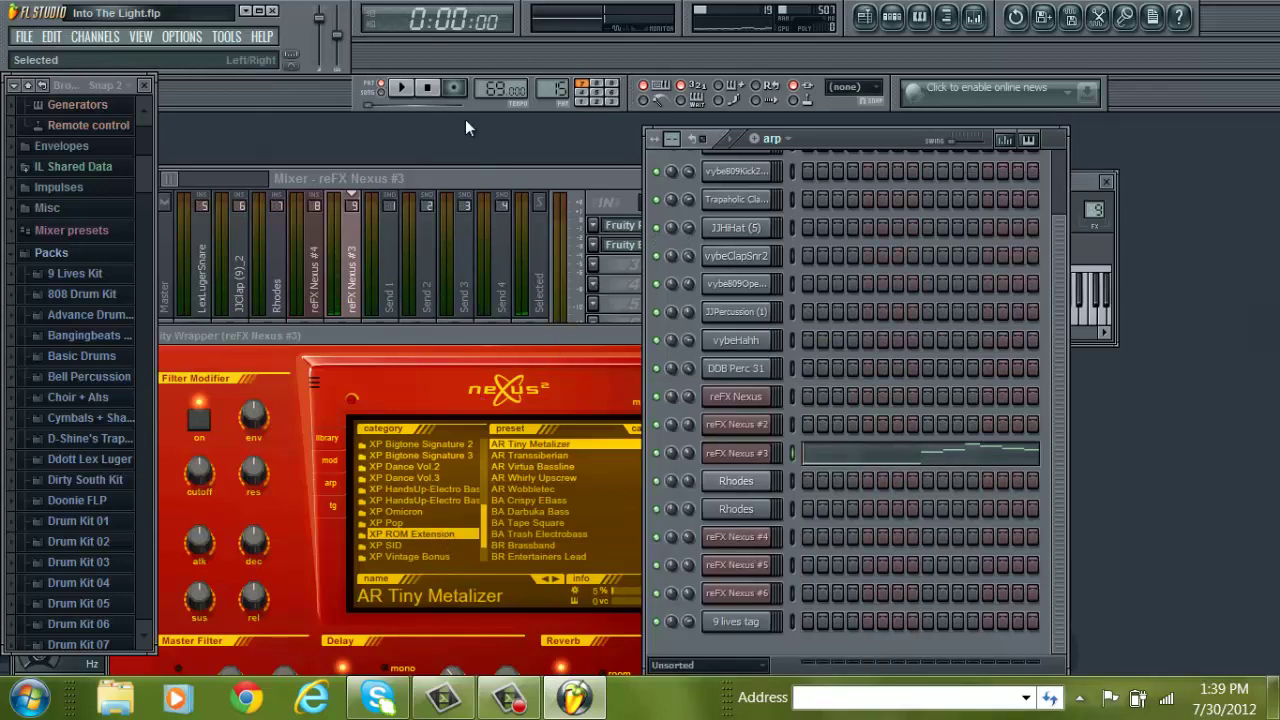
- Play the arp pattern while examining all its reFX Nexus #3 notes in the piano roll, then stop playback and close the piano roll
left_click(405, 88)
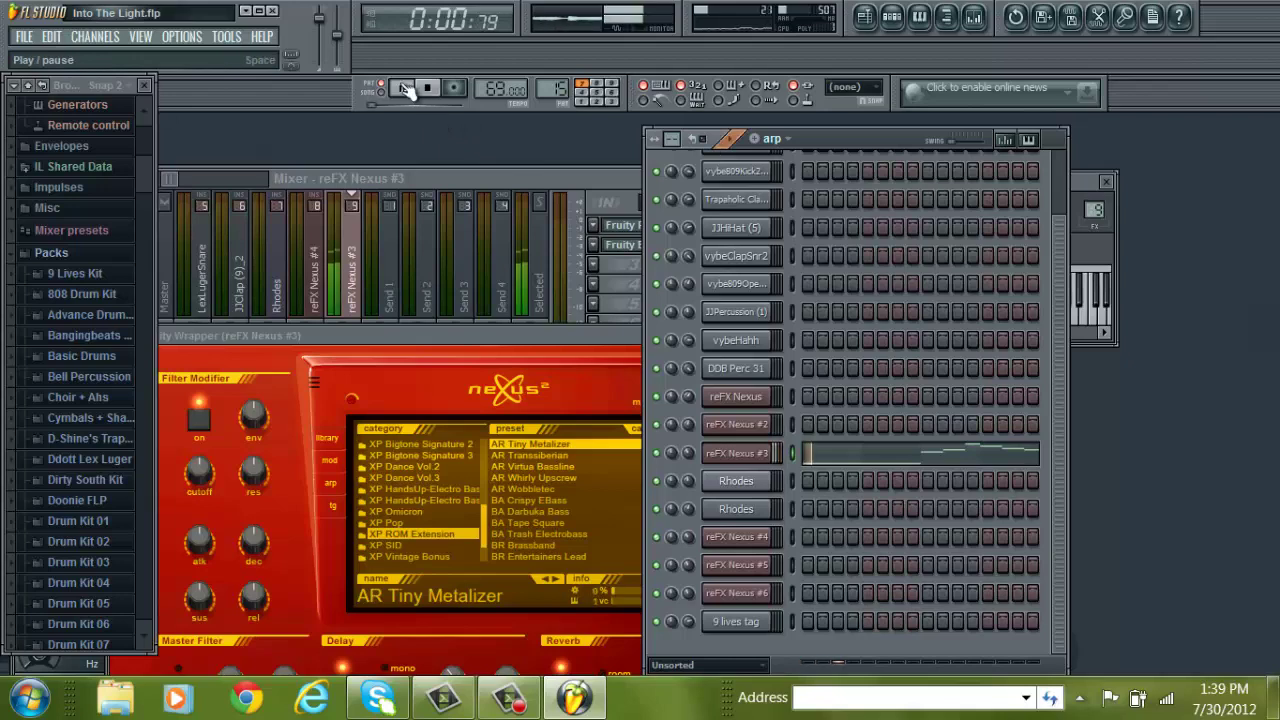
left_click(847, 457)
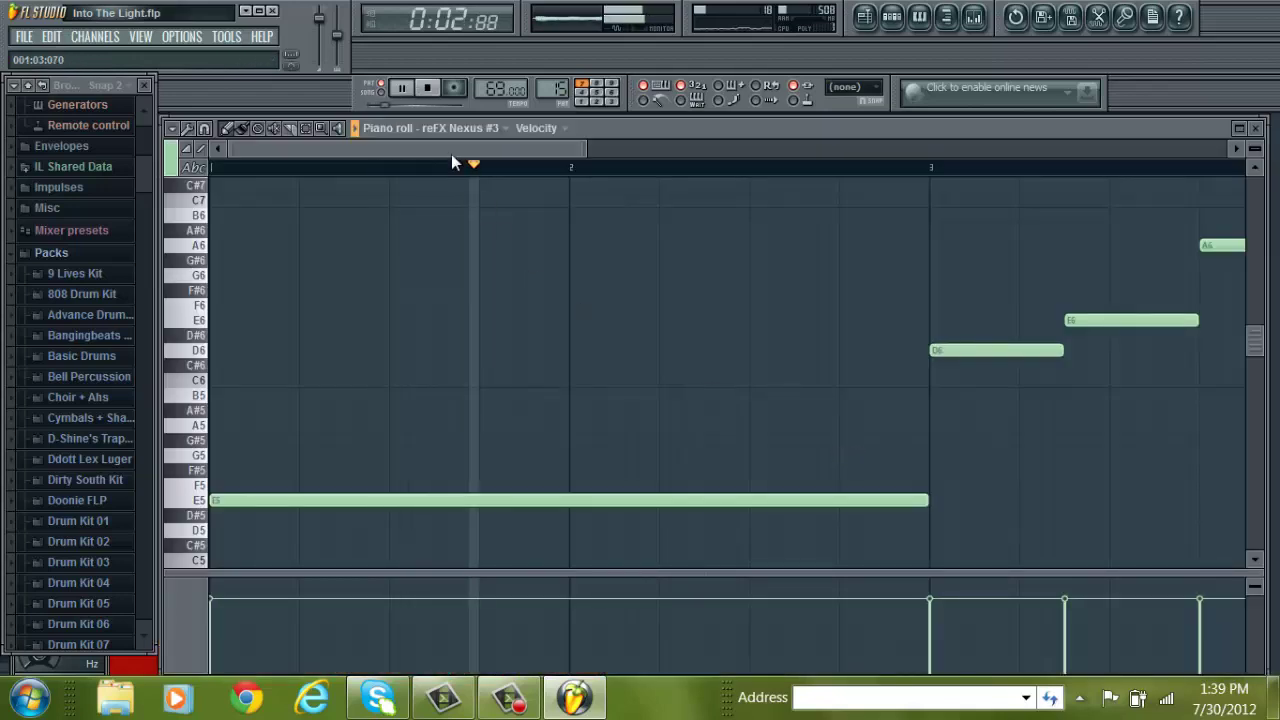
left_click_drag(455, 152, 608, 172)
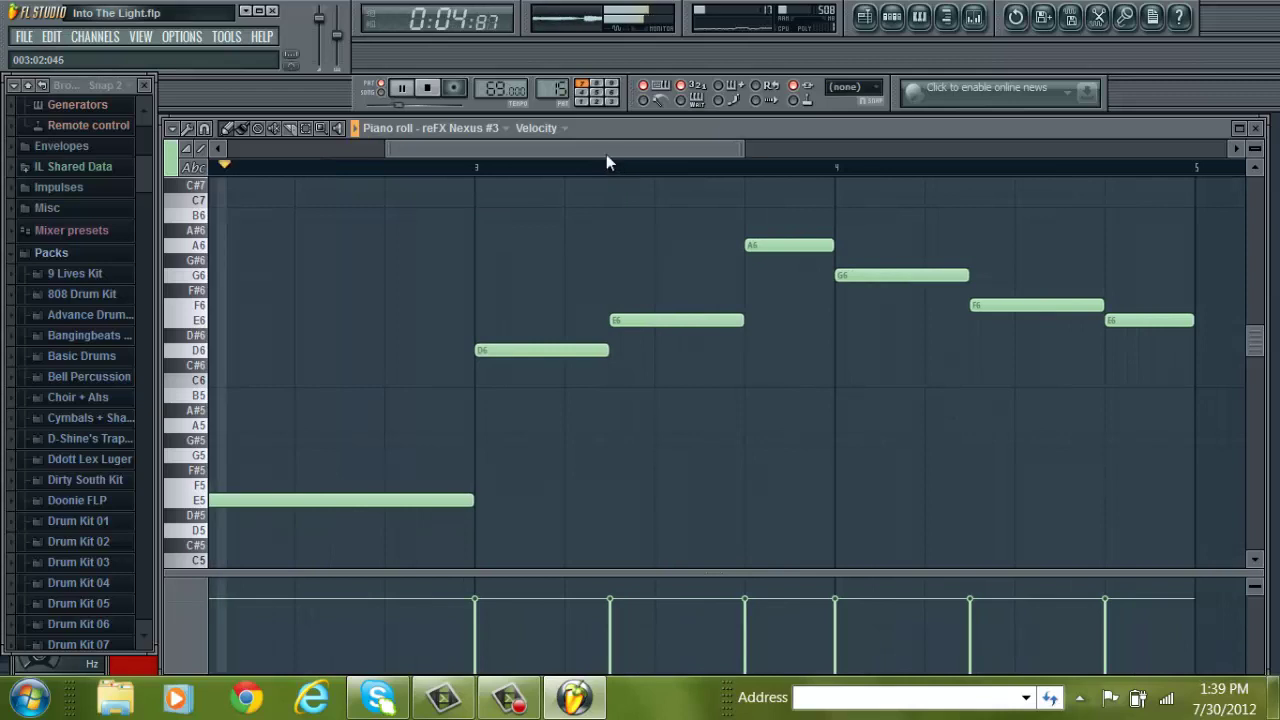
left_click_drag(606, 152, 639, 152)
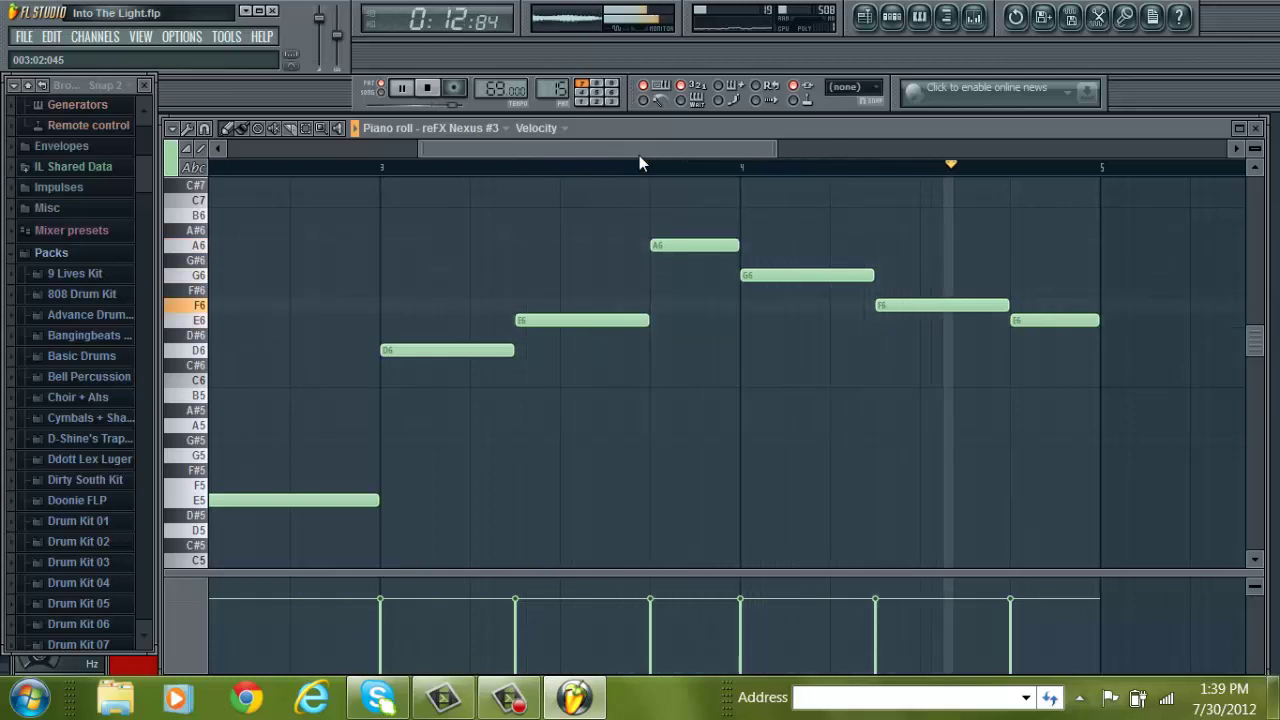
left_click(425, 88)
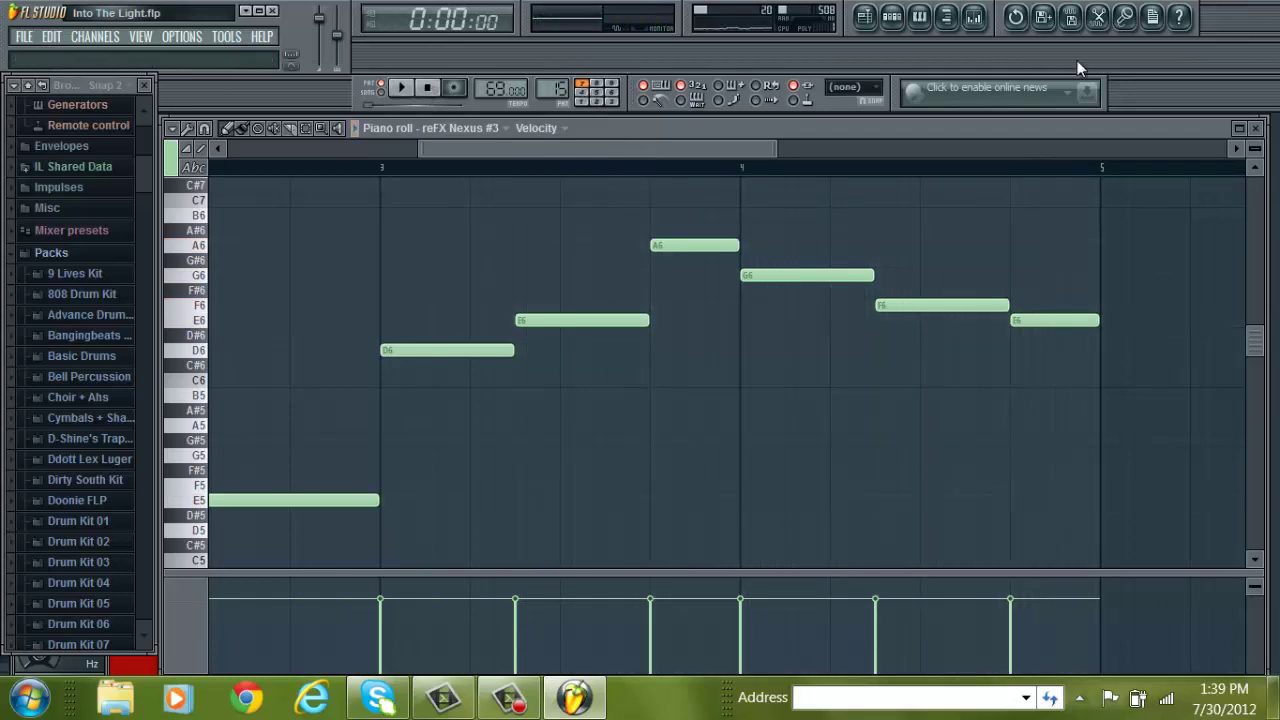
left_click(1254, 130)
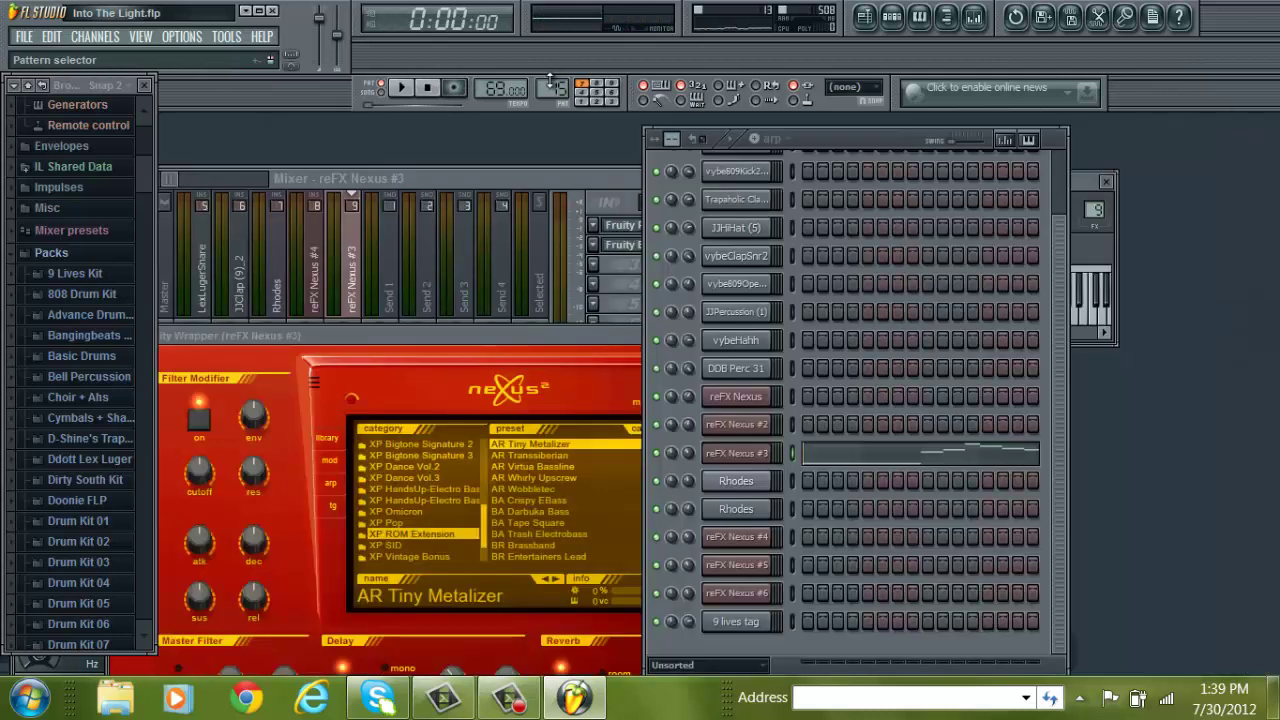
- Move past the rhodes pattern and select the chorus synth pattern
scroll(549, 75, "up", 1)
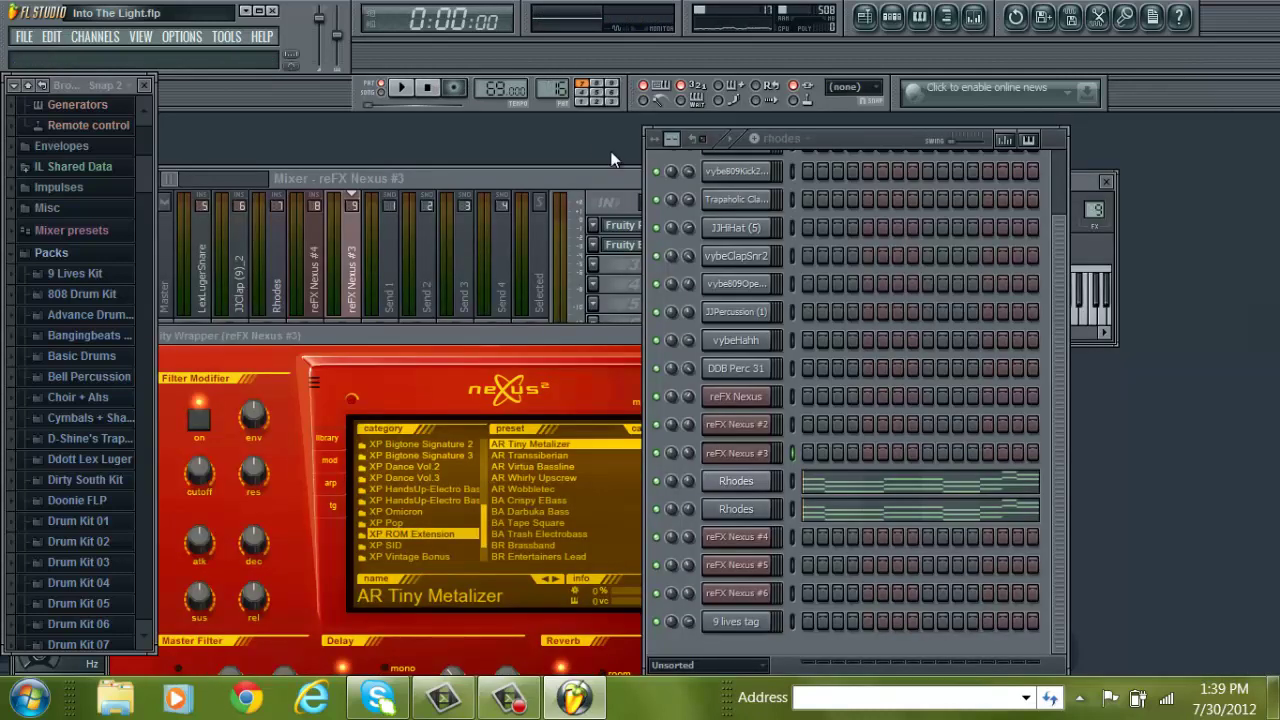
left_click(545, 90)
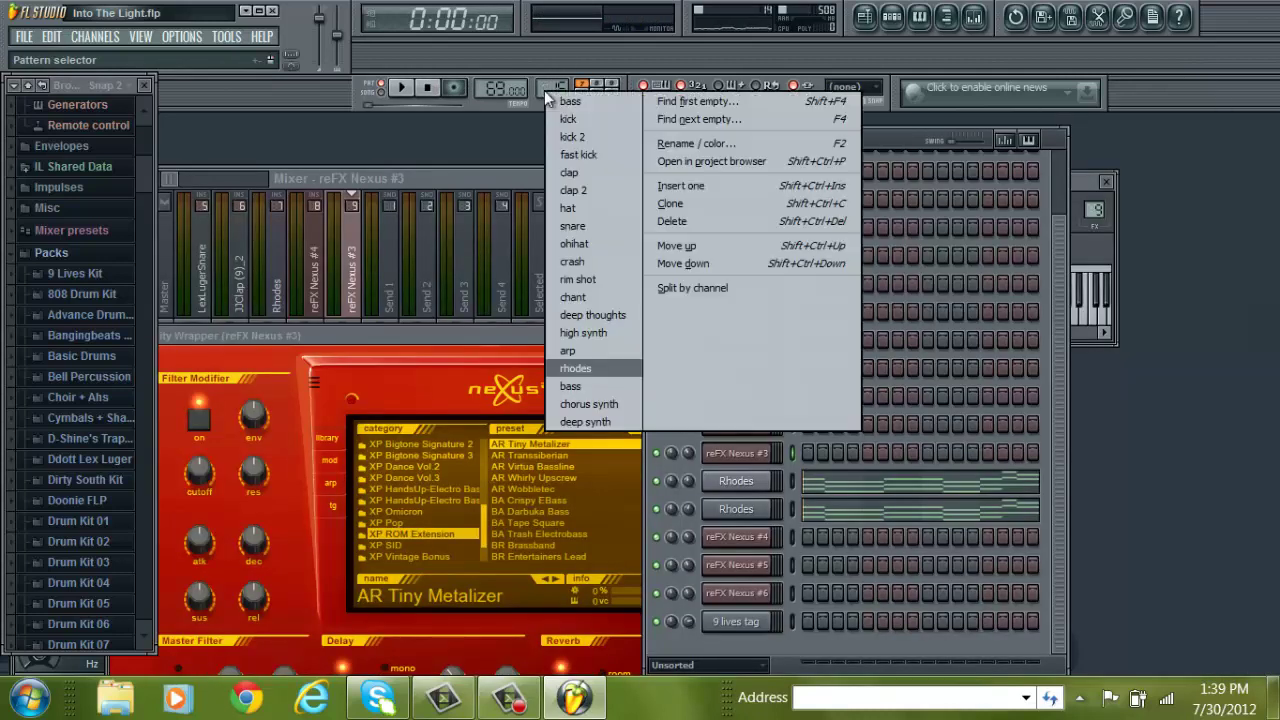
left_click(607, 403)
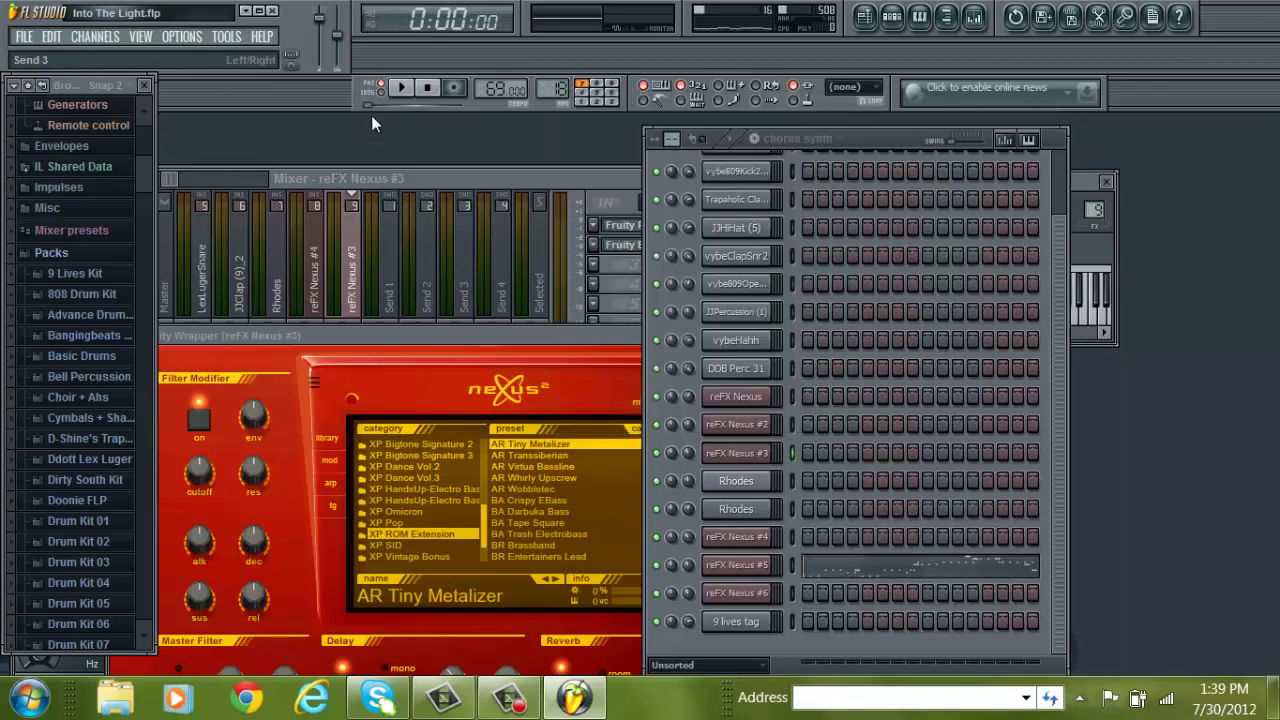
- Examine the chorus synth notes of reFX Nexus #5 in the piano roll, play the pattern through, stop it and close the piano roll
left_click(835, 572)
left_click(465, 166)
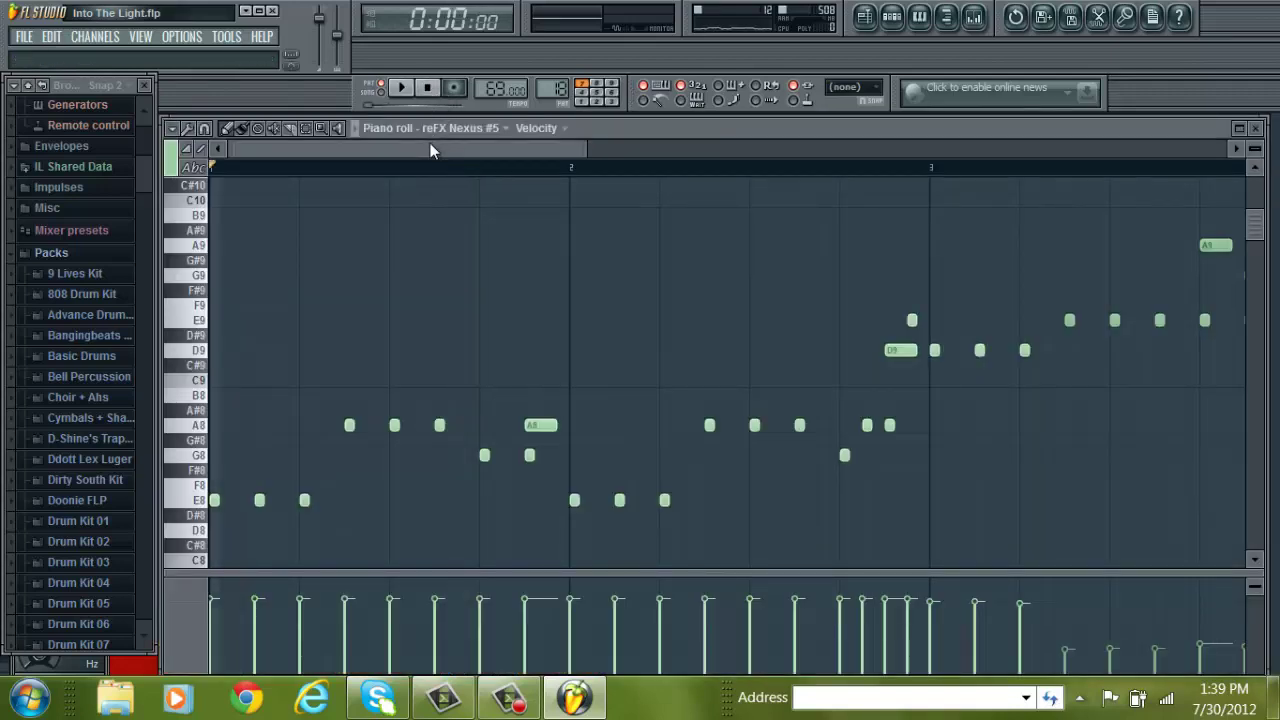
left_click_drag(431, 146, 298, 166)
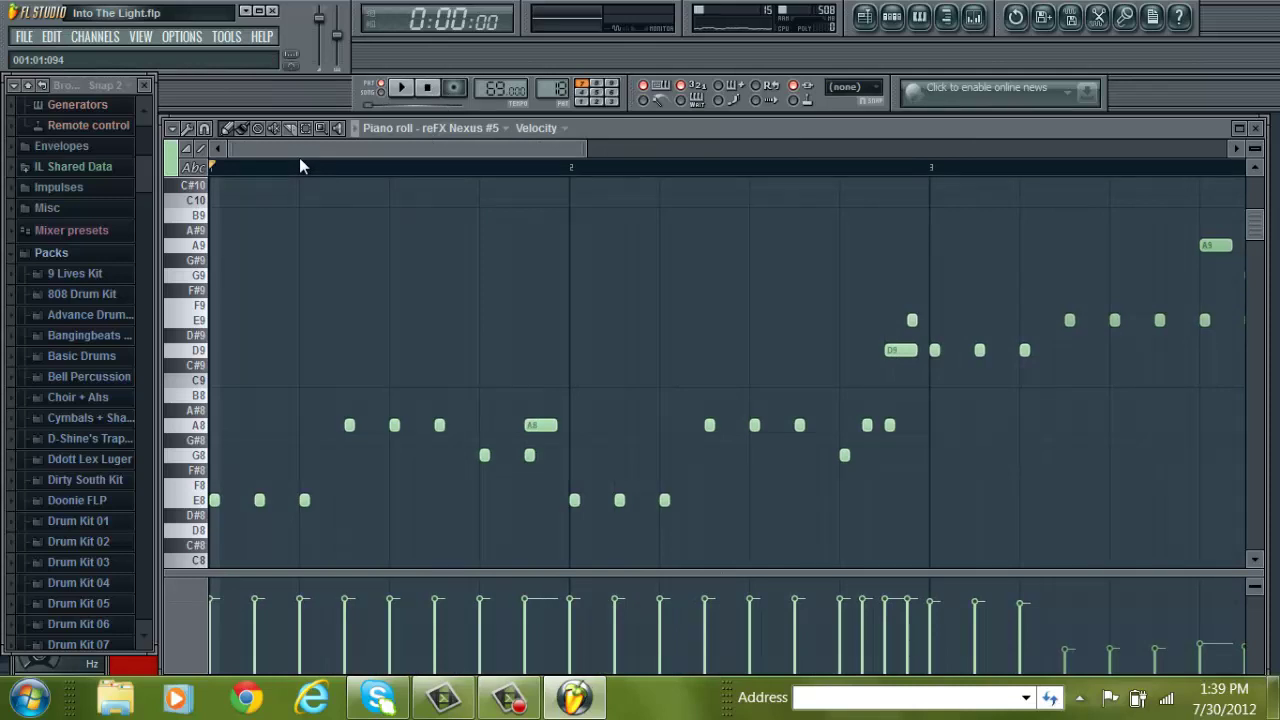
left_click(403, 88)
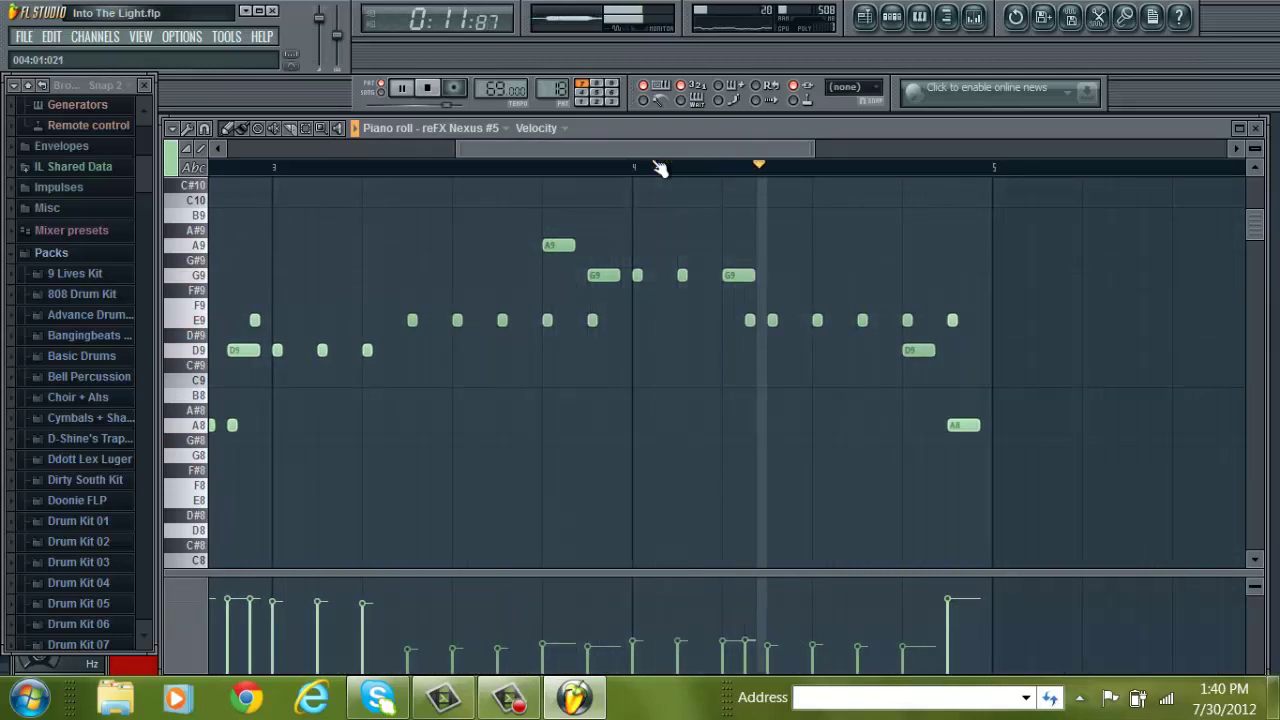
left_click(427, 88)
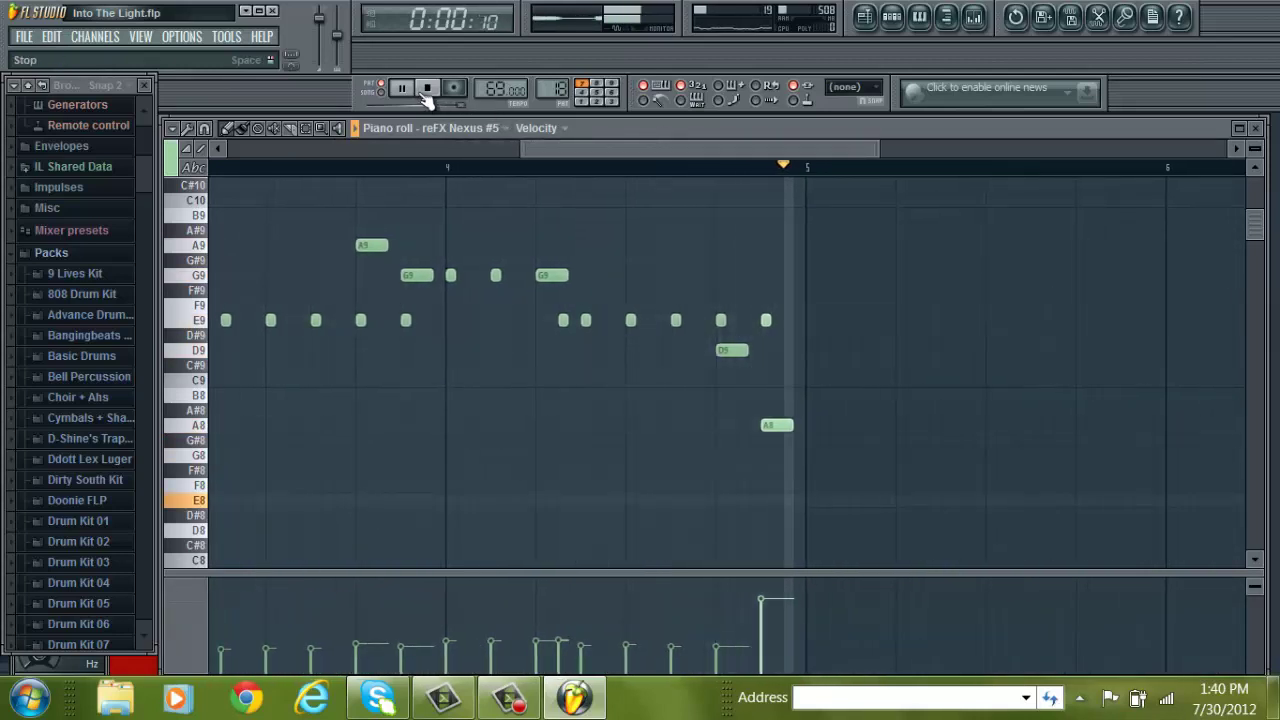
left_click(1255, 128)
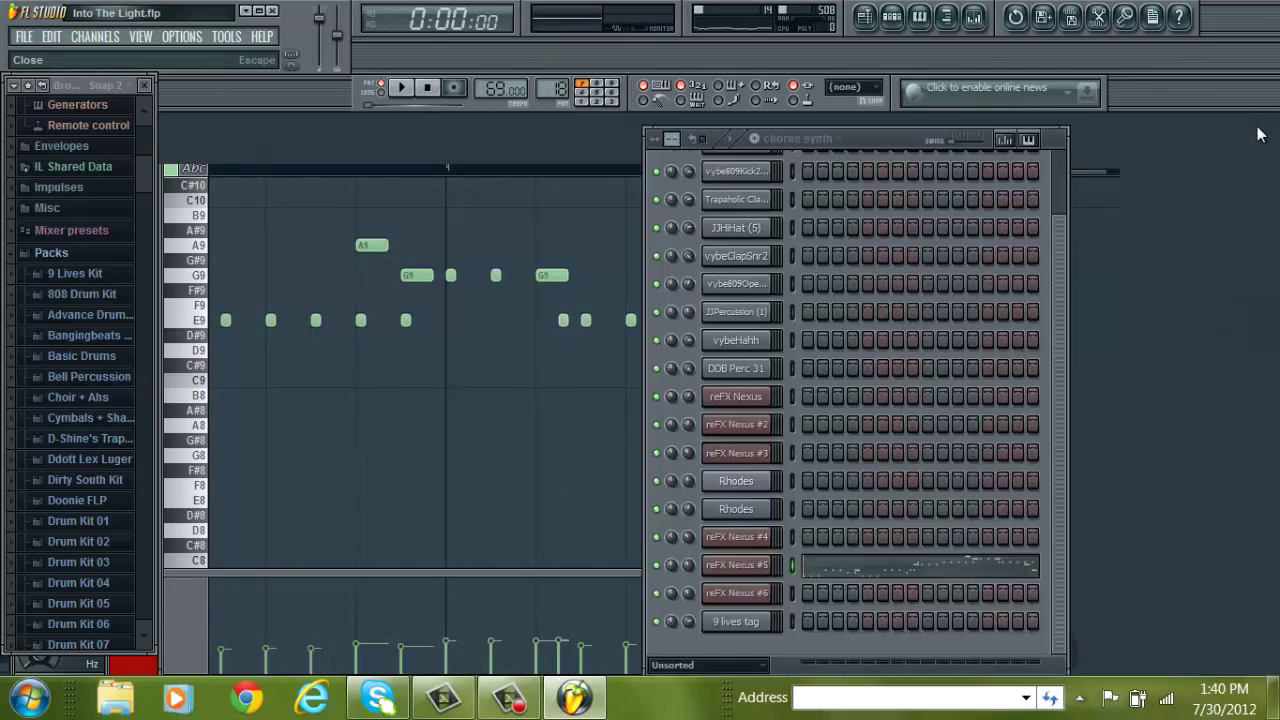
- Select the deep synth pattern and bring the step sequencer in front of the Nexus window
scroll(553, 73, "up", 1)
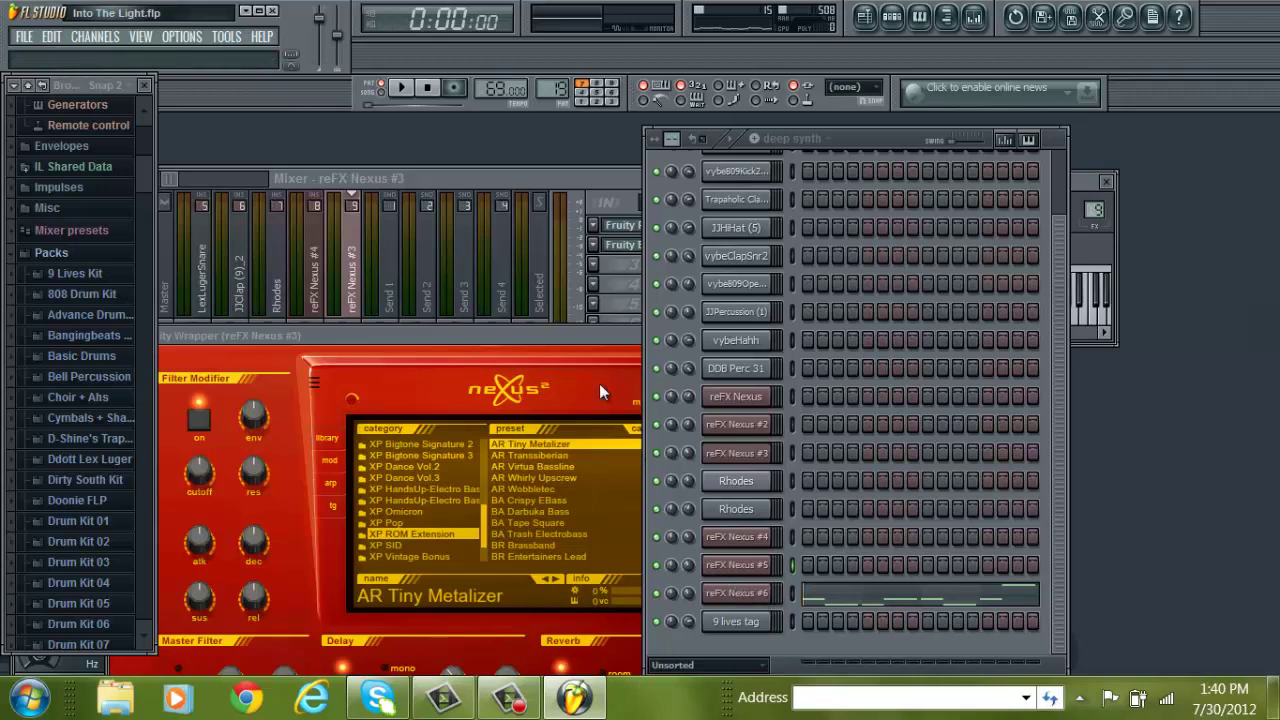
left_click(567, 342)
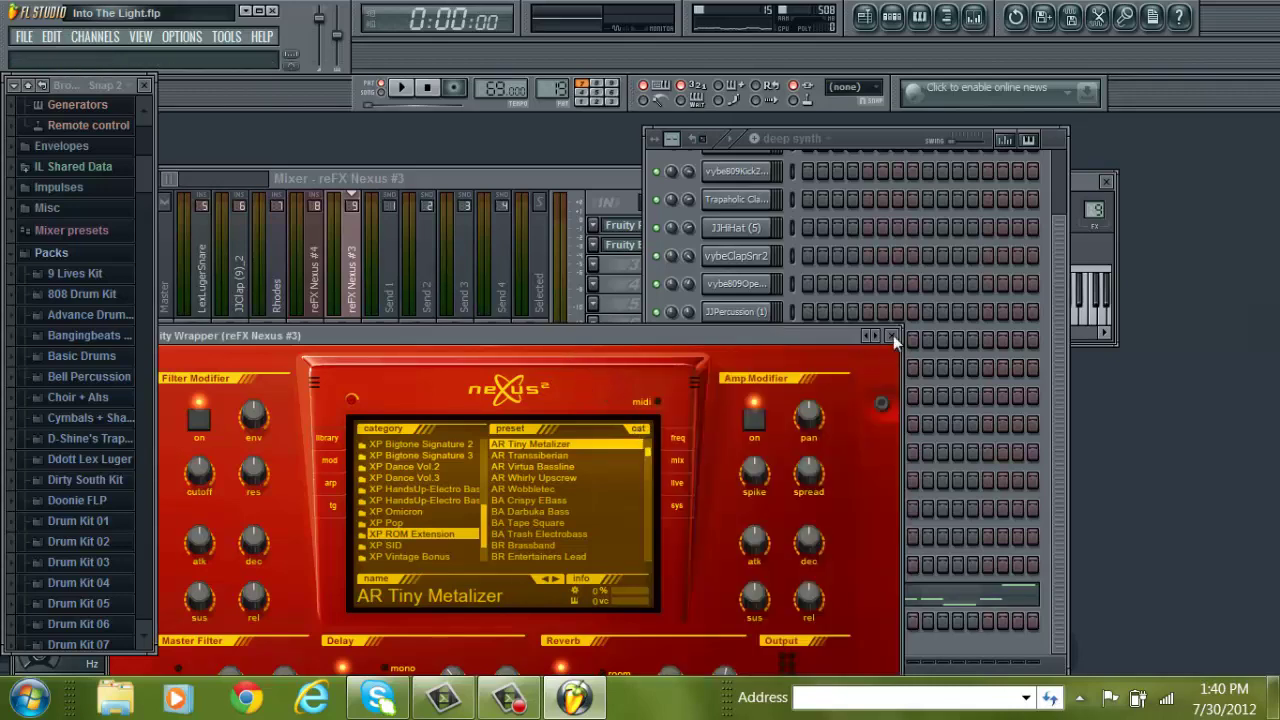
left_click(874, 131)
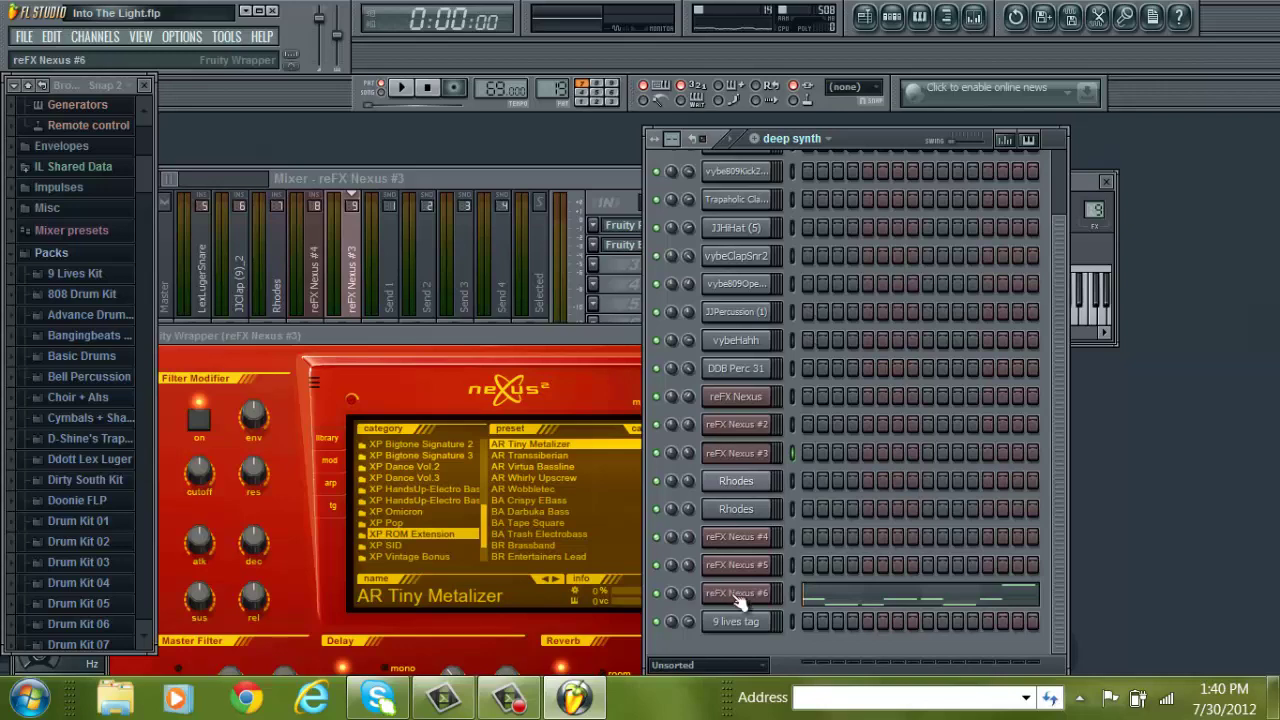
- Play the deep synth pattern while examining its reFX Nexus #6 notes, then close the piano roll and stop playback
left_click(810, 603)
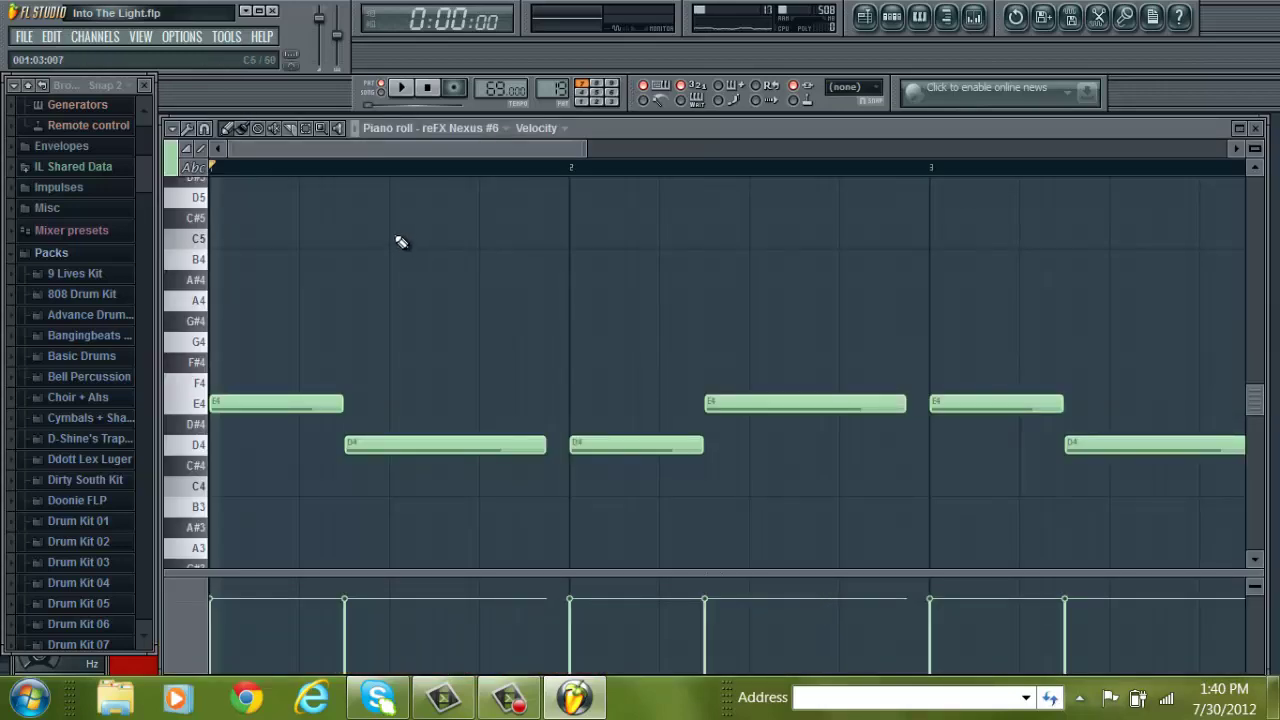
left_click(404, 88)
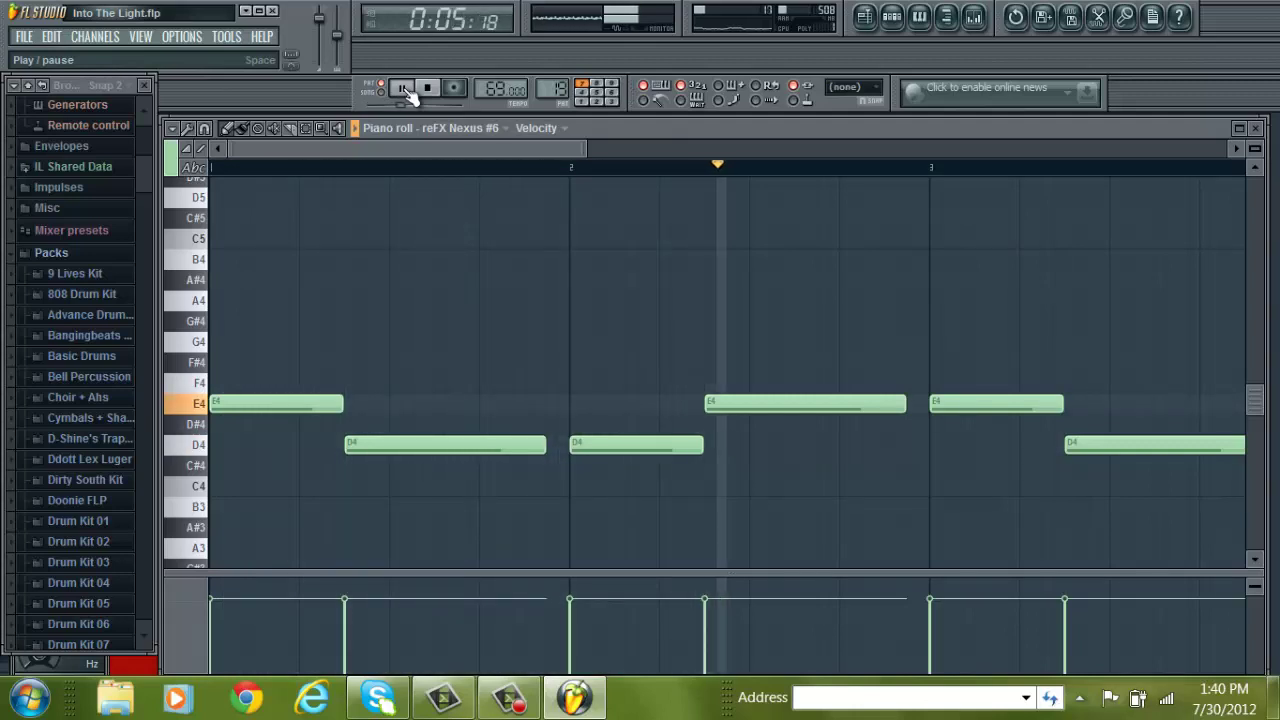
left_click_drag(424, 146, 727, 163)
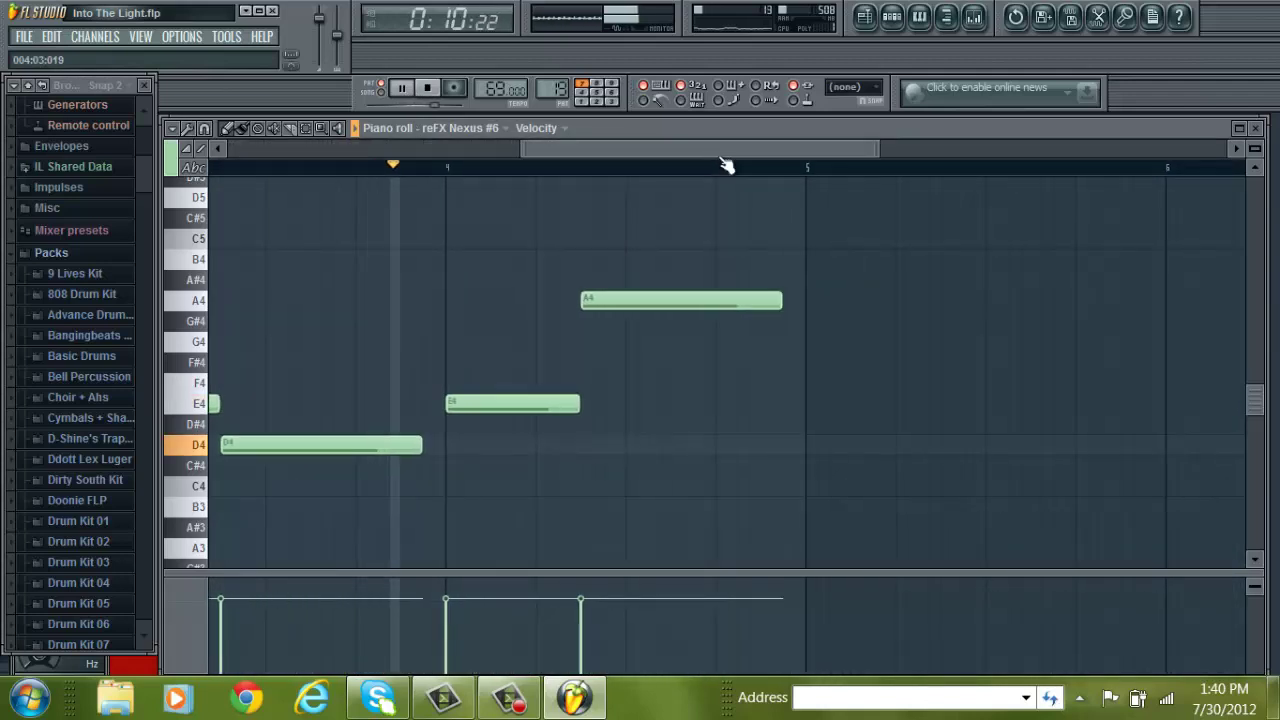
left_click(1258, 131)
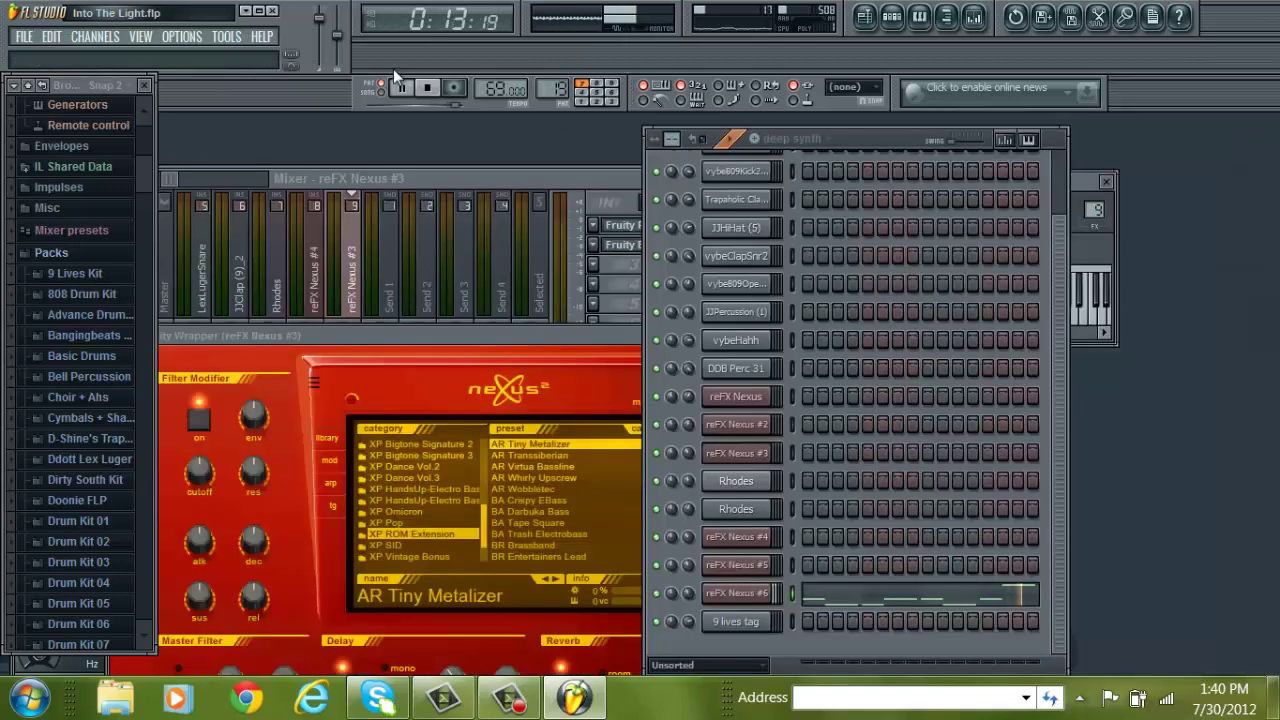
left_click(428, 89)
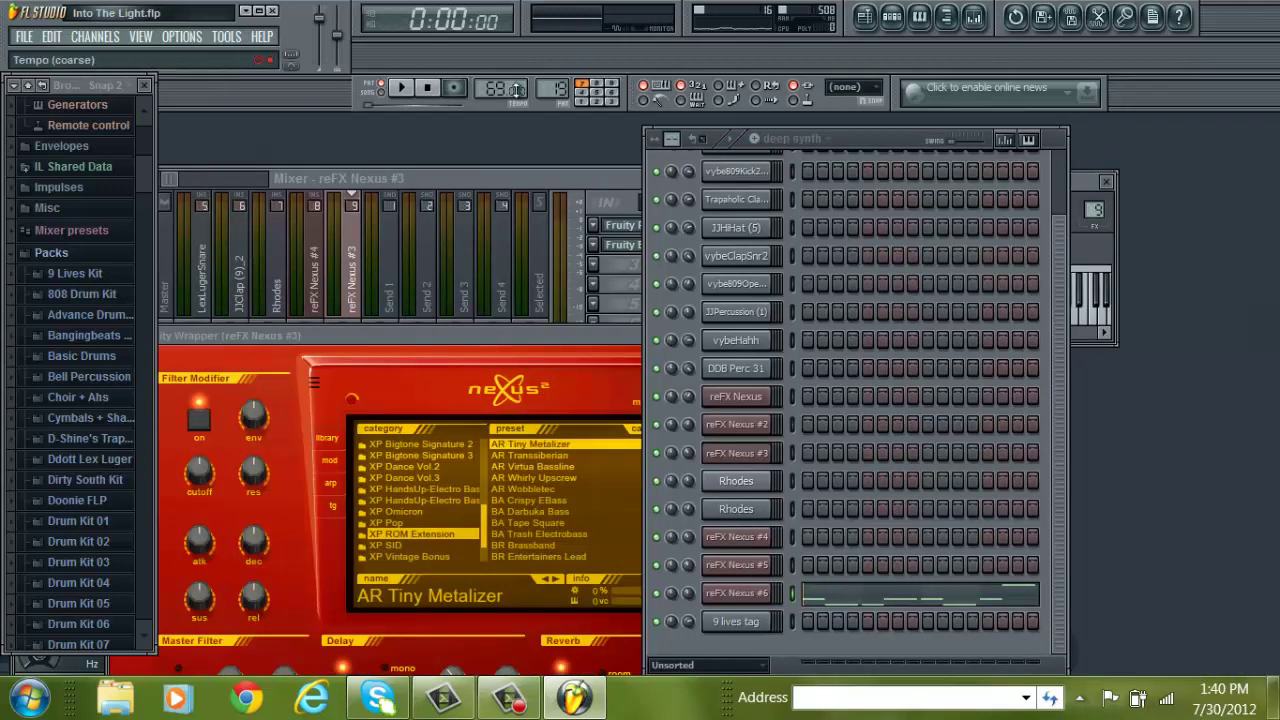
- Switch to the first bass pattern and show the 808 Sub Bass channel in the step sequencer
left_click(560, 88)
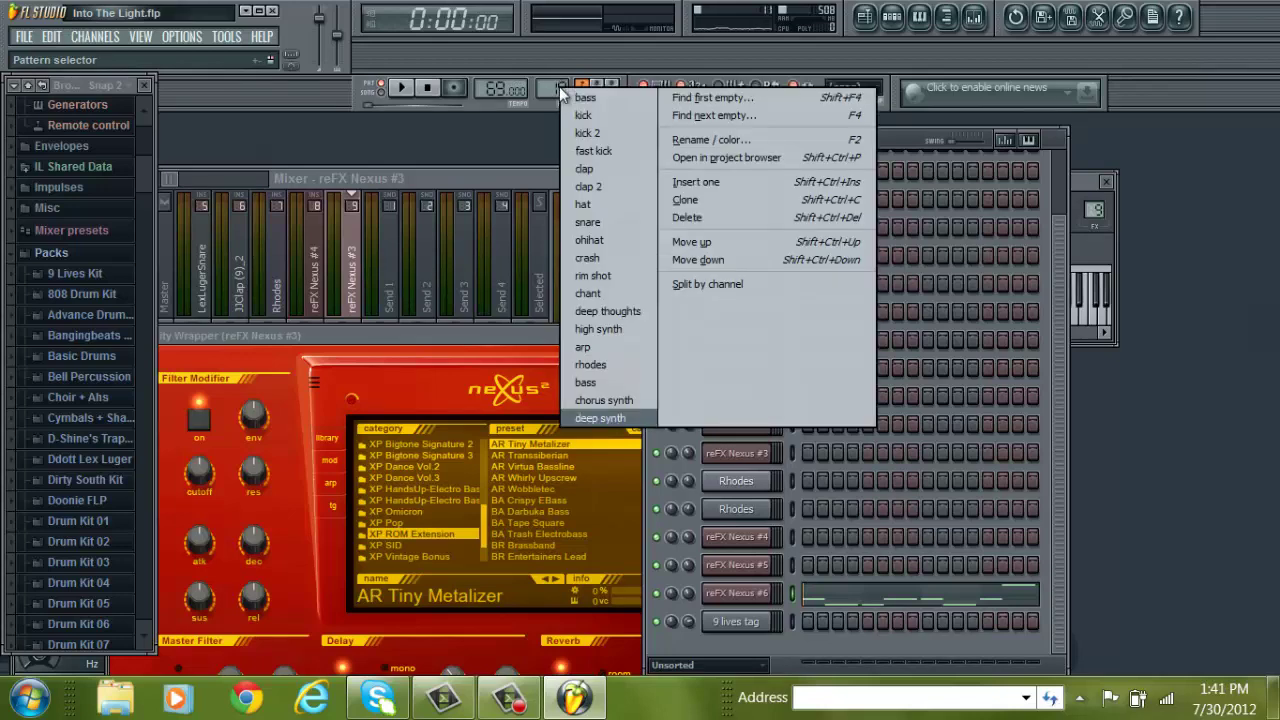
left_click(507, 67)
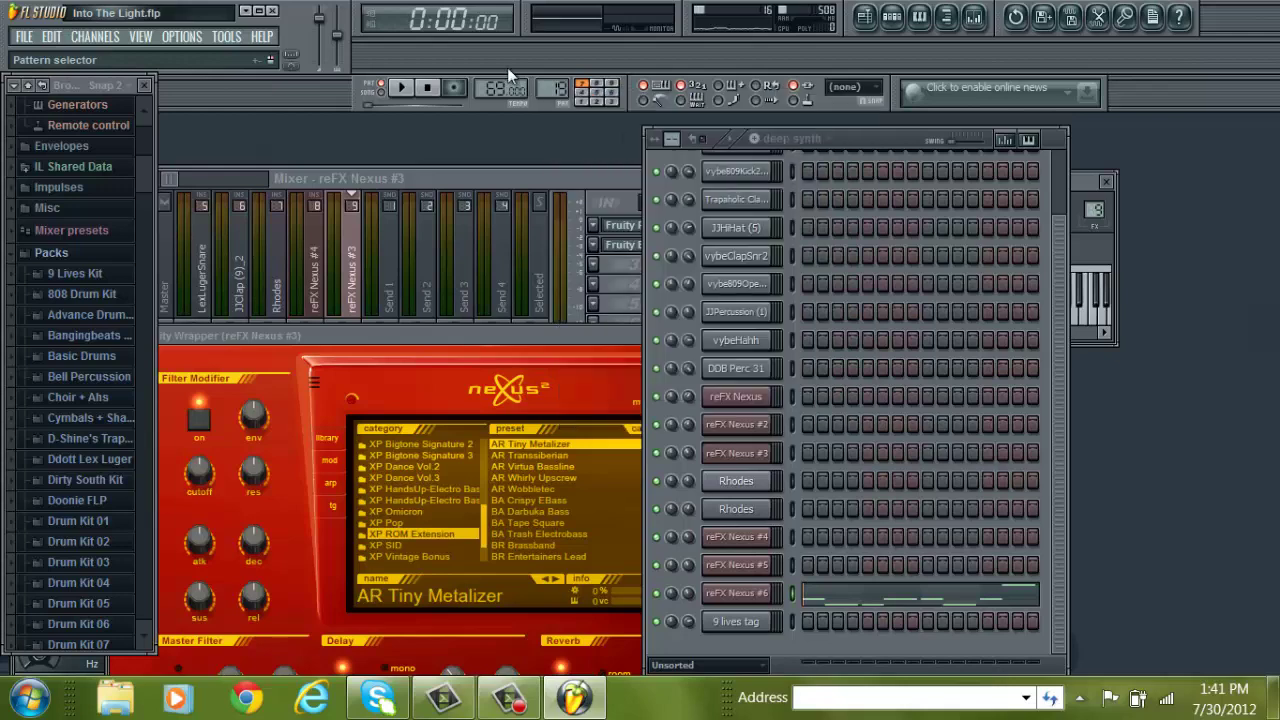
left_click_drag(556, 88, 582, 276)
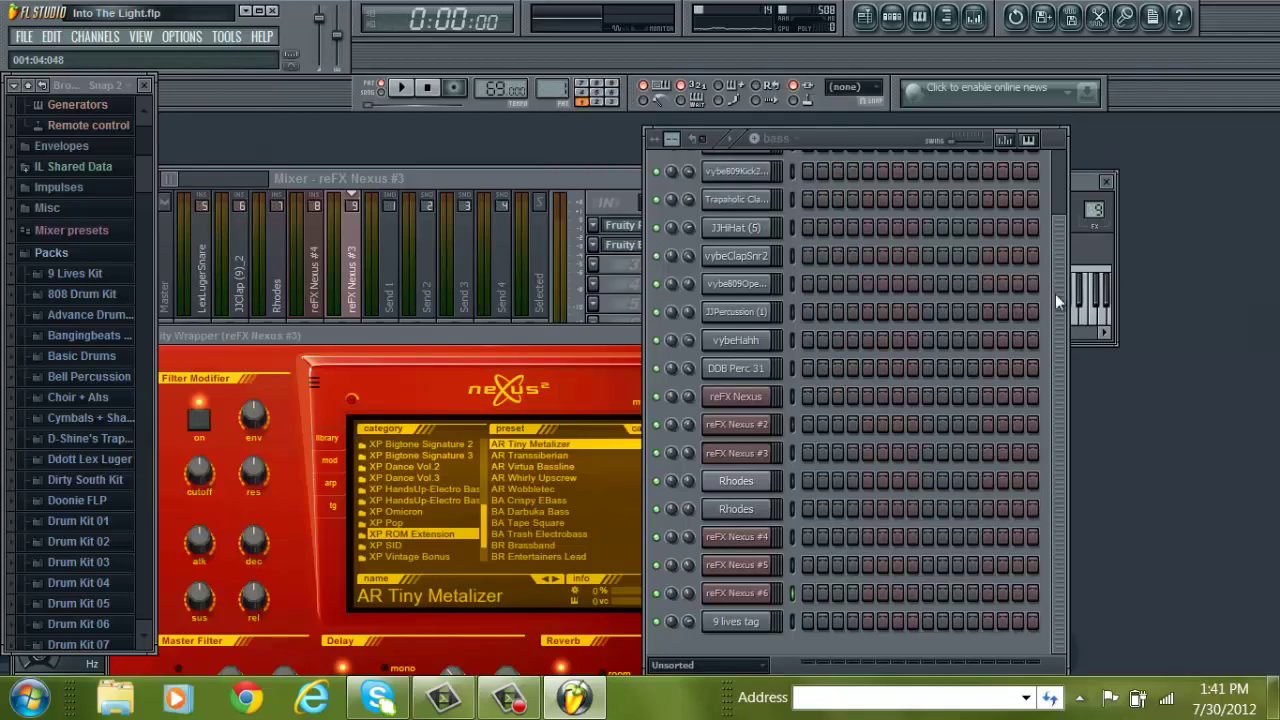
left_click_drag(1057, 298, 1077, 163)
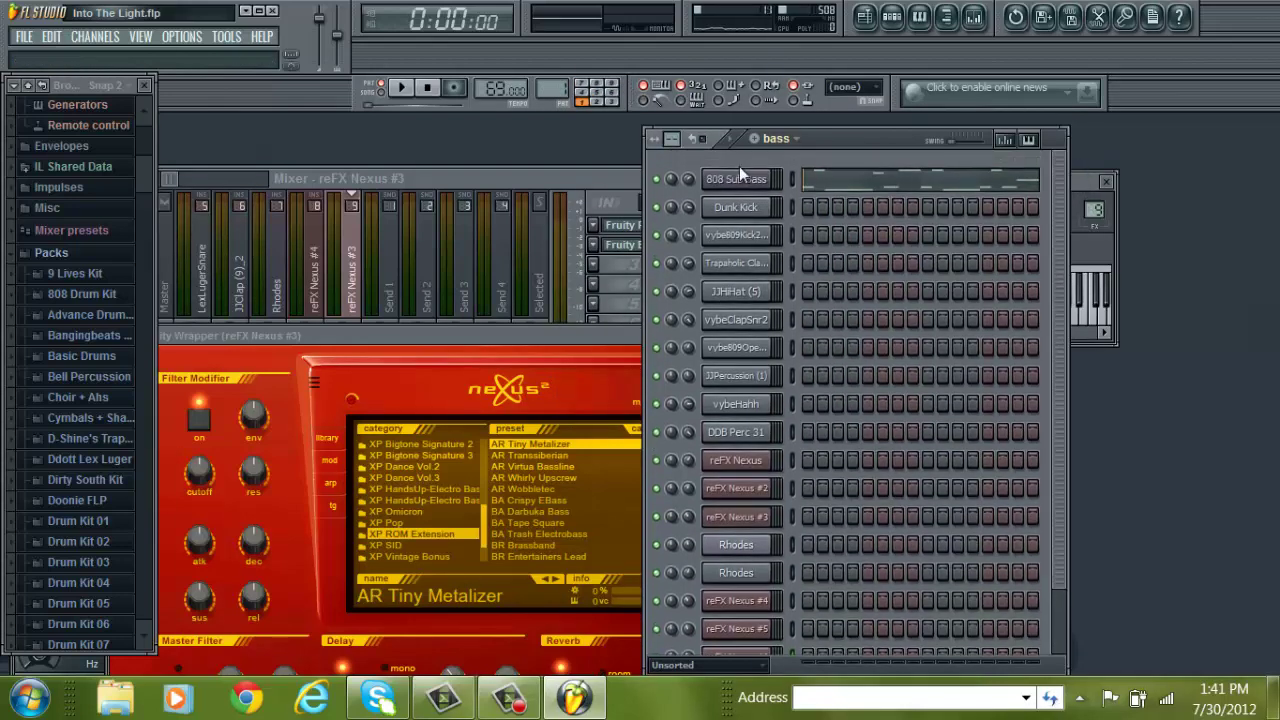
- Play the bass pattern while examining its 808 Sub Bass notes through to the end, stop playback and close the piano roll
left_click(404, 89)
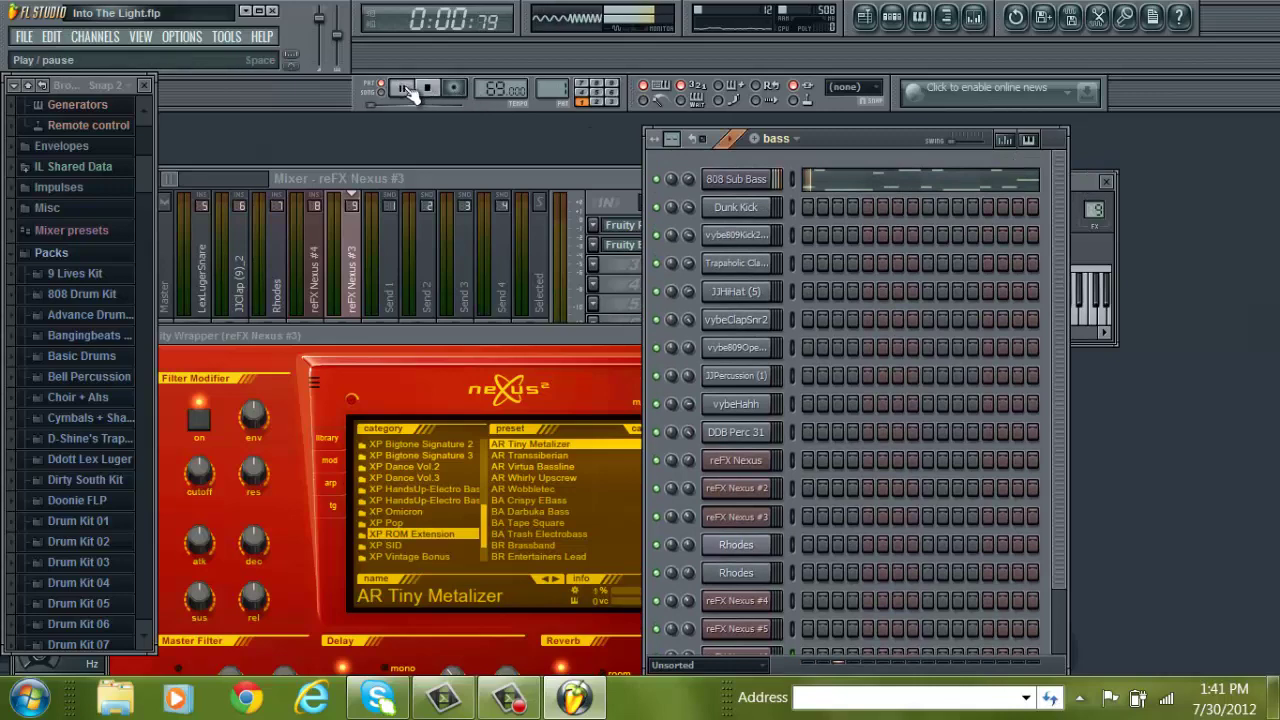
left_click(838, 182)
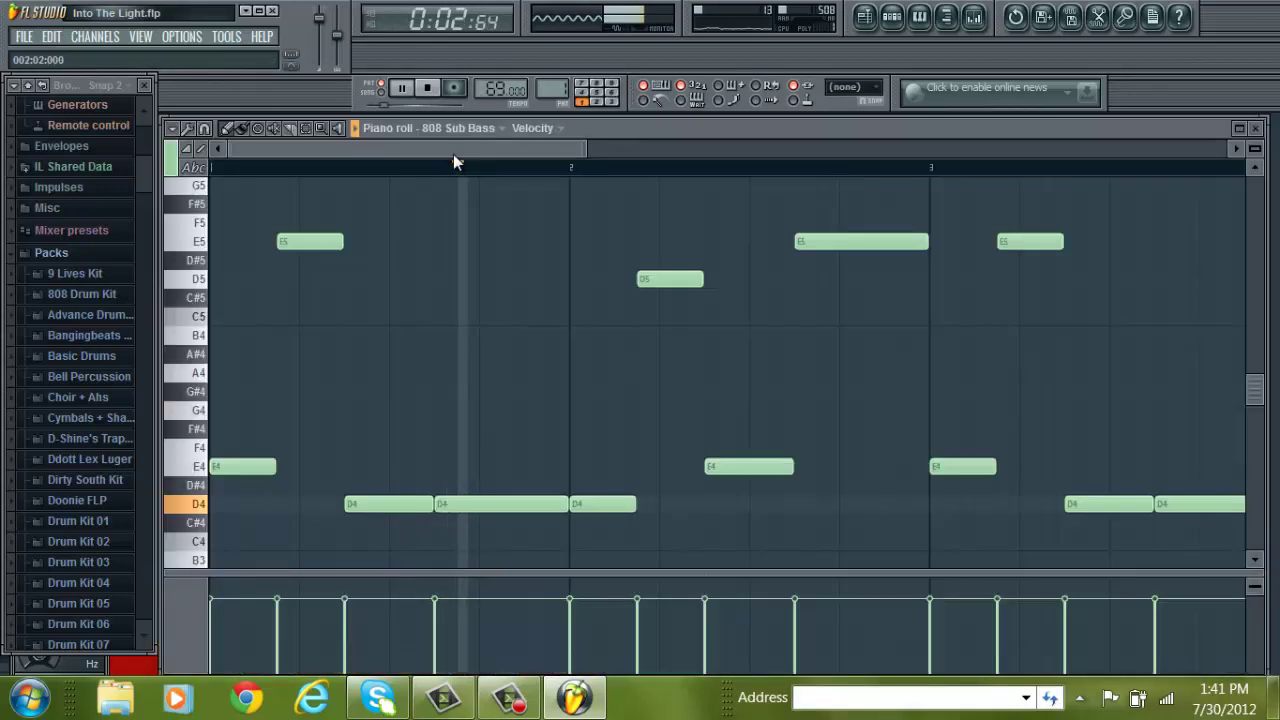
left_click_drag(487, 152, 545, 155)
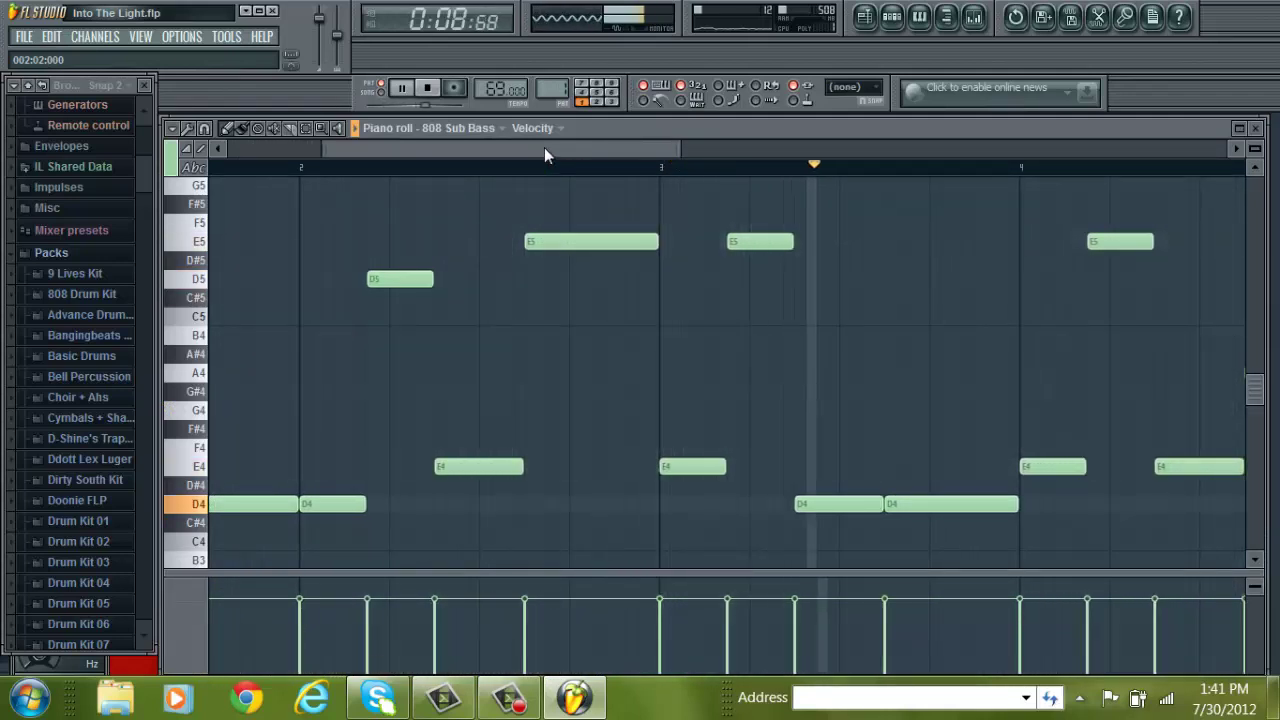
left_click_drag(544, 147, 806, 157)
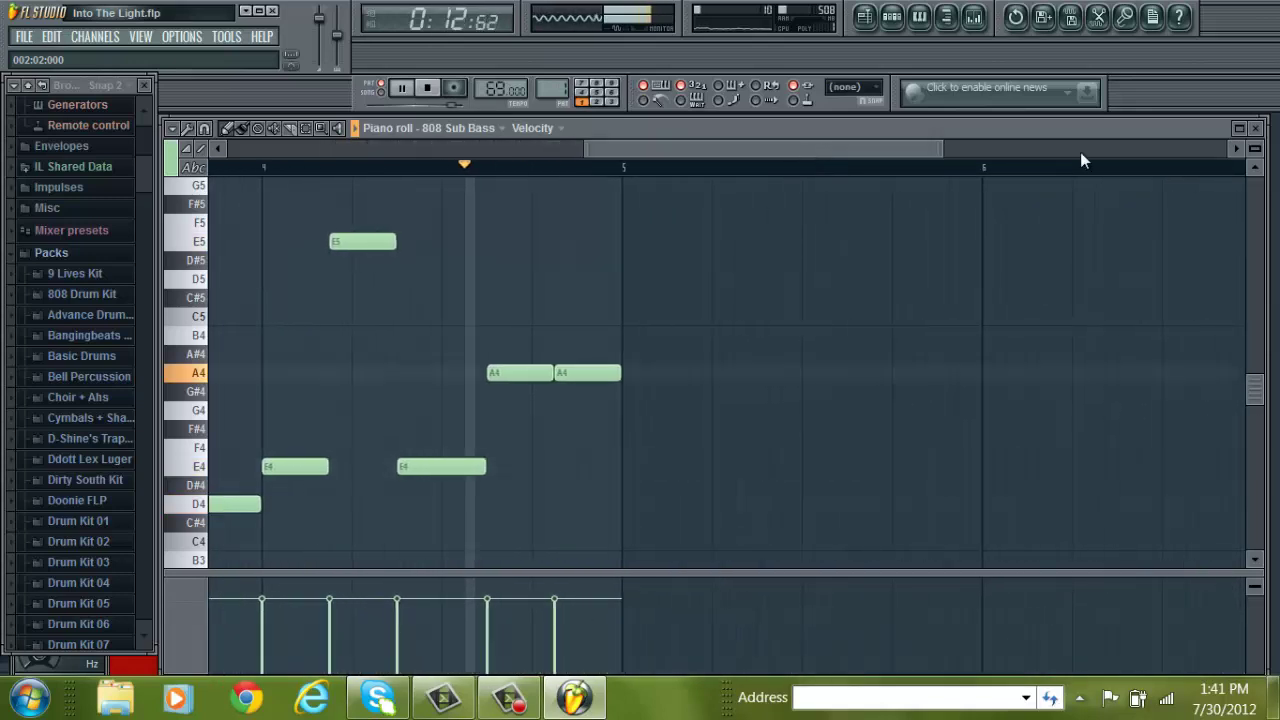
key("space")
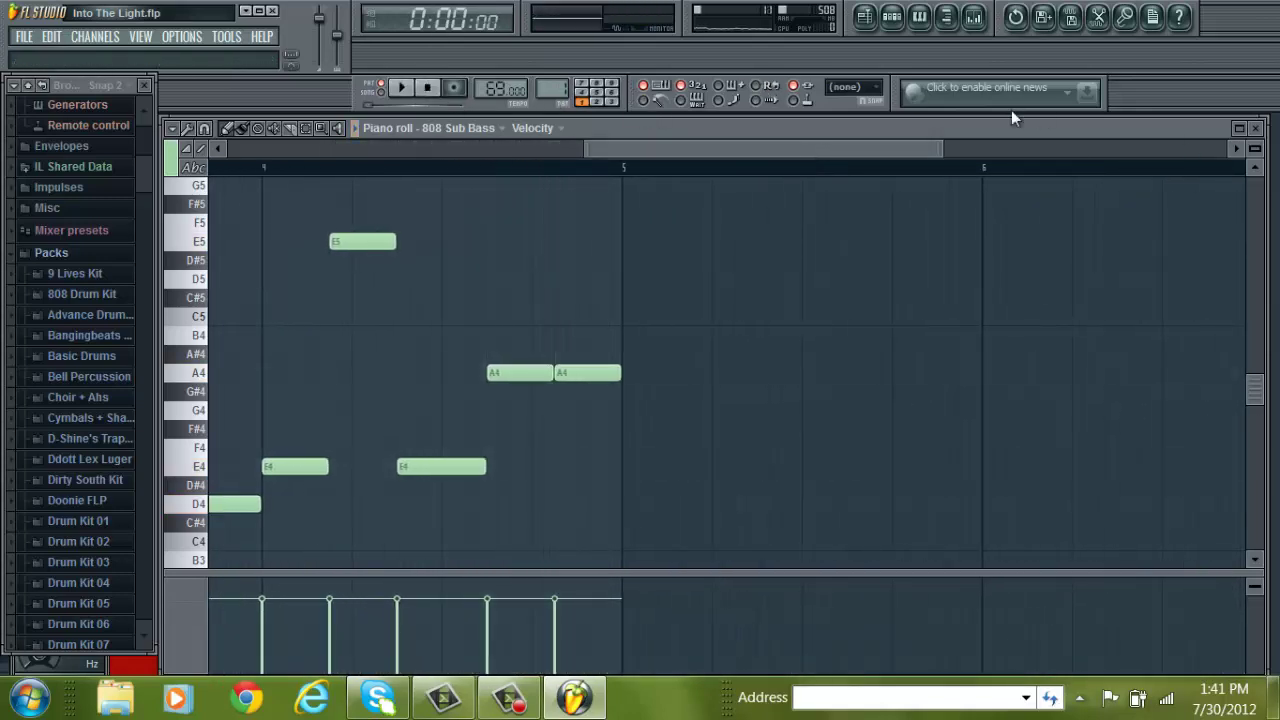
left_click(1244, 129)
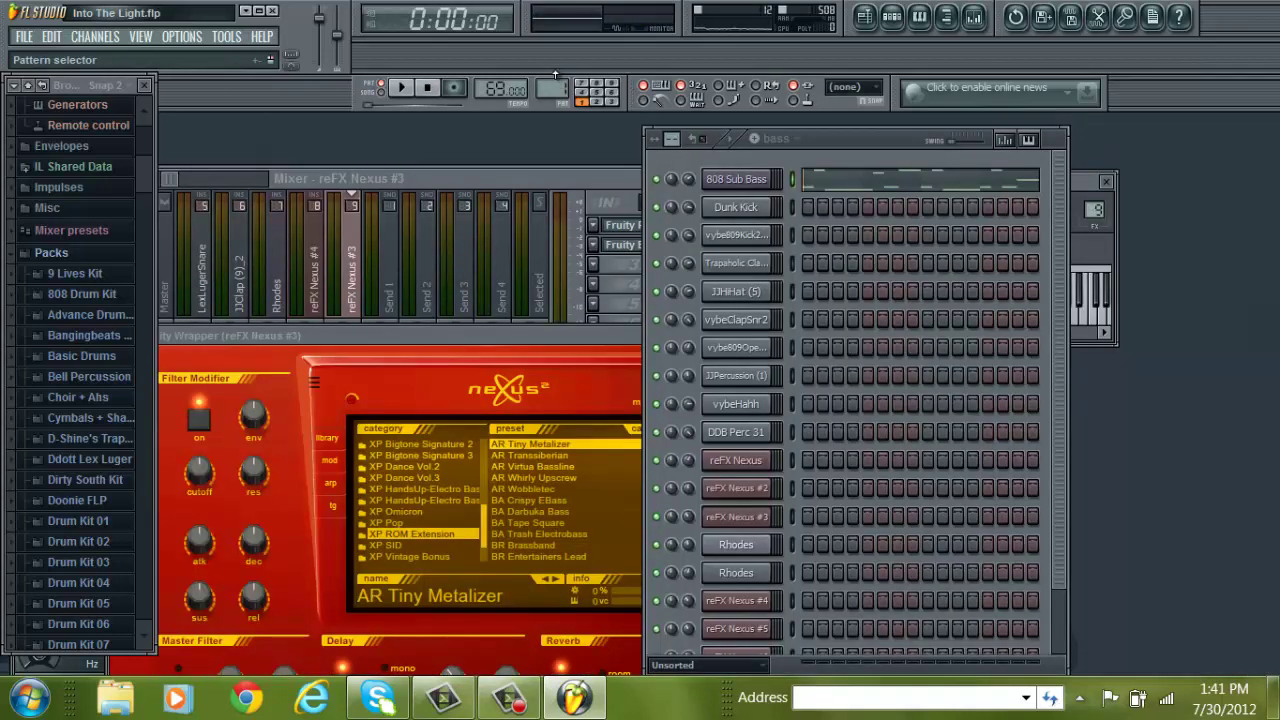
- Switch to the kick pattern, play its Dunk Kick and vybe809Kick2 steps twice and stop playback
scroll(555, 75, "down", 1)
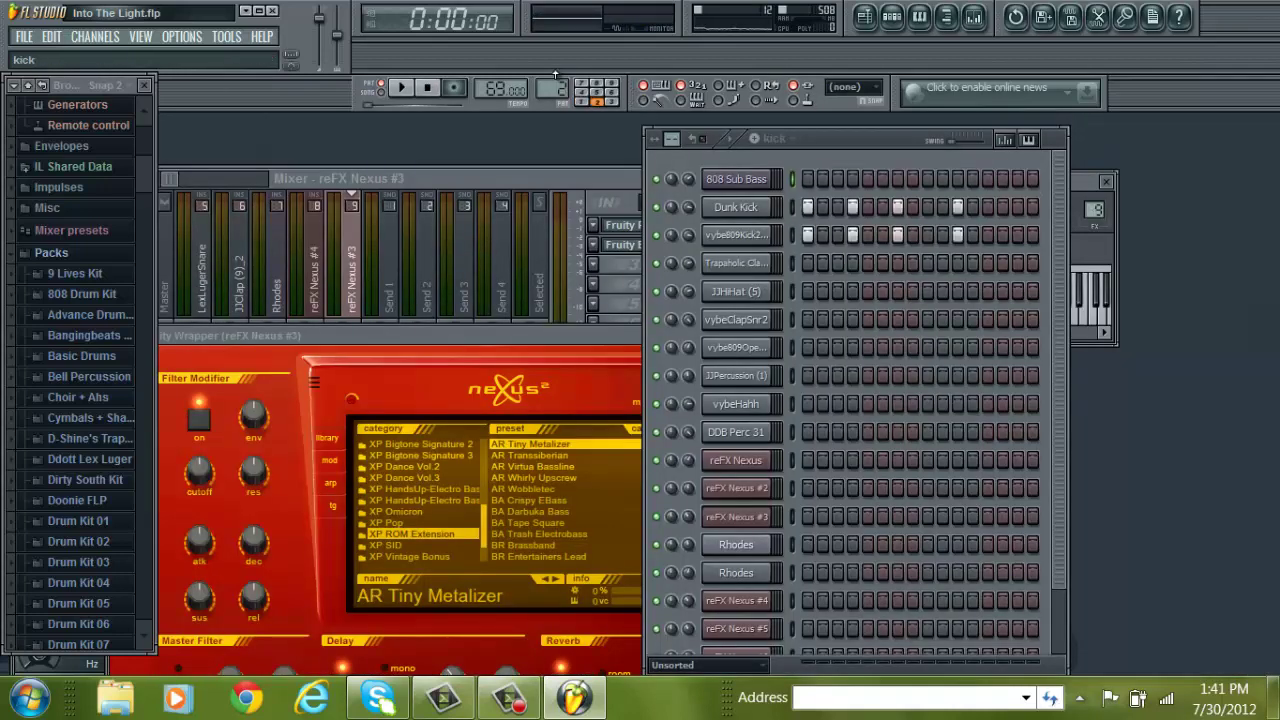
left_click(403, 89)
left_click(429, 90)
left_click(403, 89)
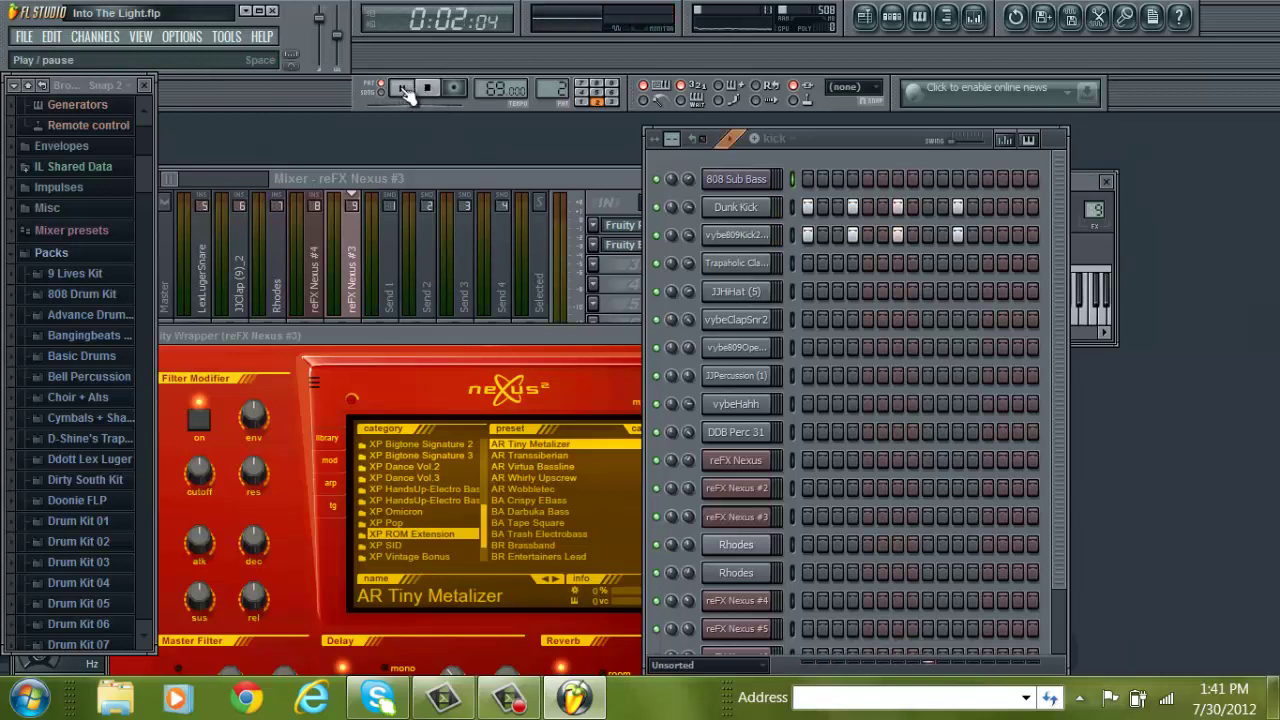
left_click(428, 89)
- Switch to the kick 2 pattern, play it and stop playback
scroll(556, 88, "up", 1)
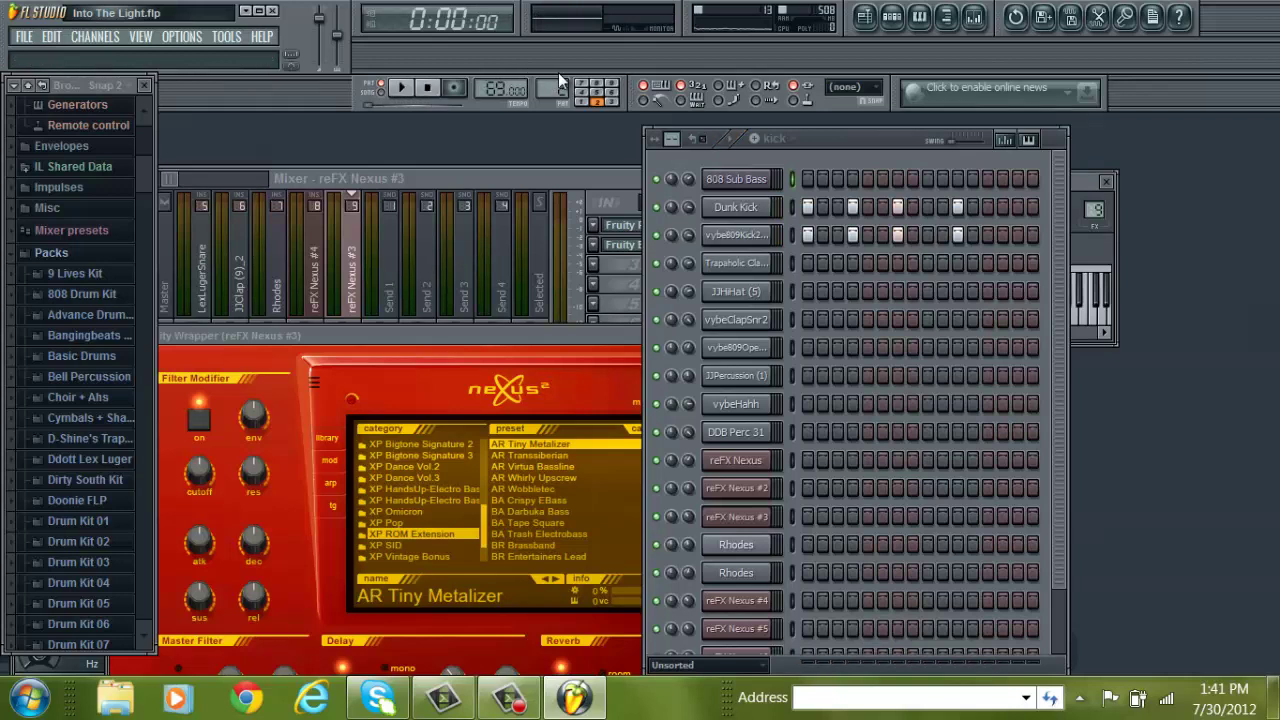
left_click(403, 88)
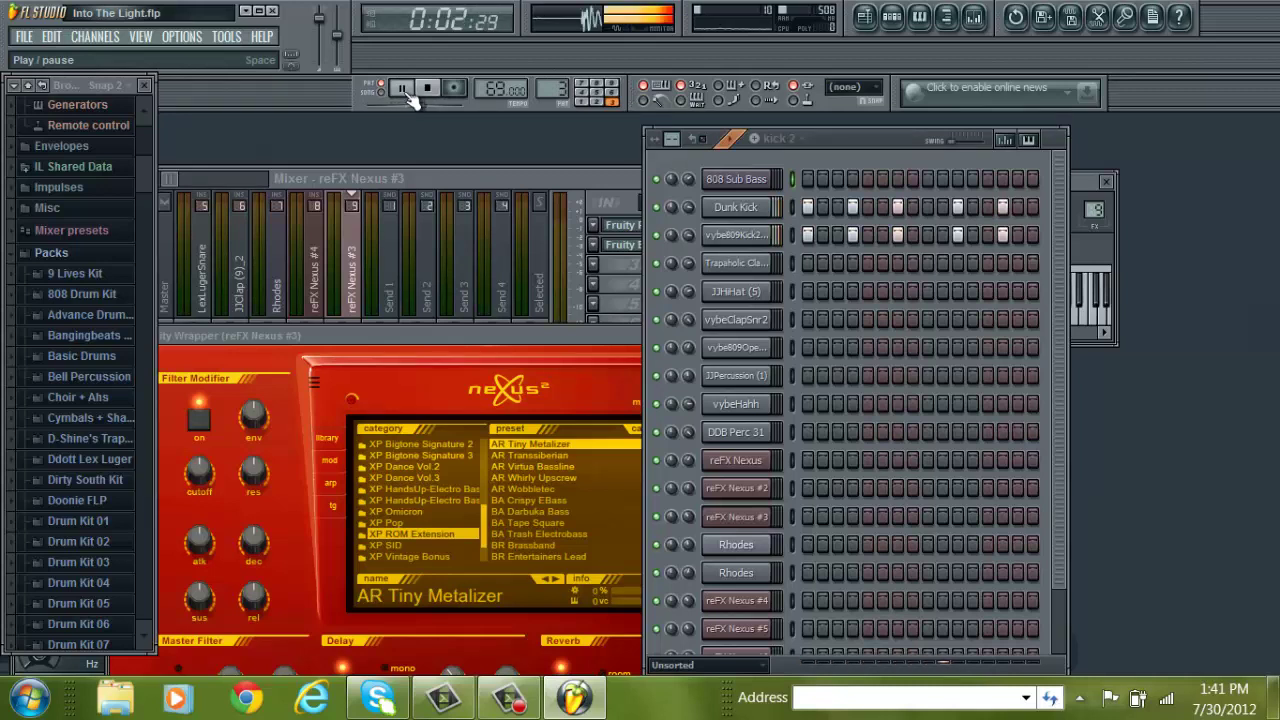
left_click(406, 90)
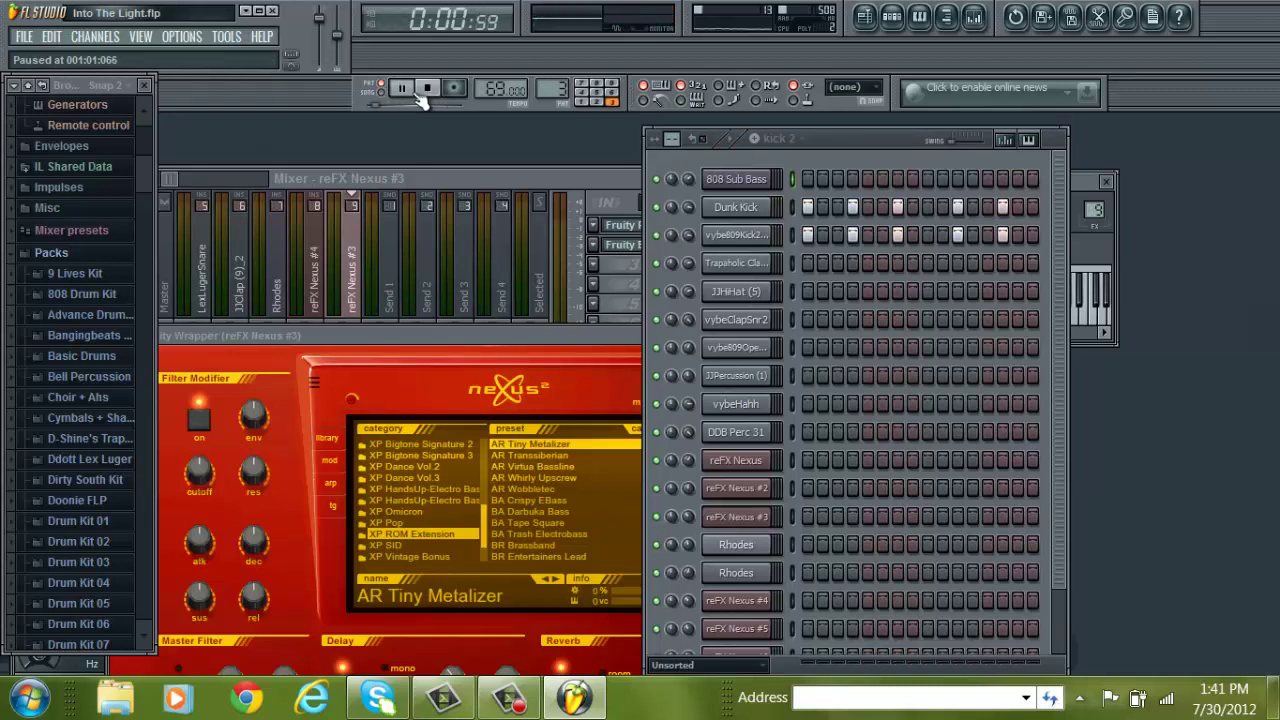
left_click(427, 88)
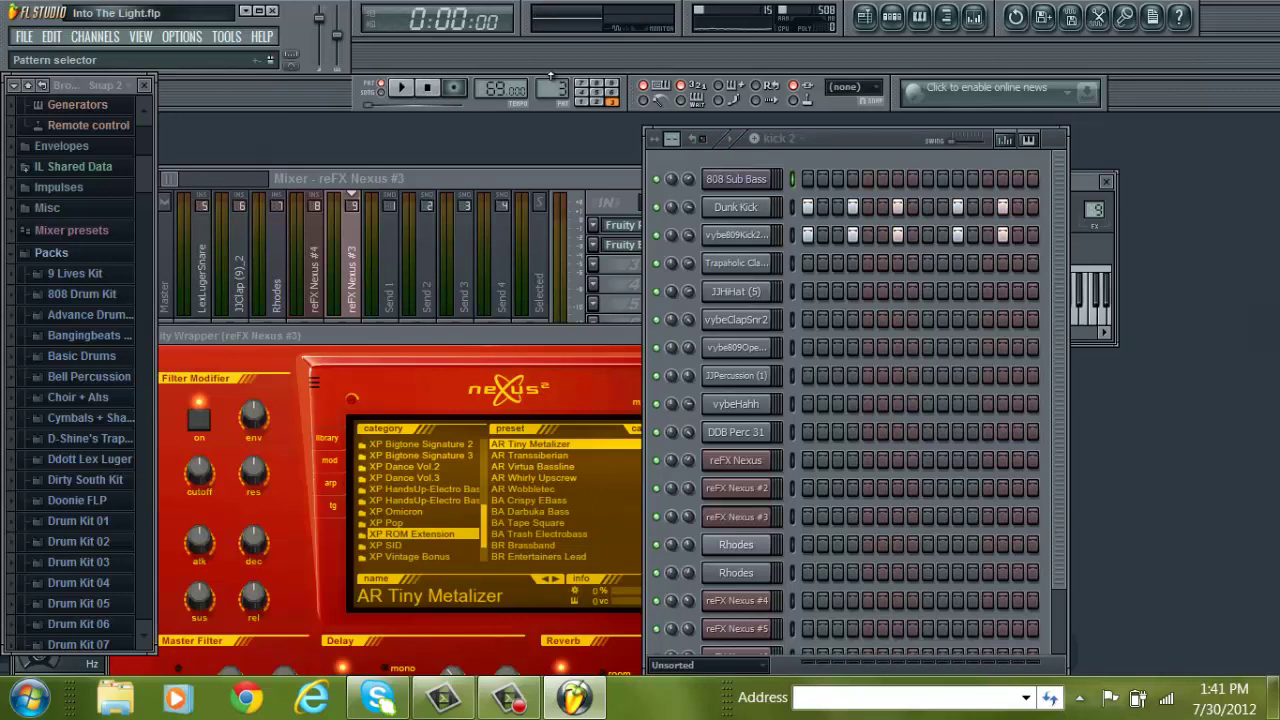
- Reselect Speakers (Realtek High Definition Audio) as the output device in the audio settings, close them and replay the kick 2 pattern
left_click(187, 38)
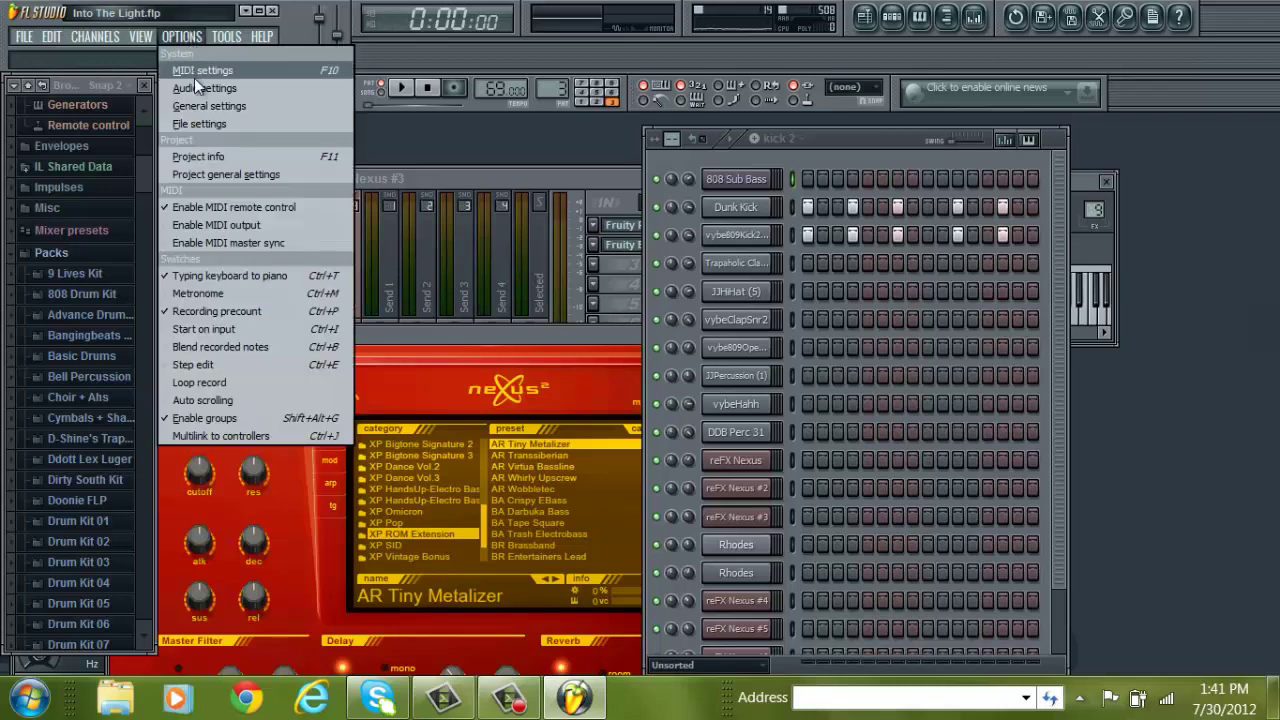
left_click(195, 87)
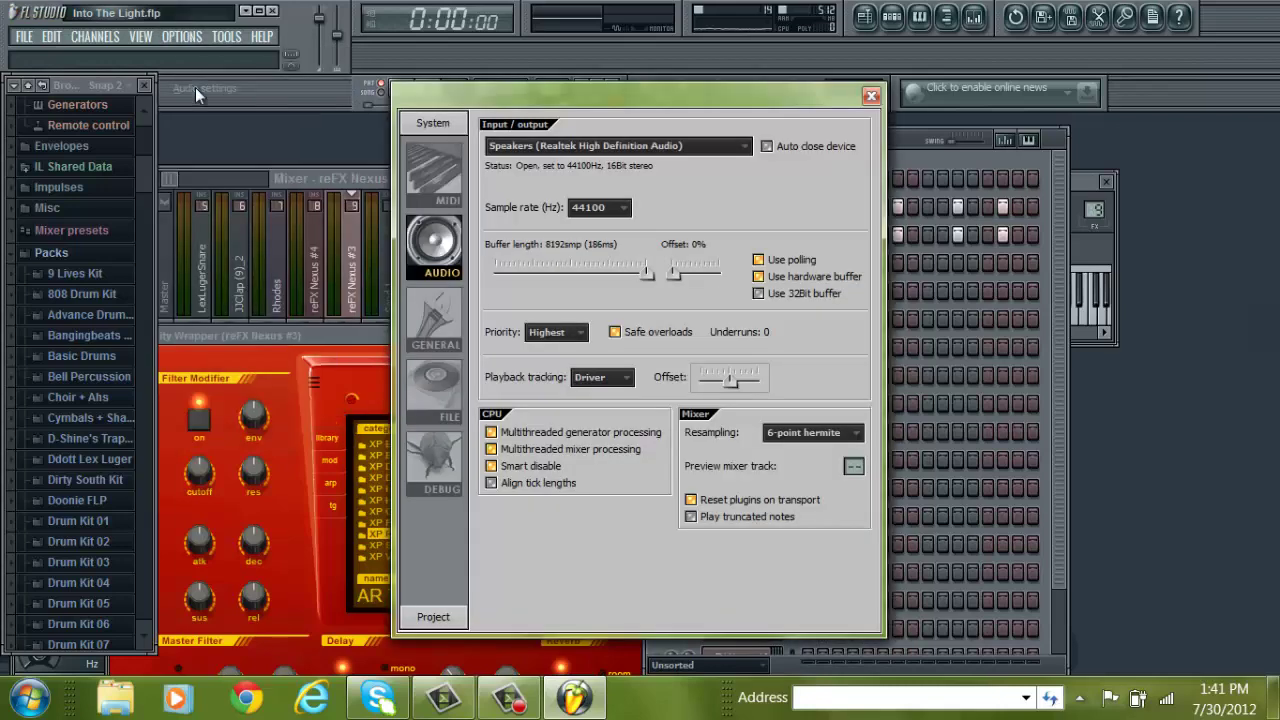
left_click(550, 148)
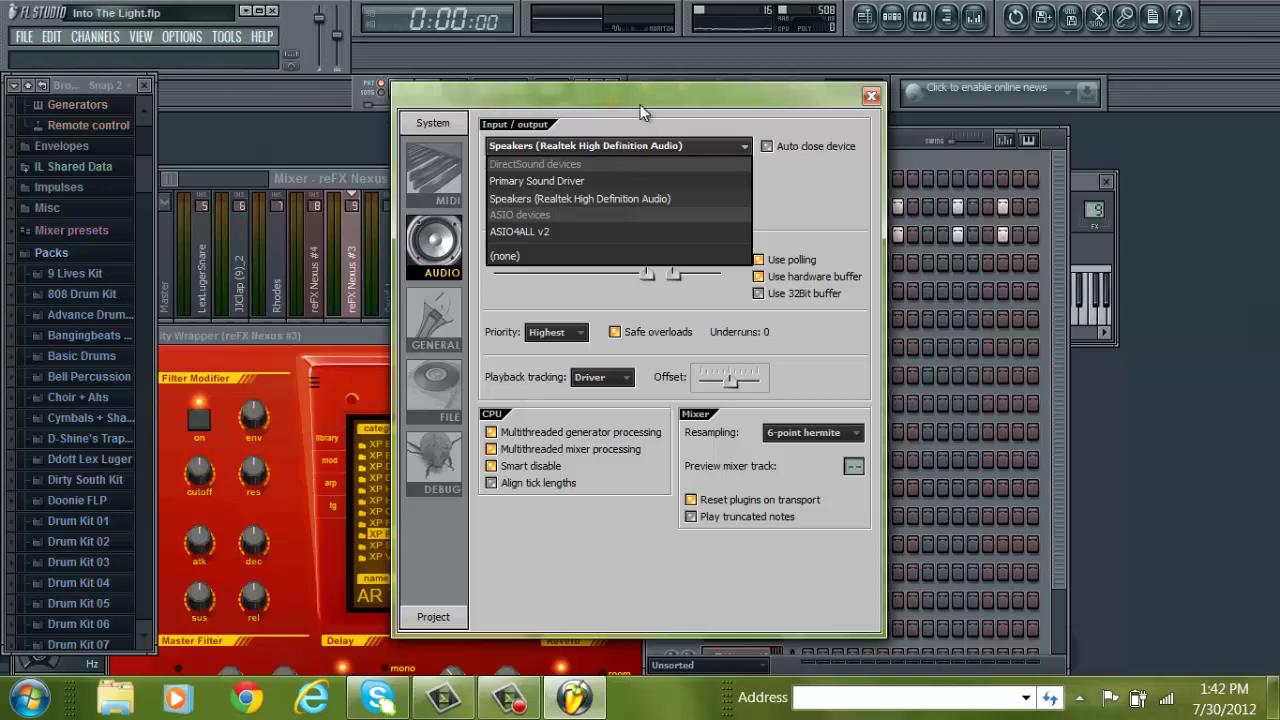
left_click(584, 198)
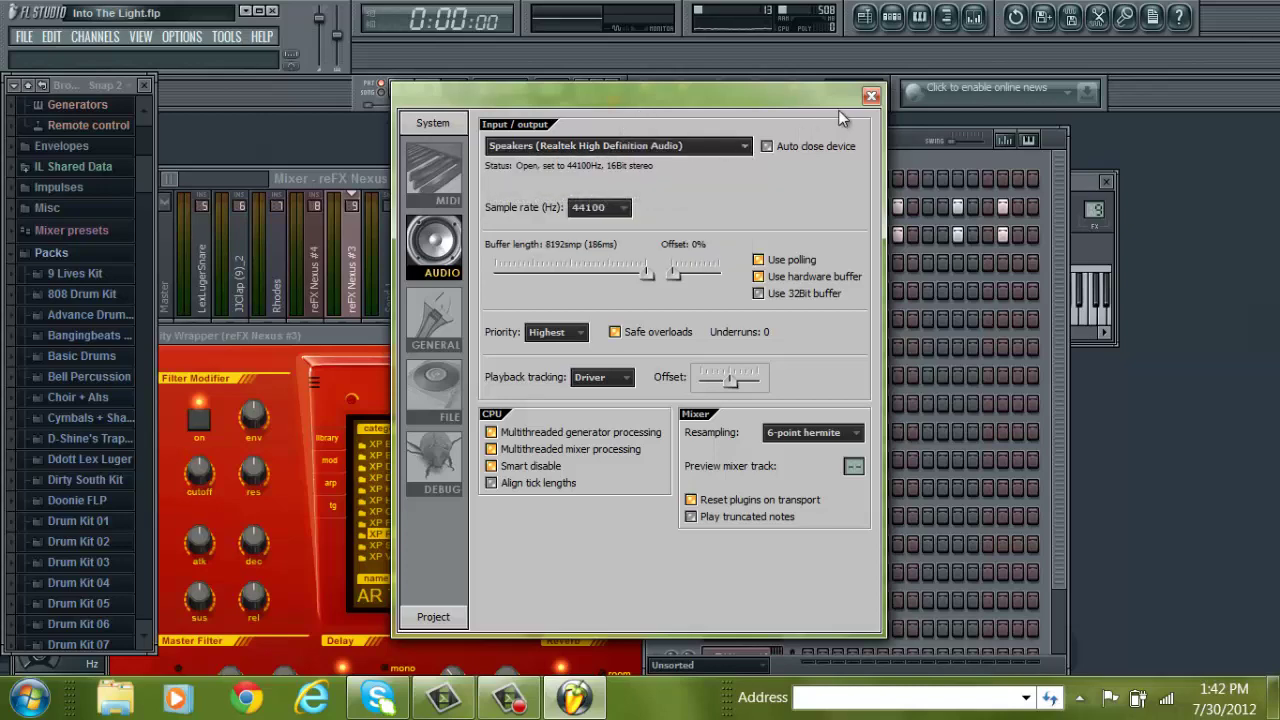
left_click(871, 96)
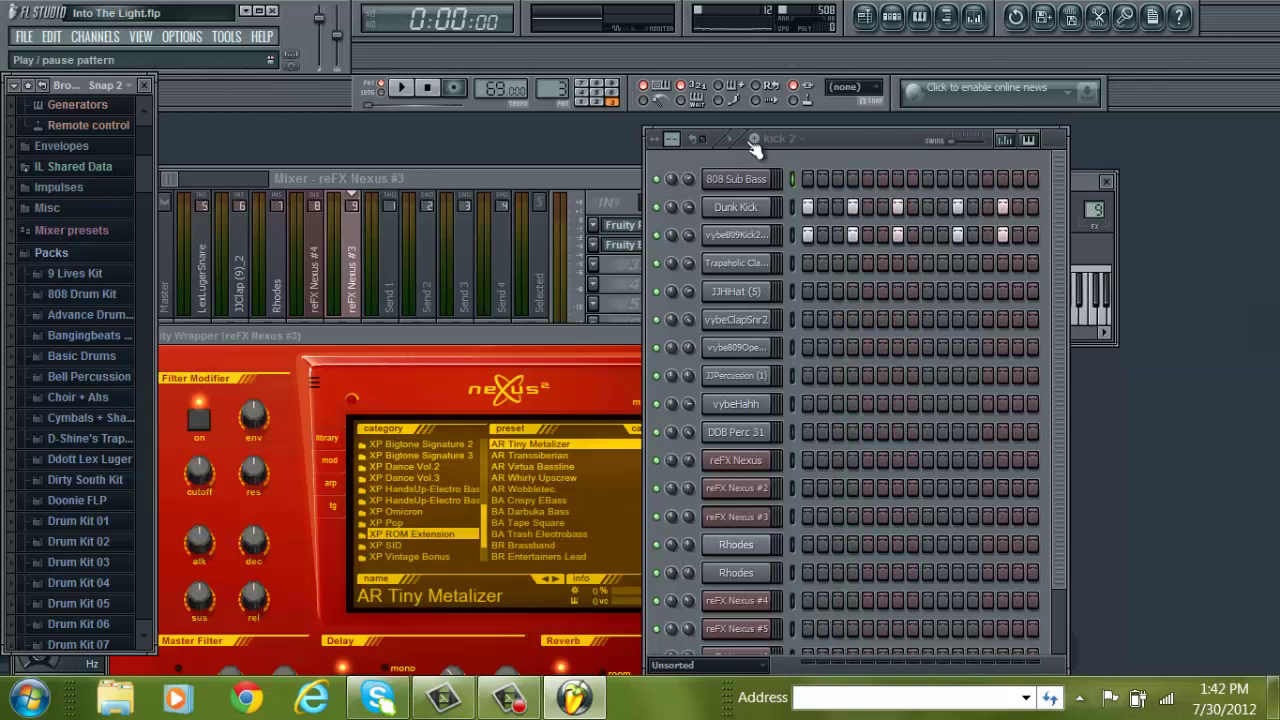
left_click(403, 90)
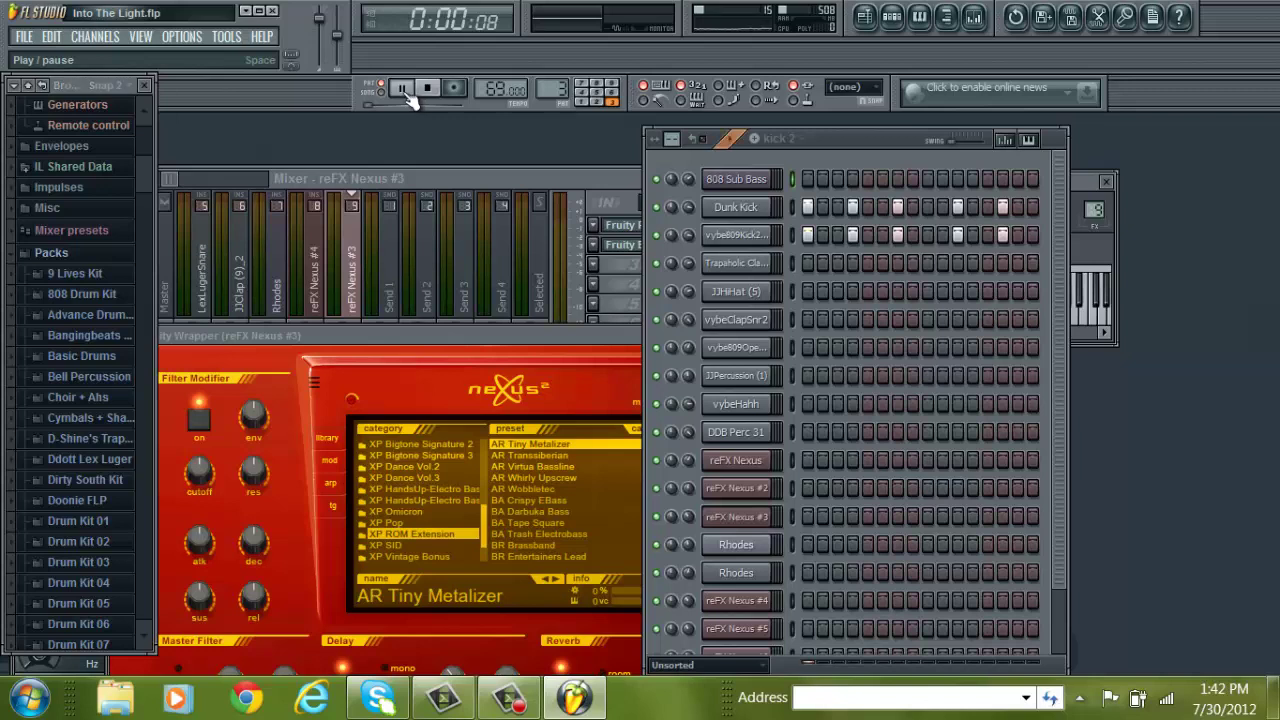
left_click(430, 90)
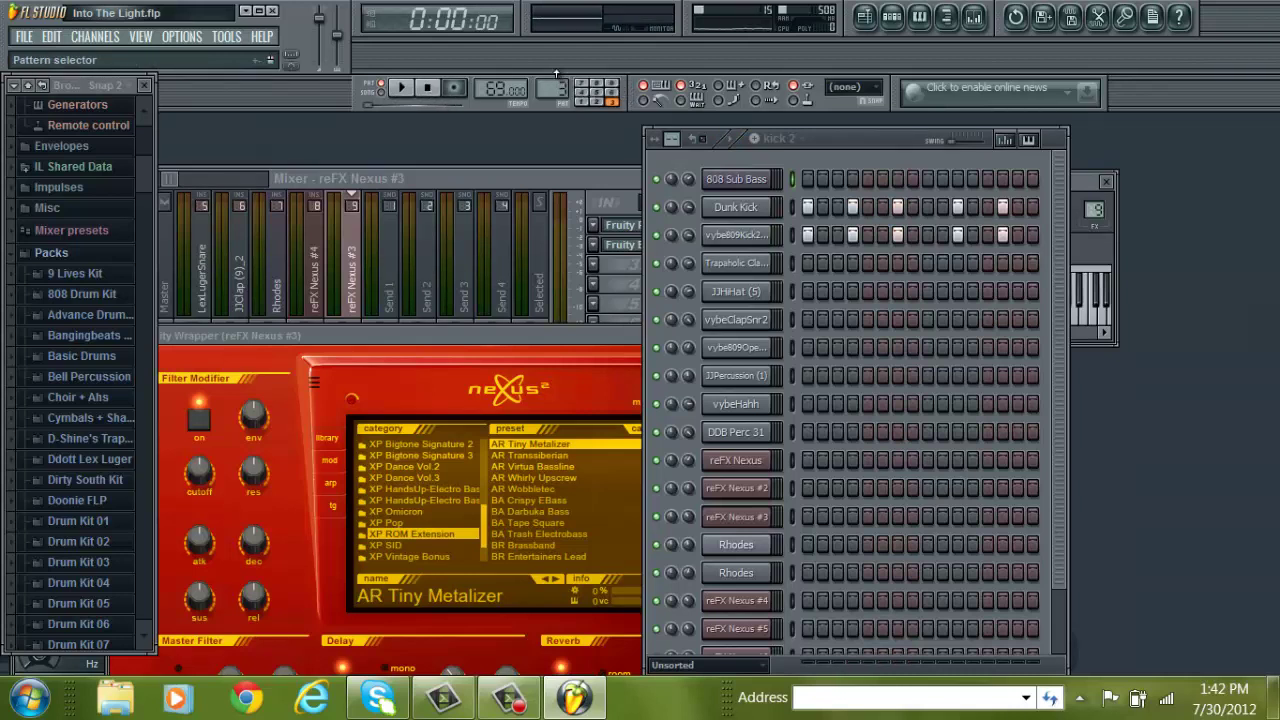
- Switch to the fast kick pattern, examine its Dunk Kick notes in the piano roll, then play the pattern and stop it
scroll(556, 73, "up", 1)
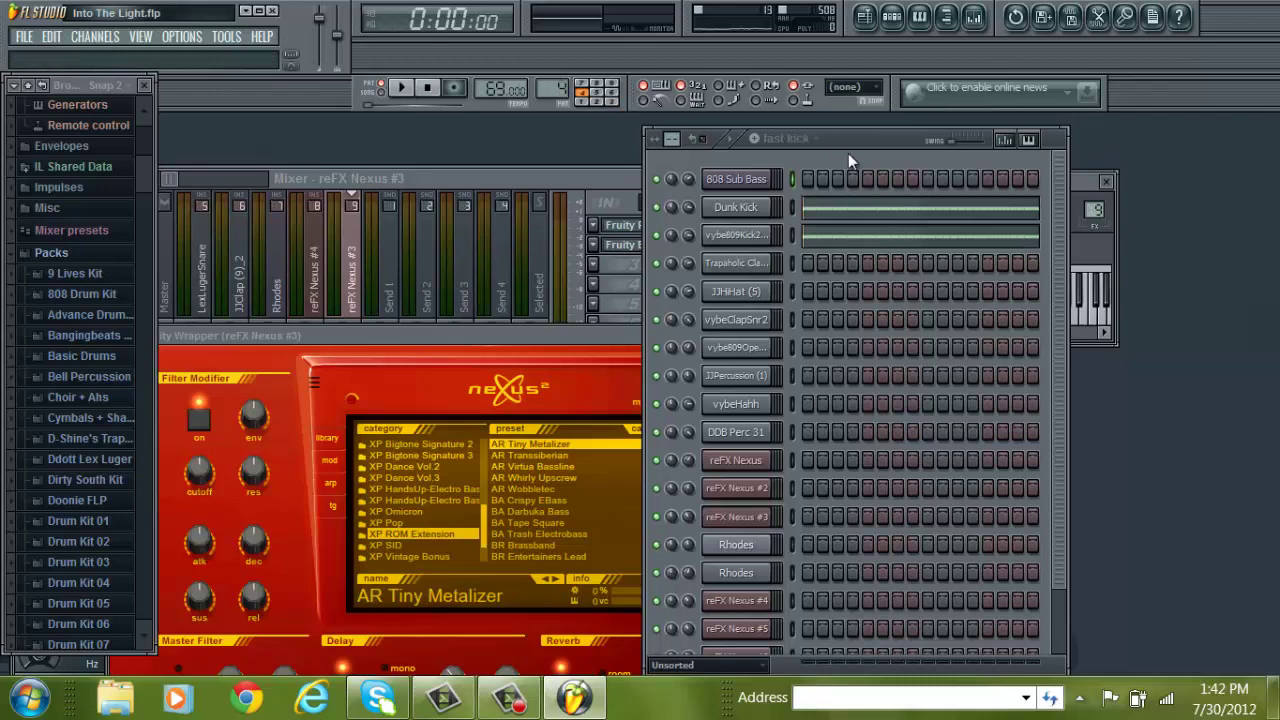
left_click(868, 209)
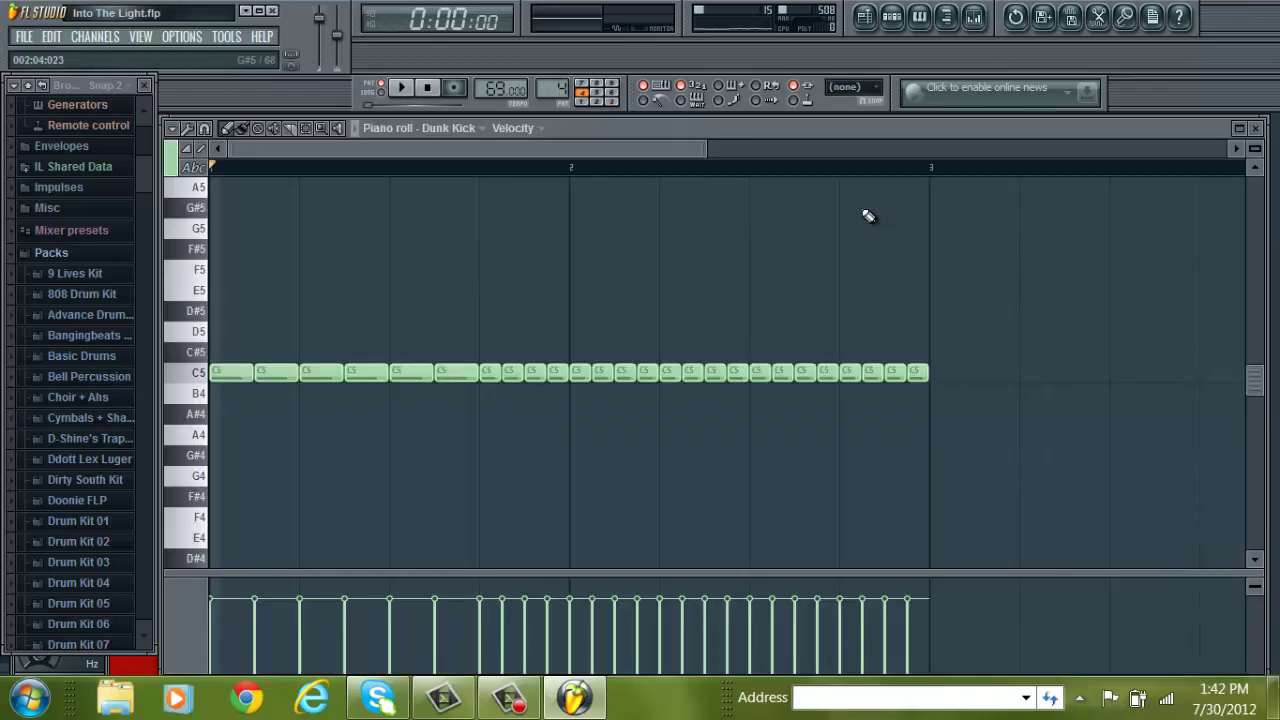
left_click(1255, 128)
left_click(403, 89)
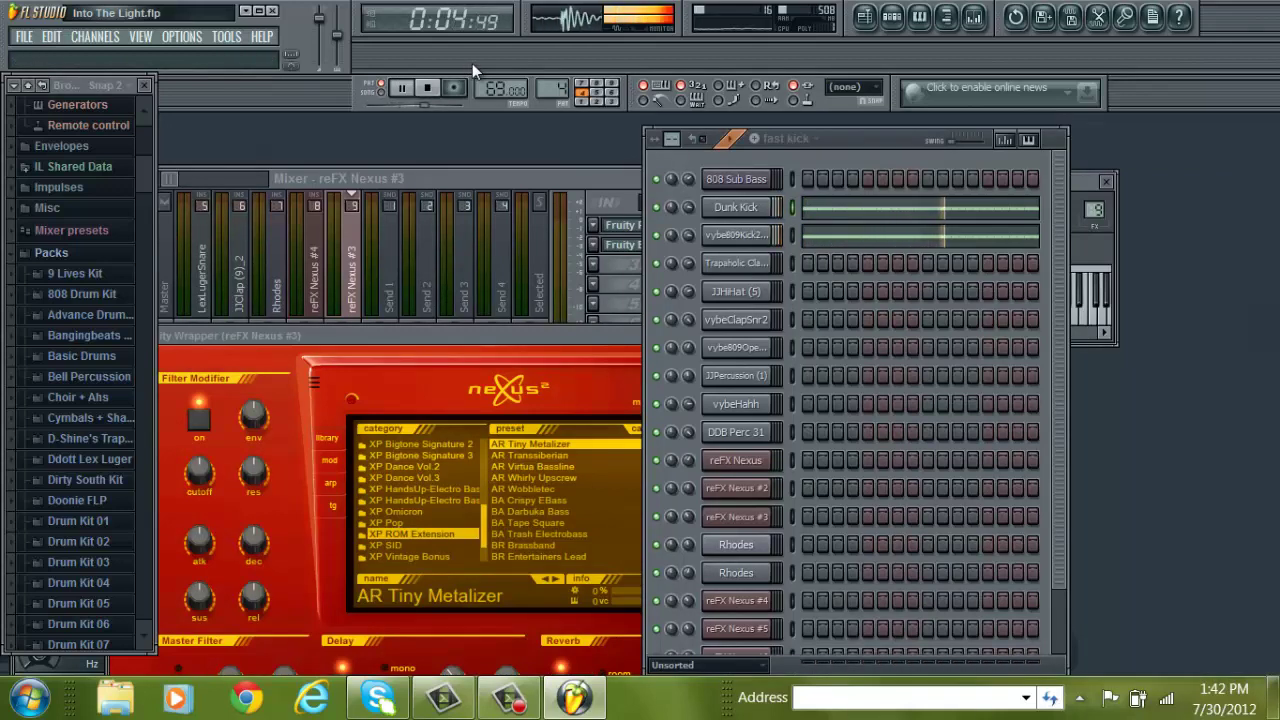
left_click(429, 89)
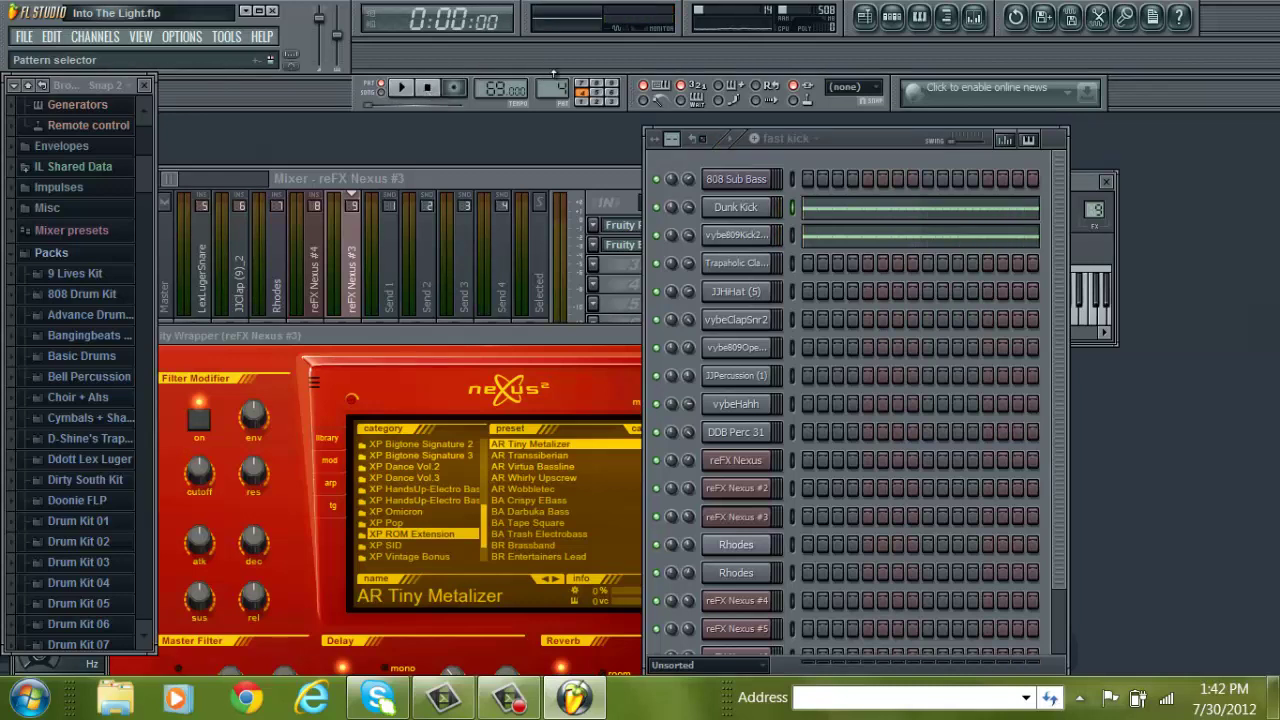
- Play the clap pattern and the clap 2 pattern in turn, stopping playback after each
scroll(553, 72, "up", 1)
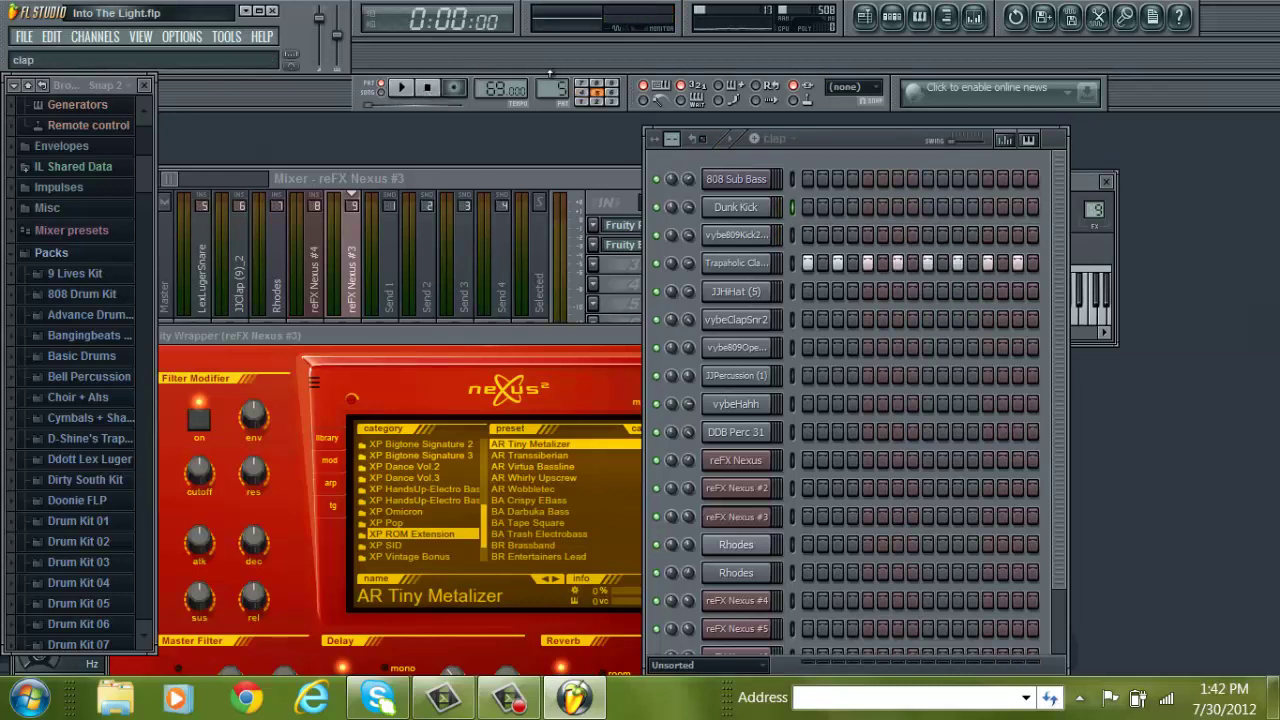
left_click(405, 88)
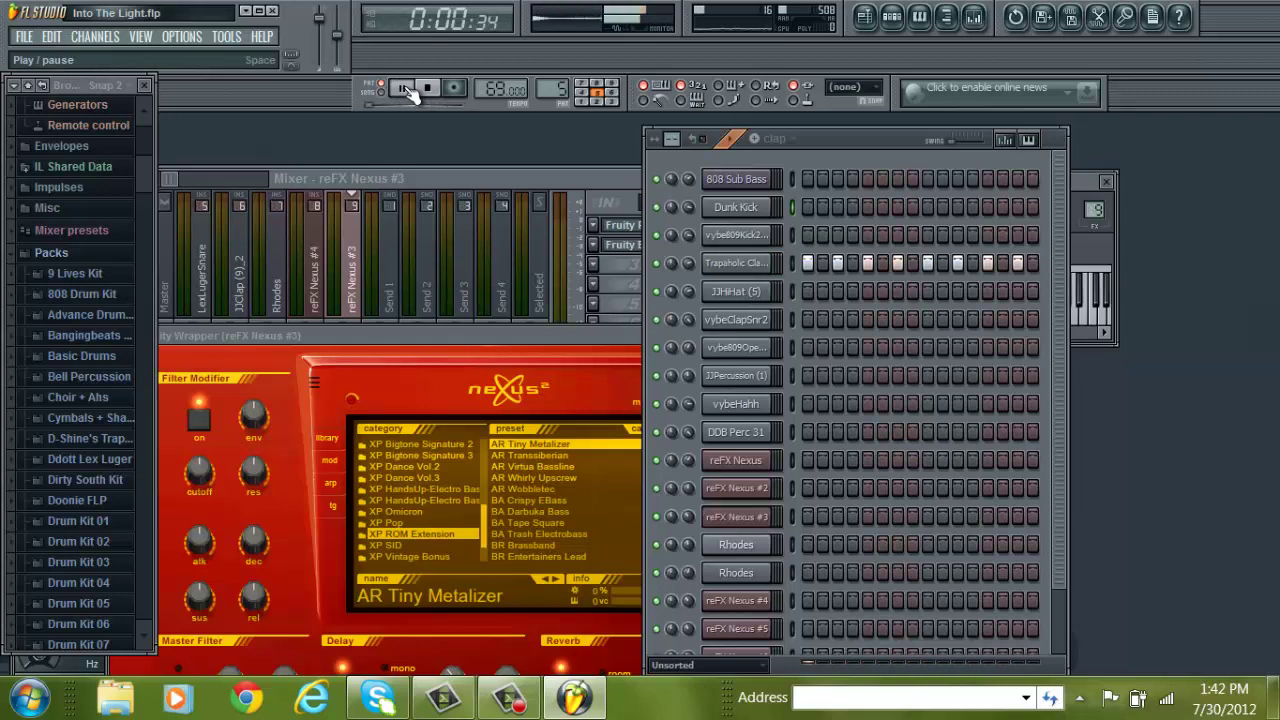
left_click(427, 88)
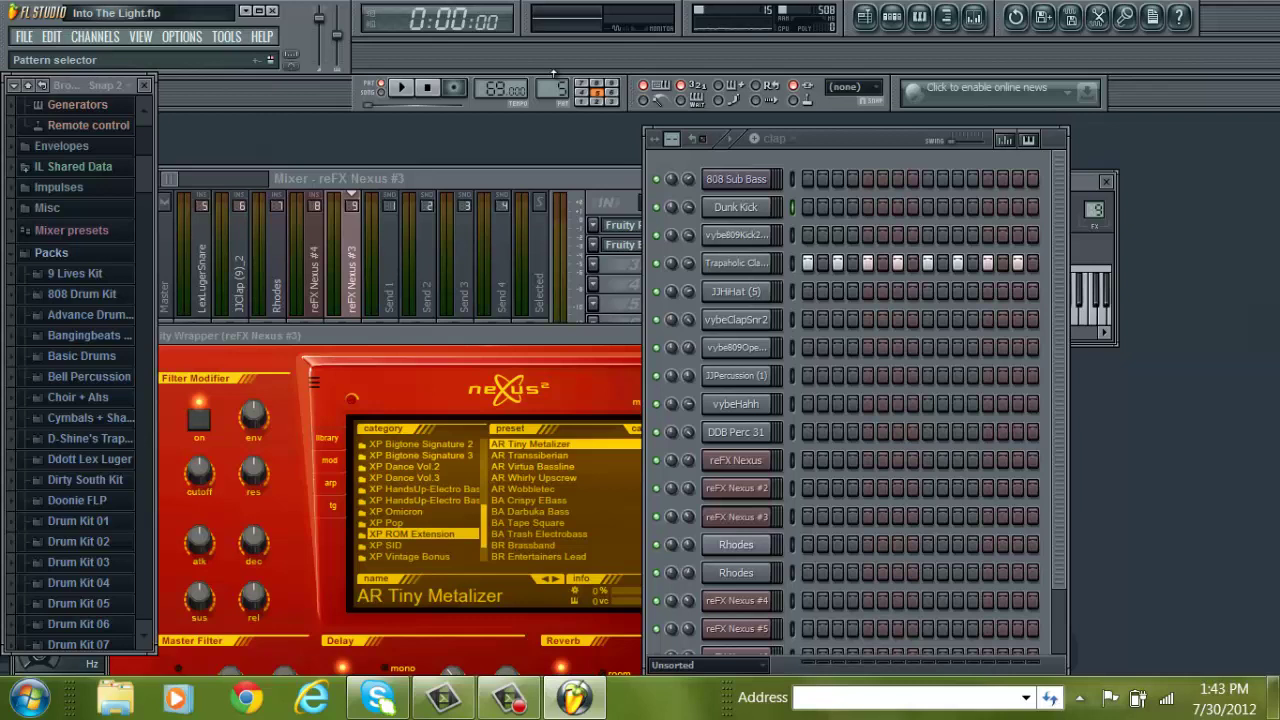
scroll(553, 73, "up", 1)
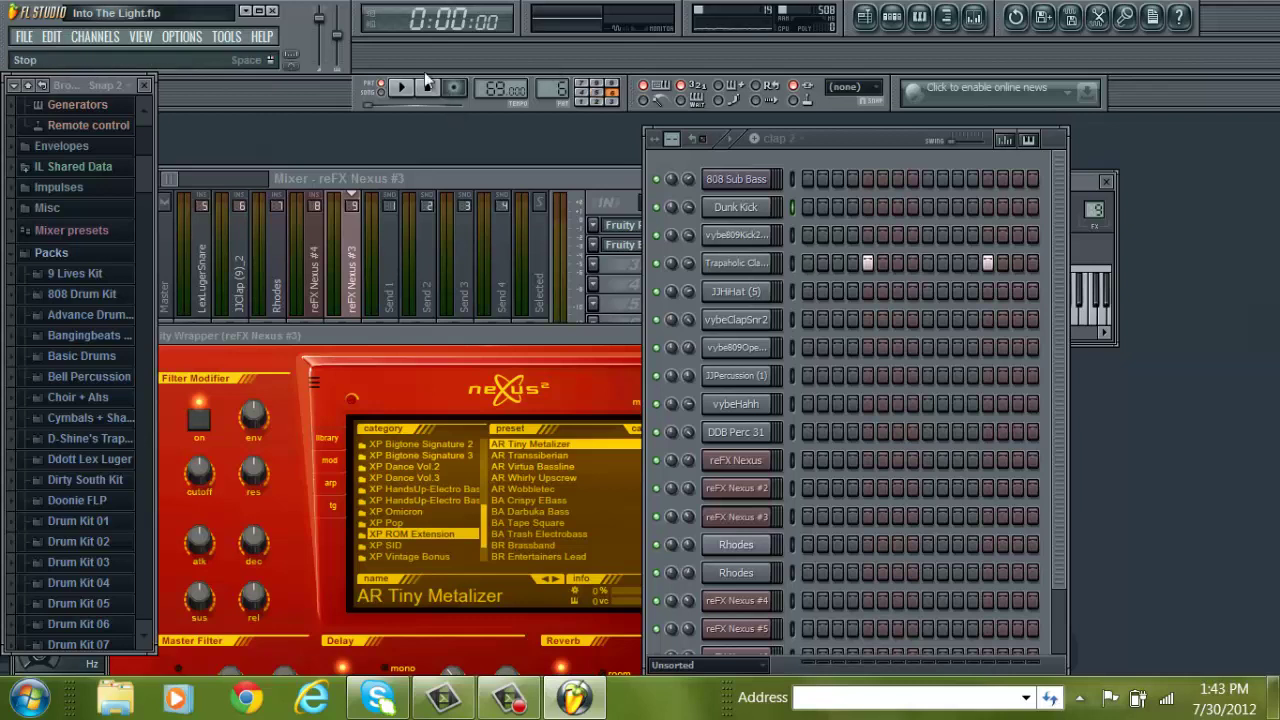
left_click(403, 88)
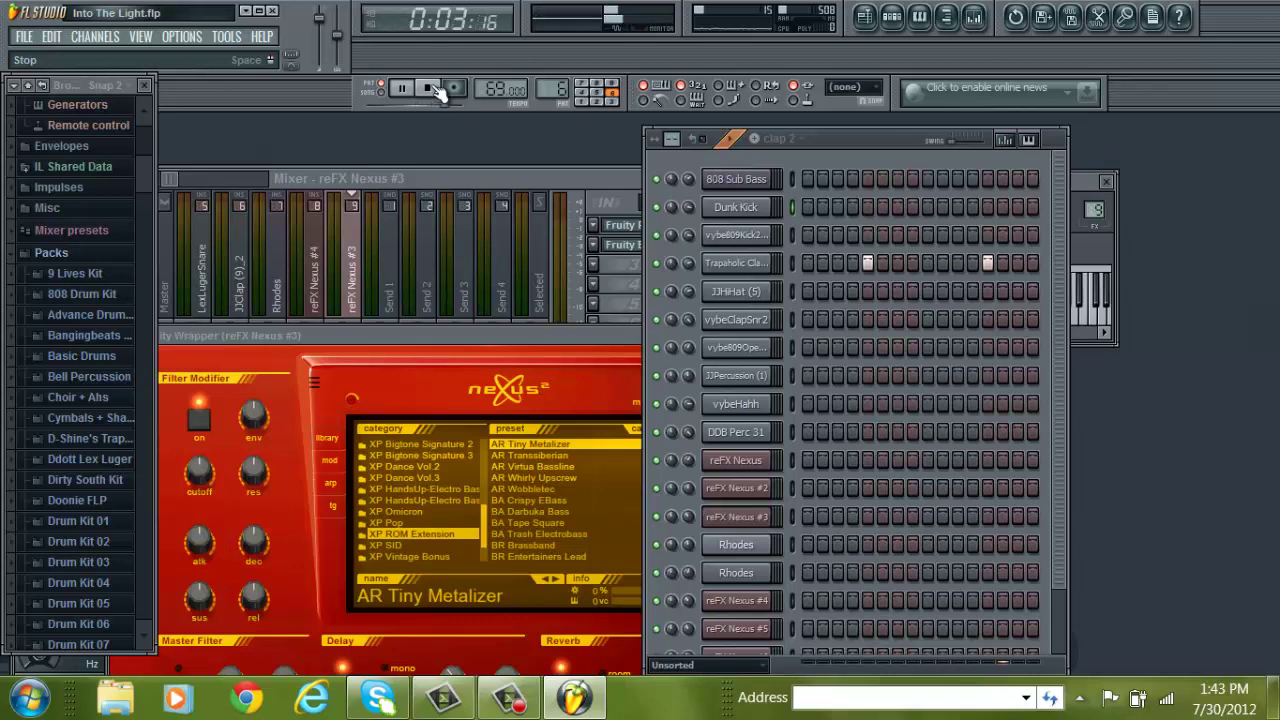
left_click(433, 89)
- Switch to the hat pattern, play its JJHiHat (5) part and stop playback
scroll(555, 85, "up", 1)
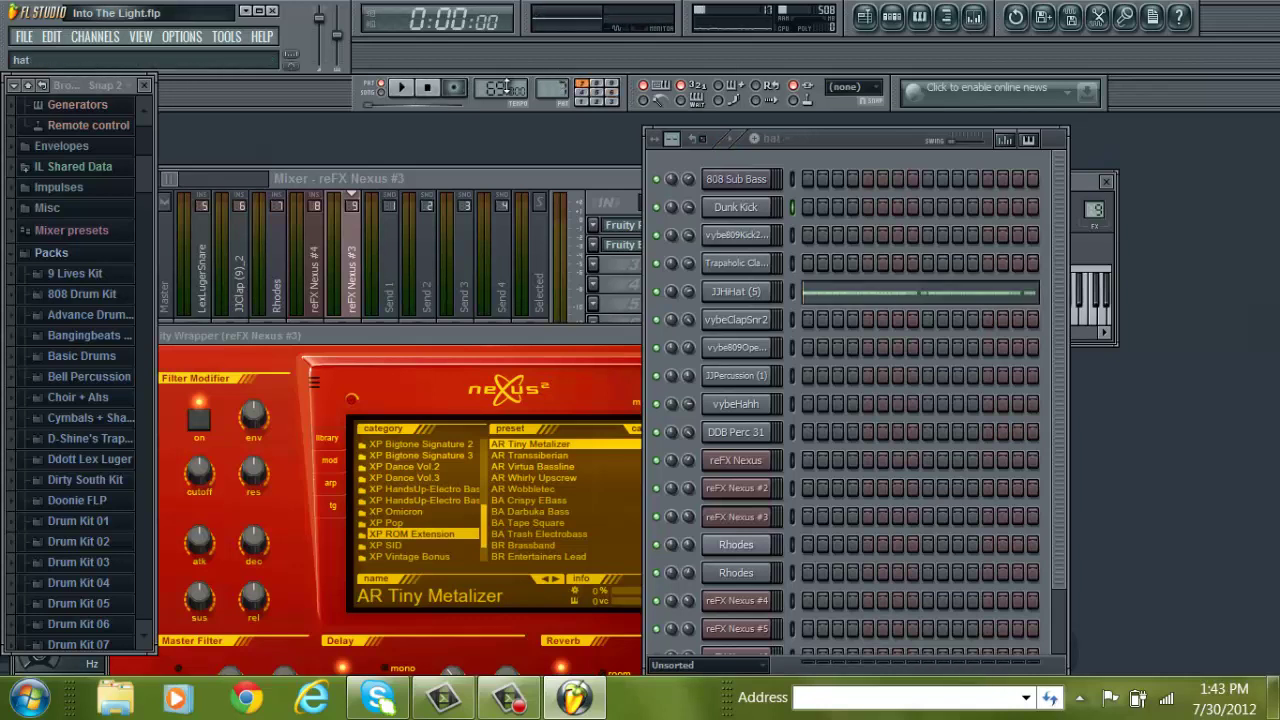
left_click(412, 88)
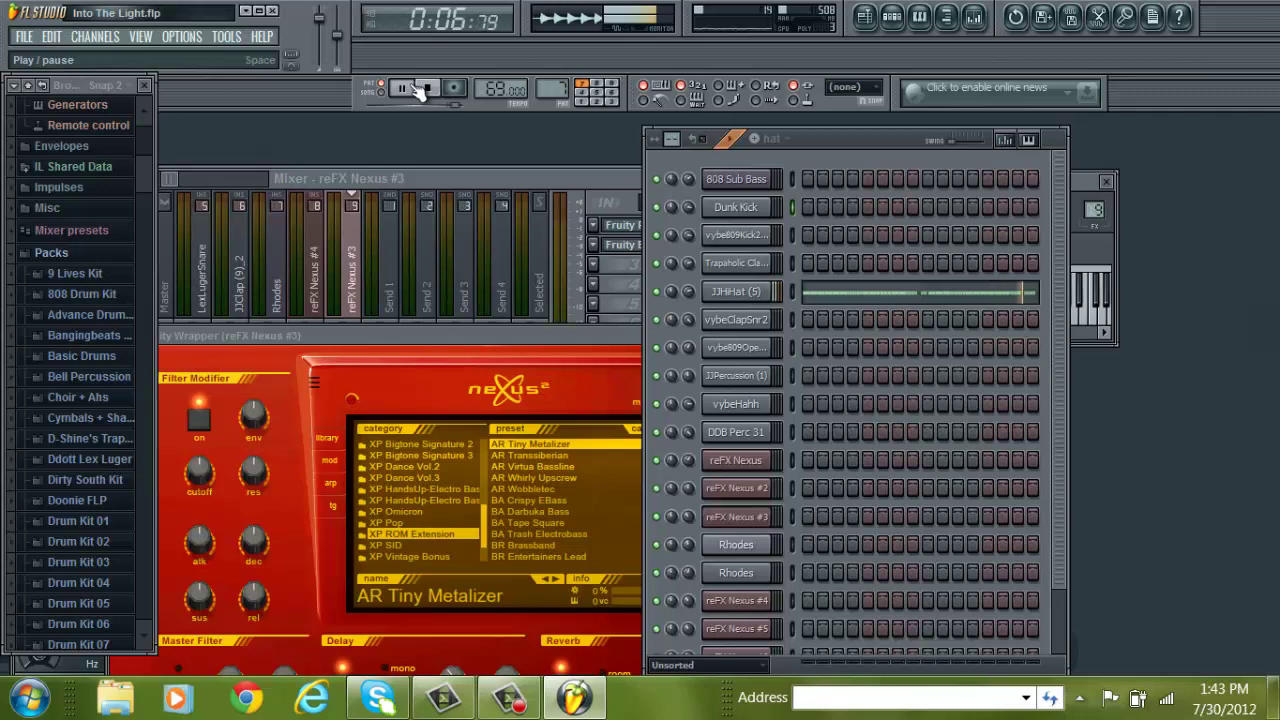
left_click(424, 89)
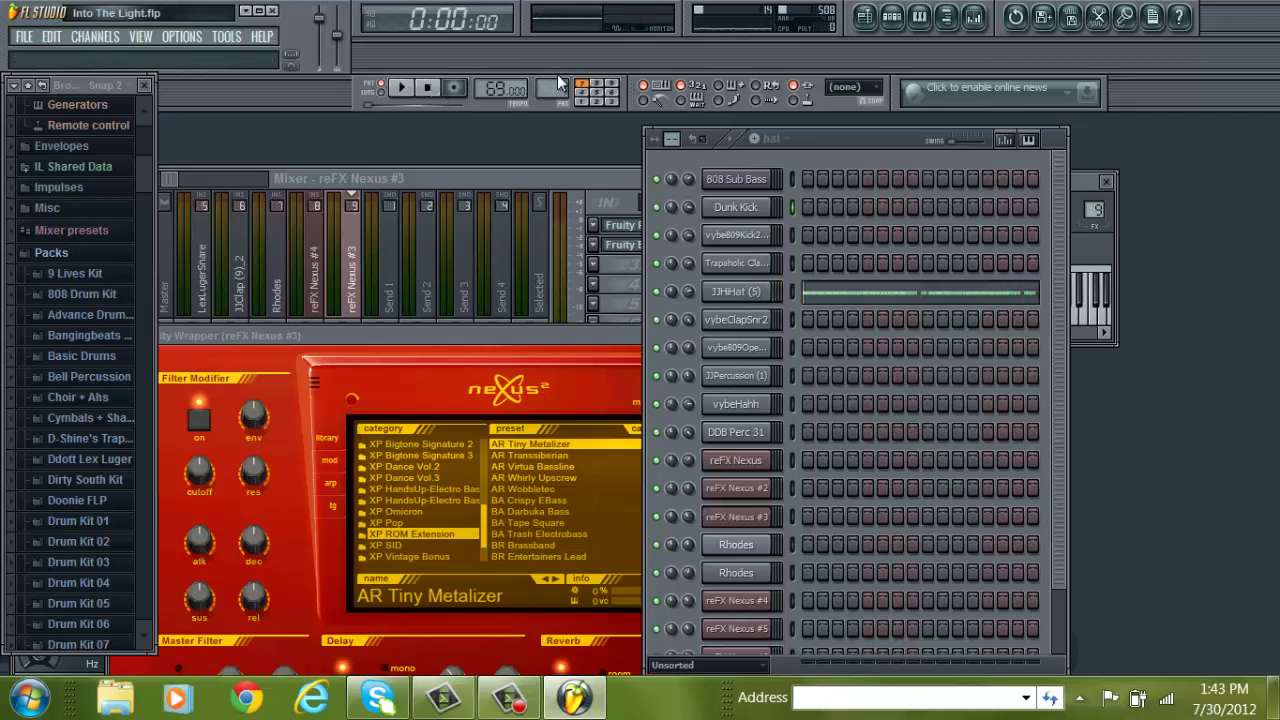
- Switch to the snare pattern, examine and audition its vybeClapSnr2 notes in the piano roll, then play the pattern and stop it
scroll(551, 88, "up", 1)
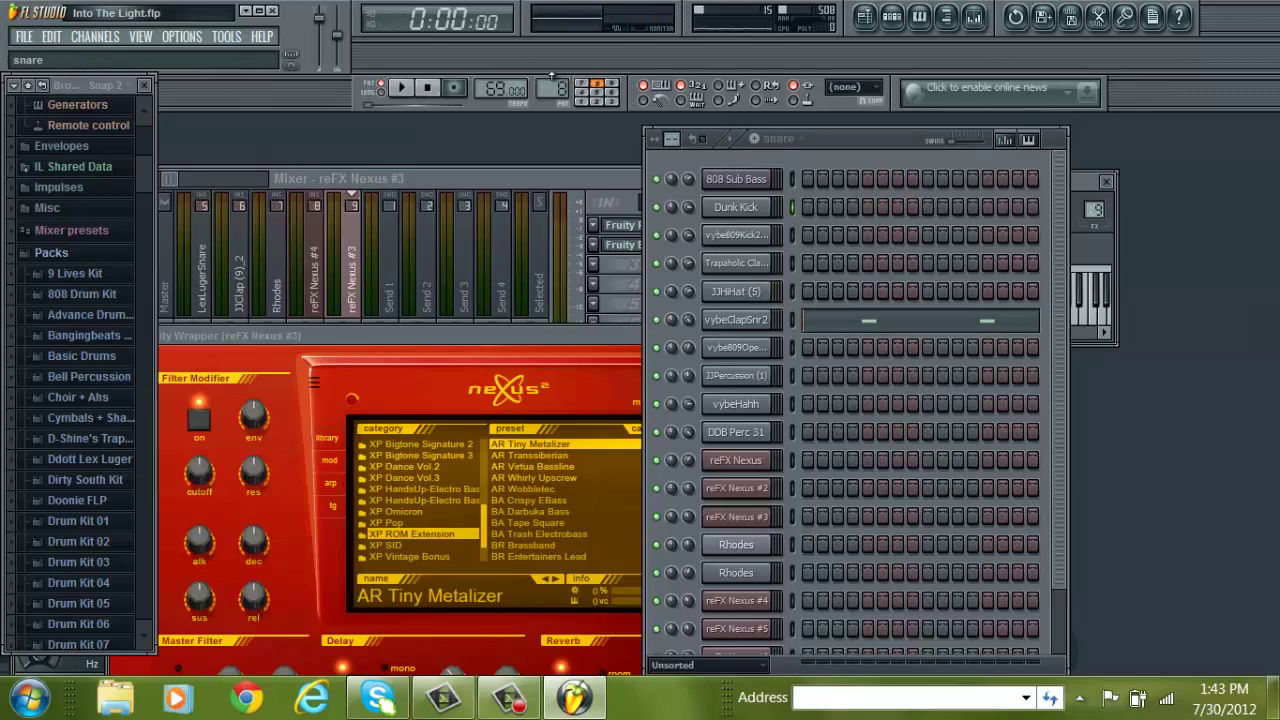
left_click(840, 322)
left_click(203, 376)
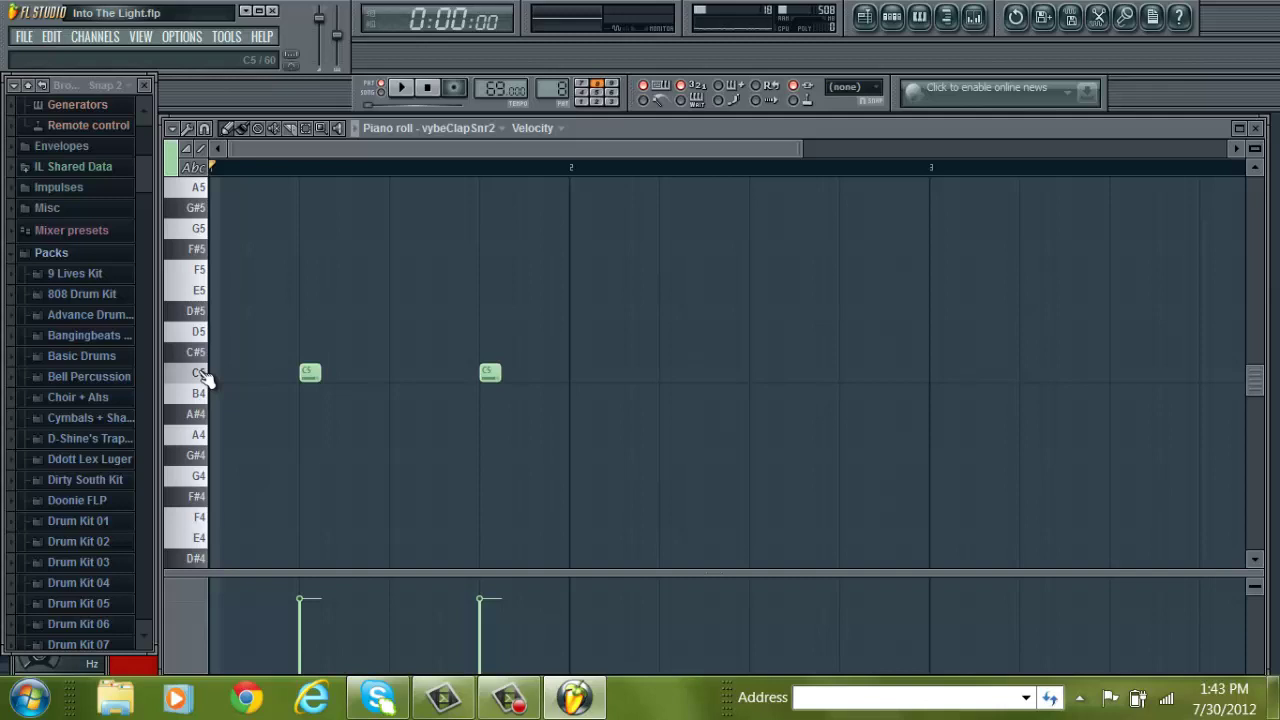
left_click(201, 436)
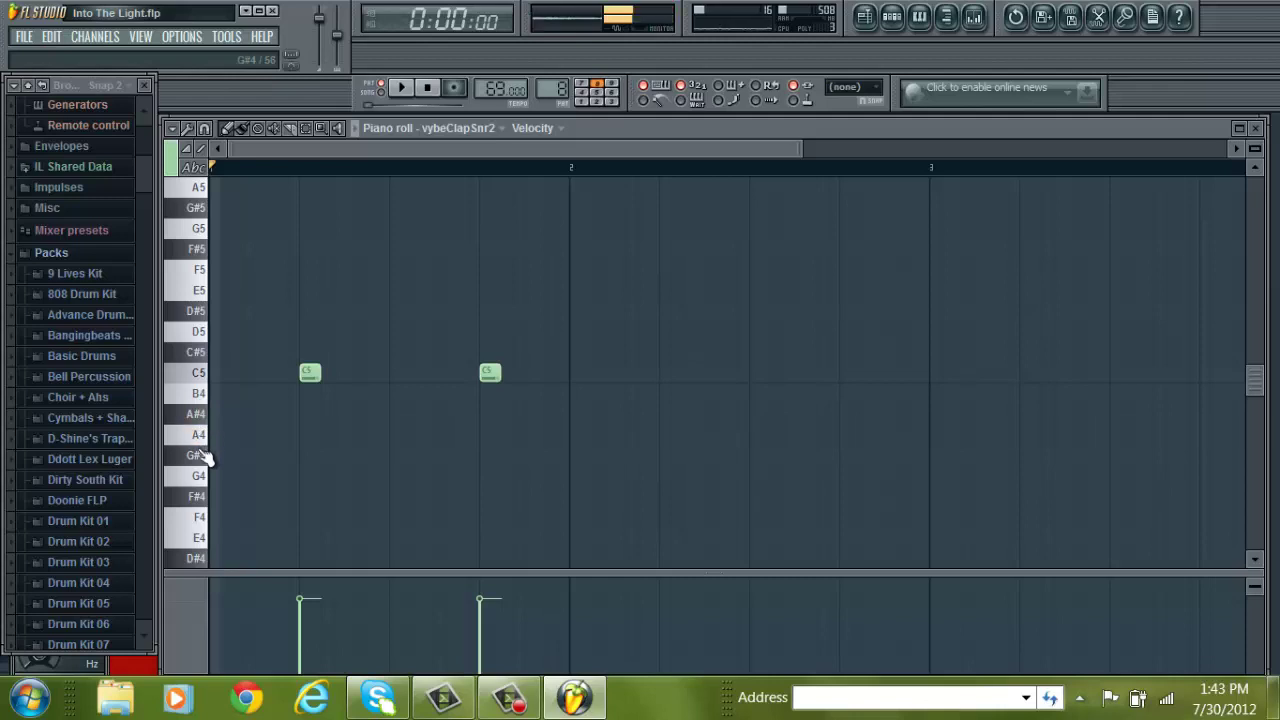
left_click(402, 88)
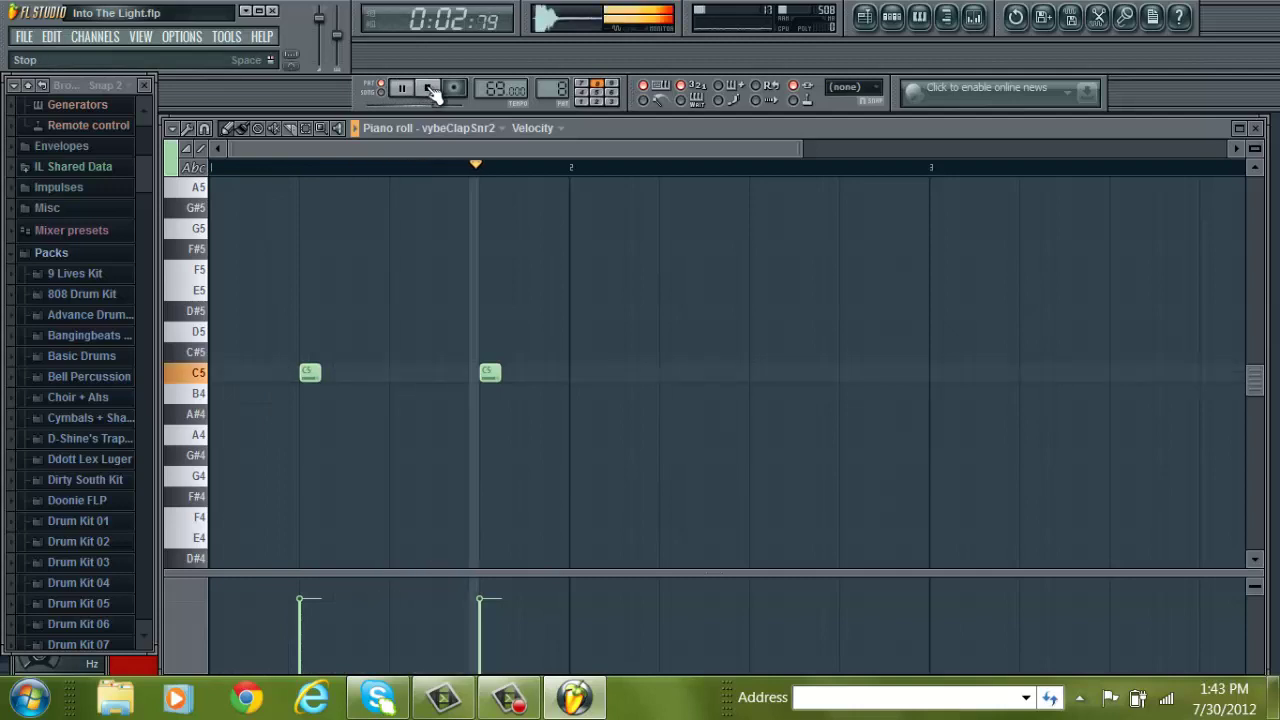
left_click(429, 89)
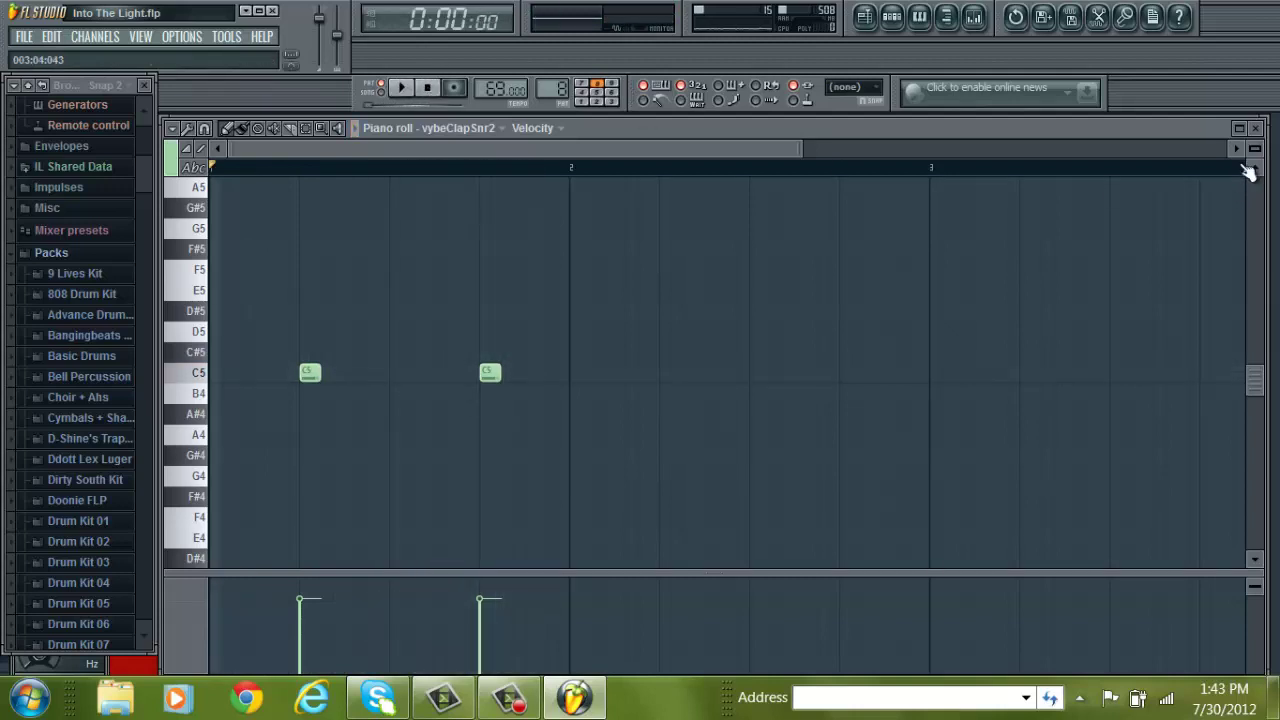
left_click(1257, 128)
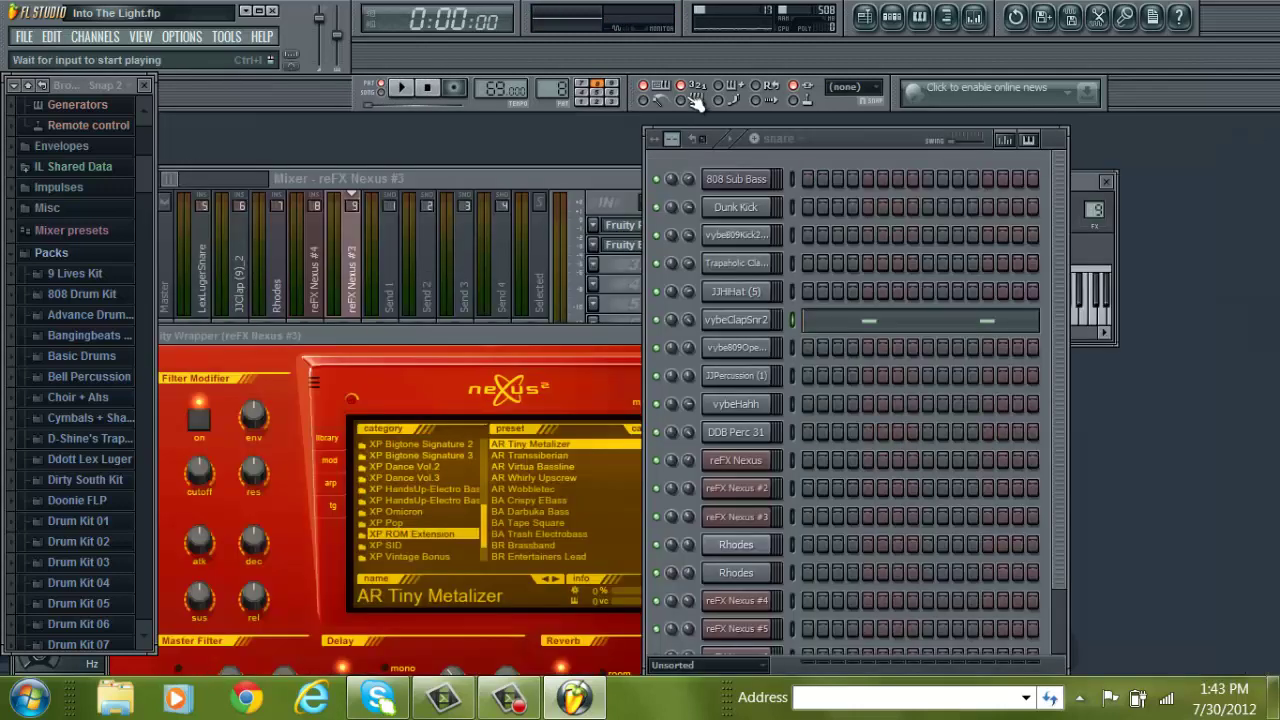
- Play the ohihat pattern and the crash pattern in turn, stopping playback after each
scroll(556, 80, "up", 1)
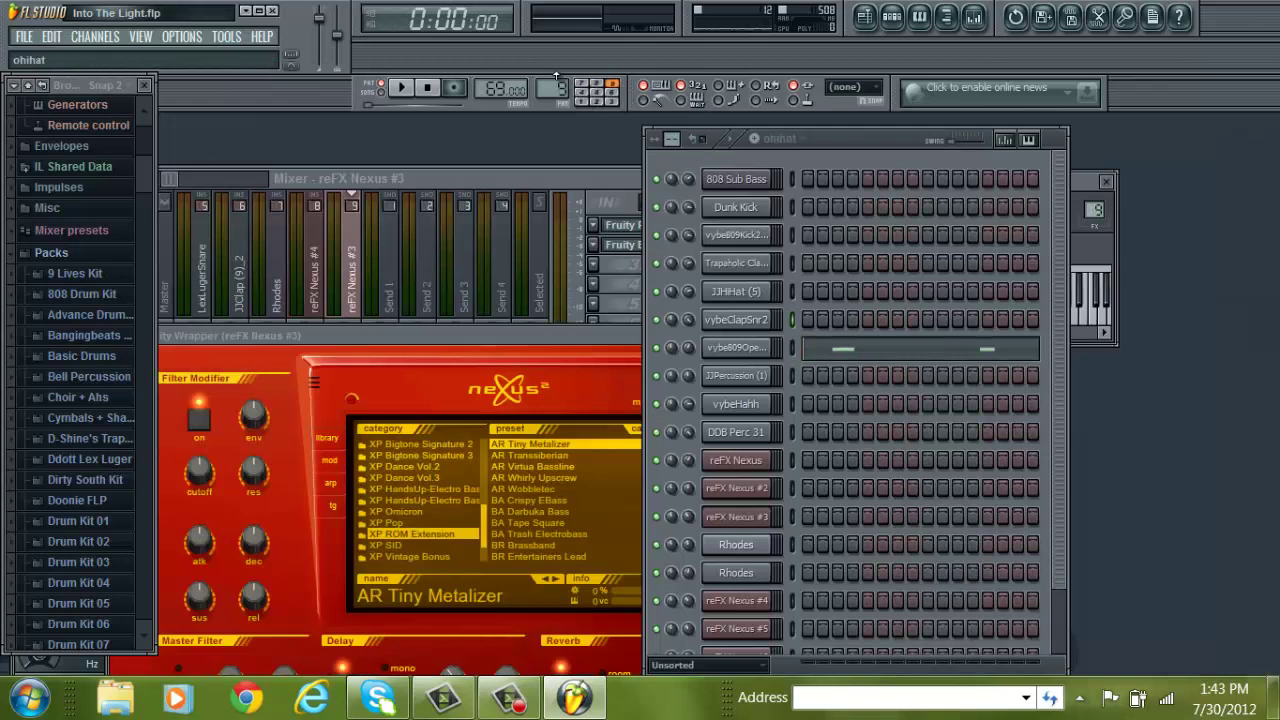
left_click(410, 89)
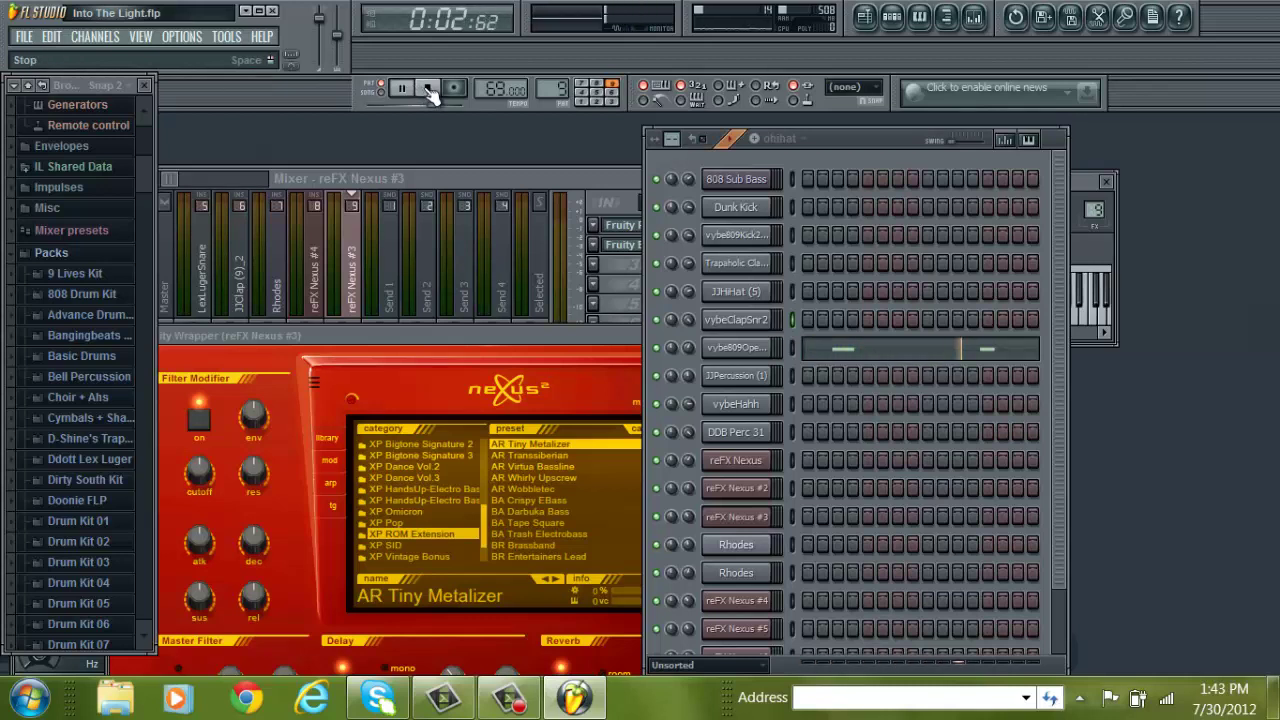
left_click(430, 89)
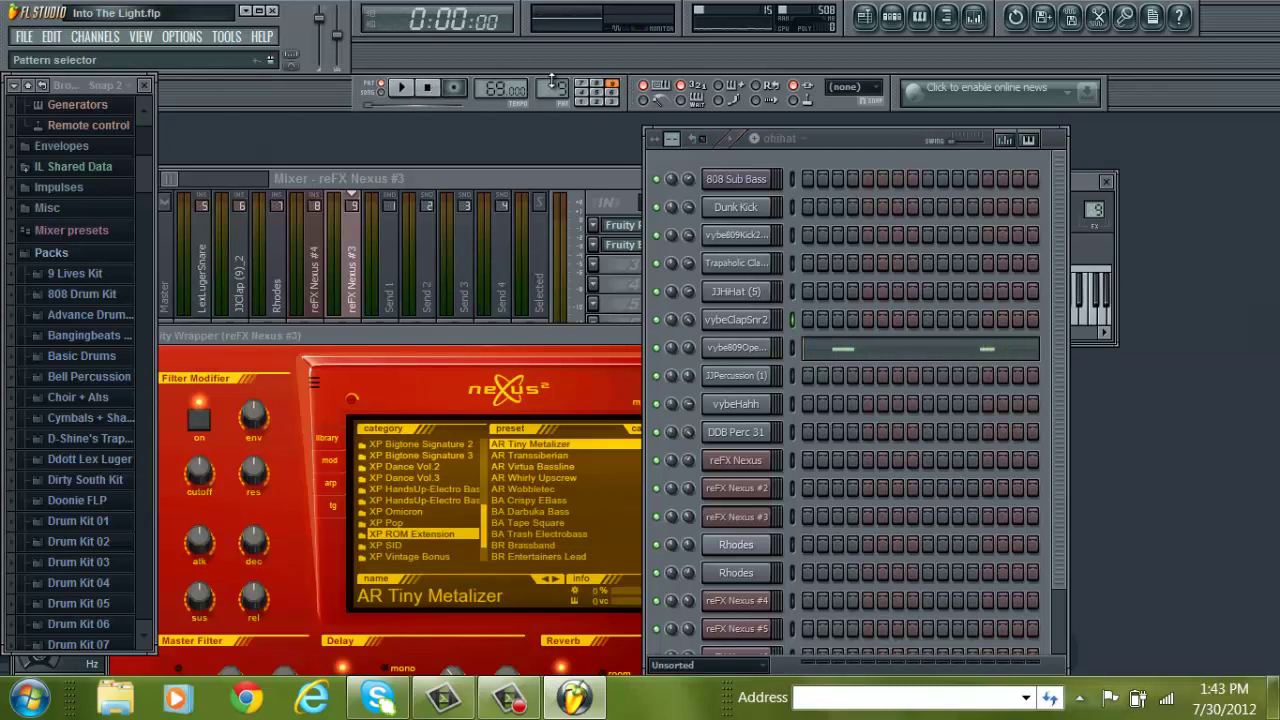
scroll(552, 86, "up", 5)
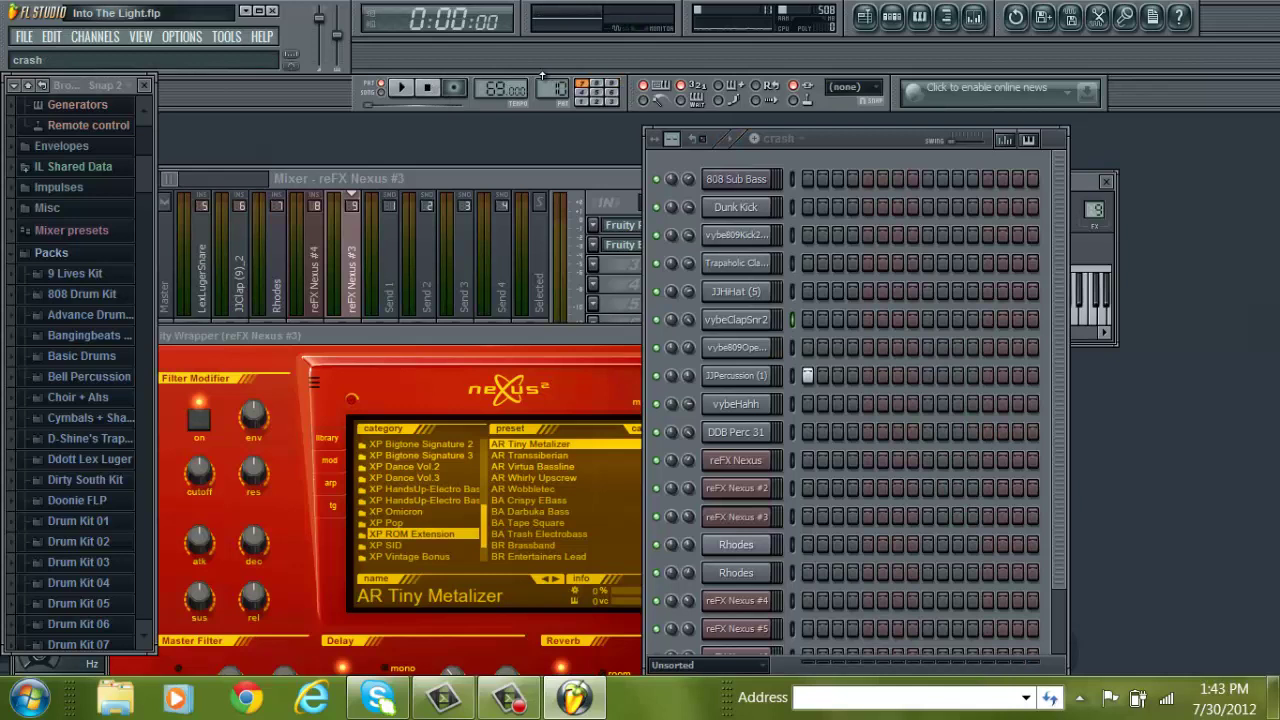
left_click(410, 89)
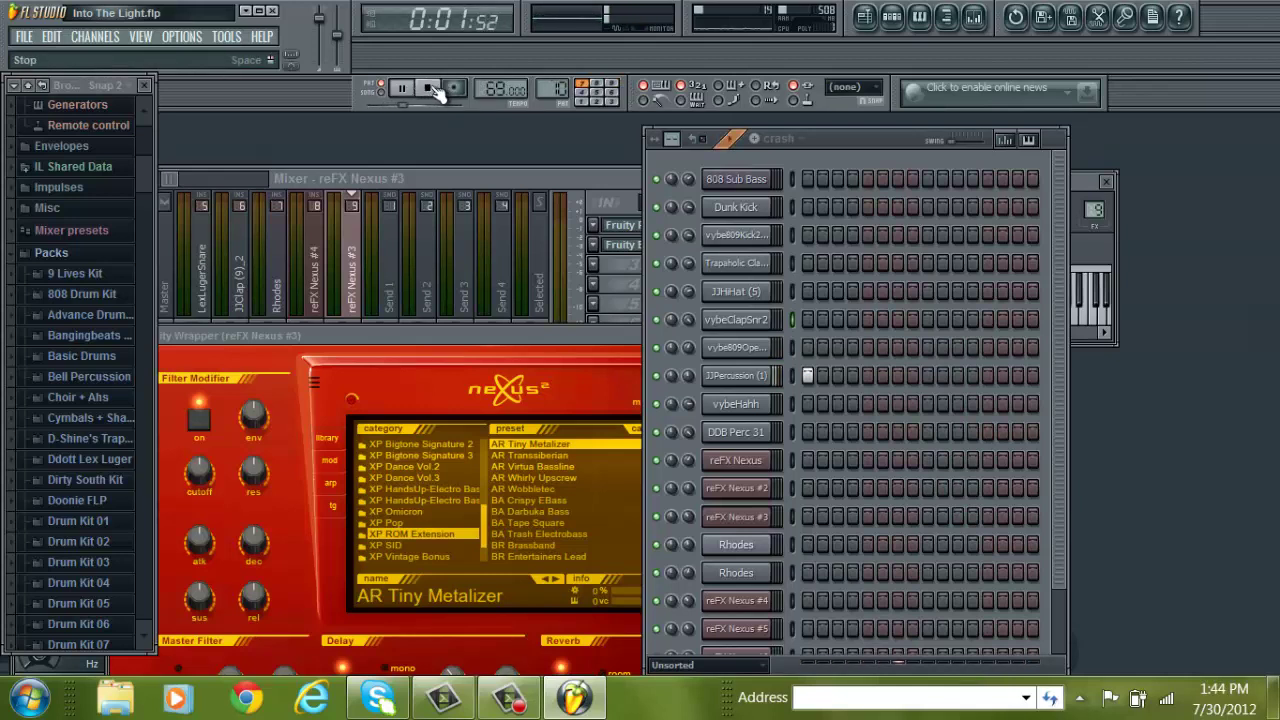
left_click(433, 90)
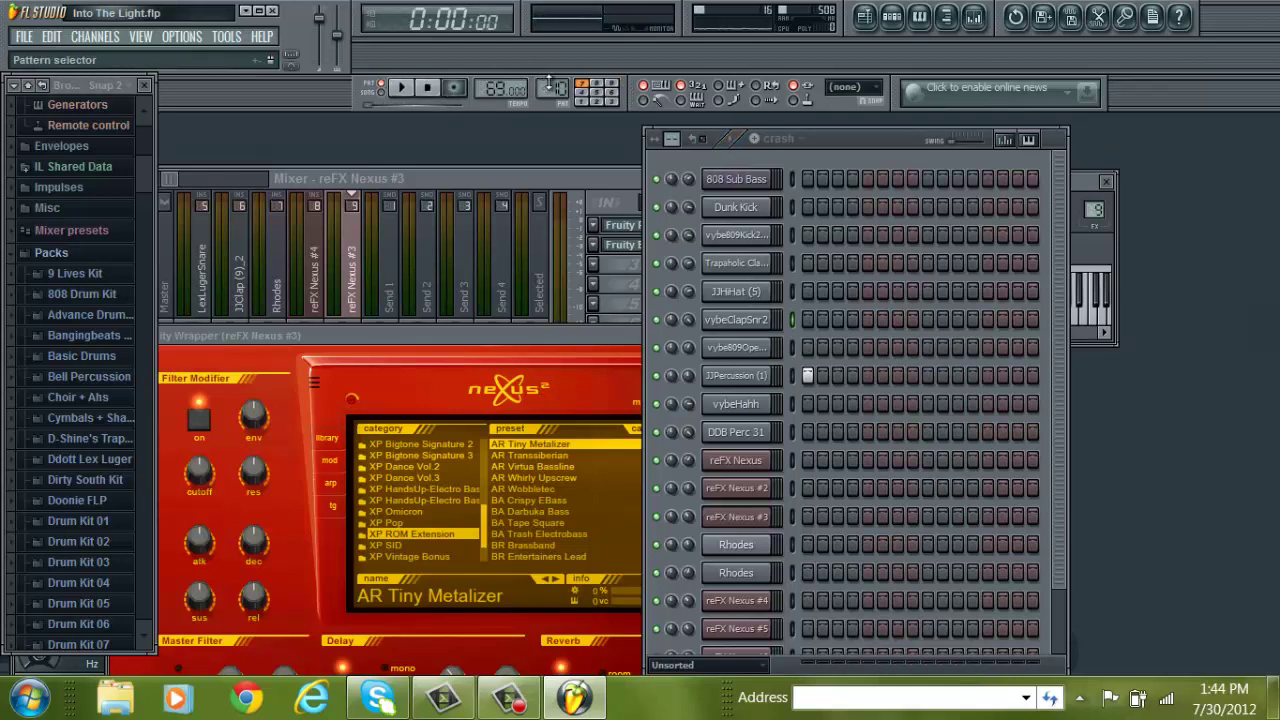
- Play the rim shot pattern and the chant pattern in turn, stopping playback after each
scroll(551, 80, "up", 1)
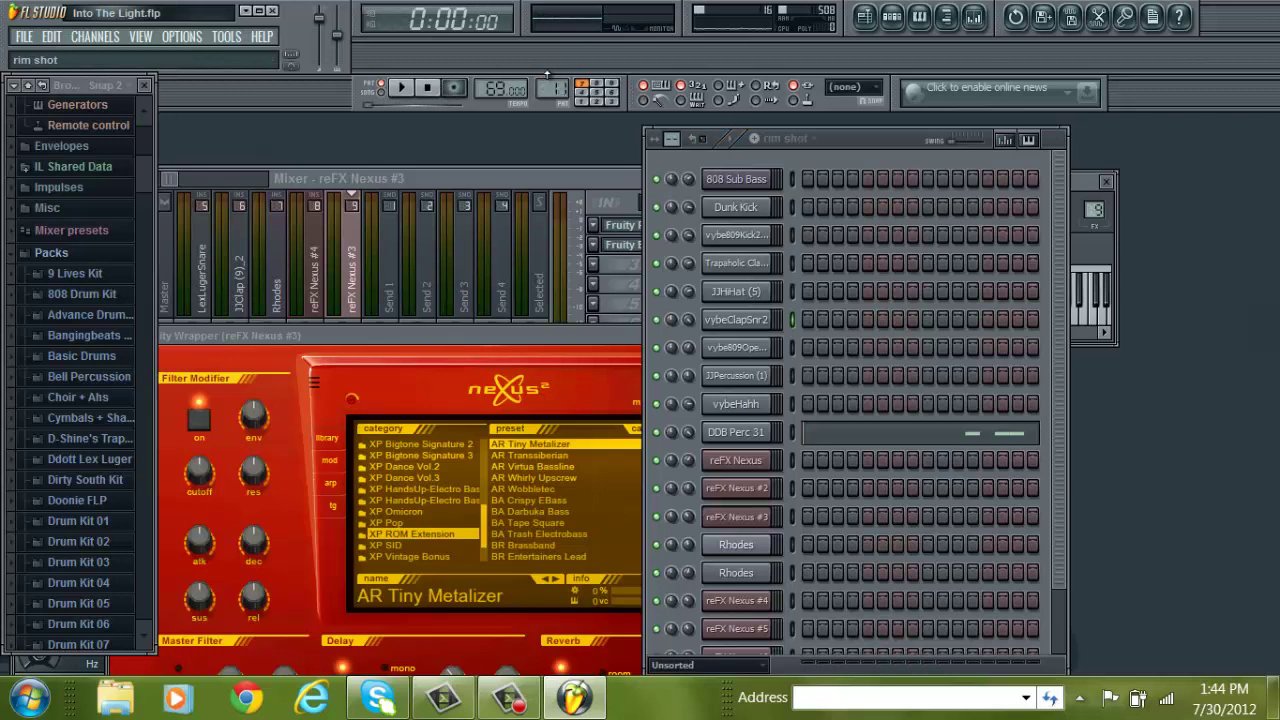
left_click(410, 89)
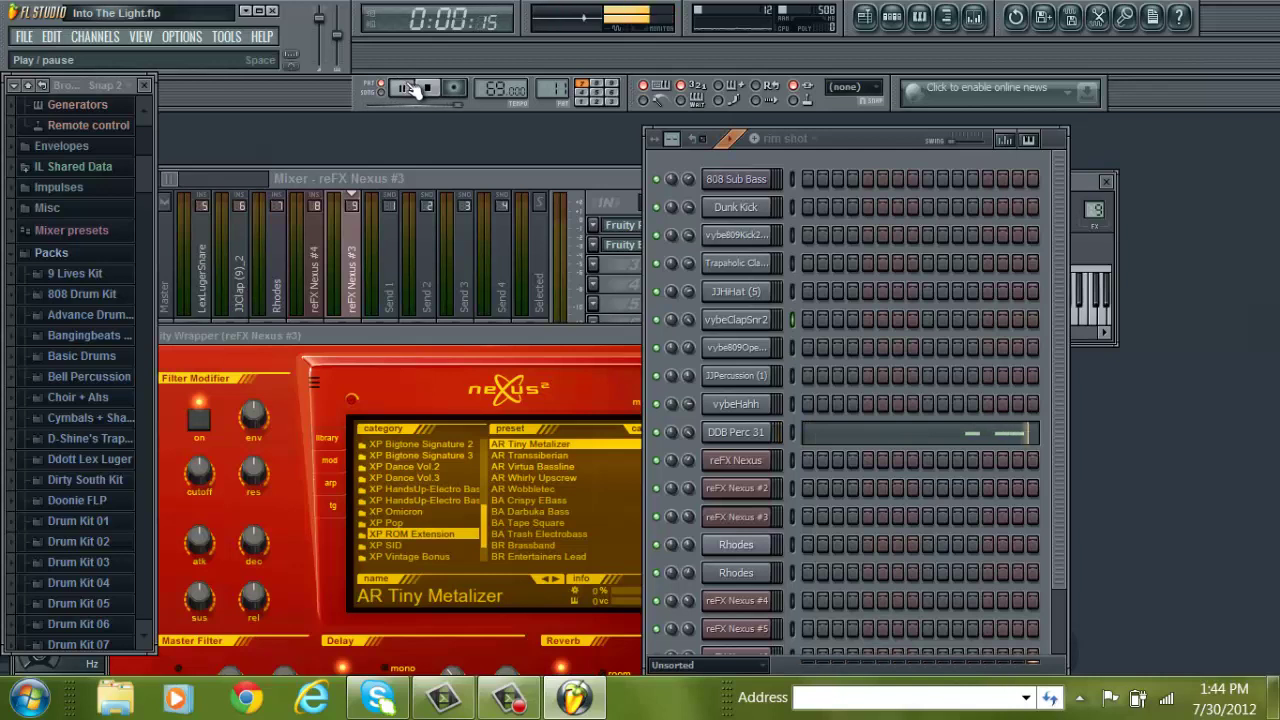
left_click(430, 89)
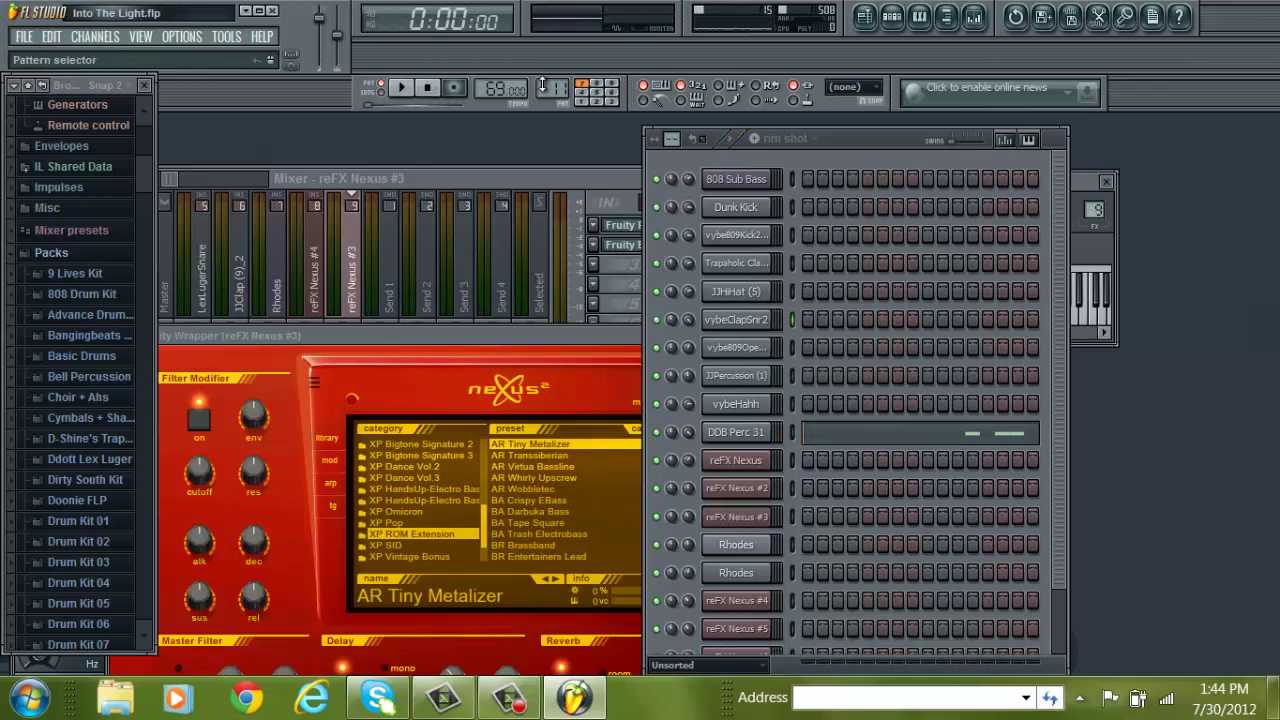
scroll(547, 80, "up", 2)
left_click(404, 89)
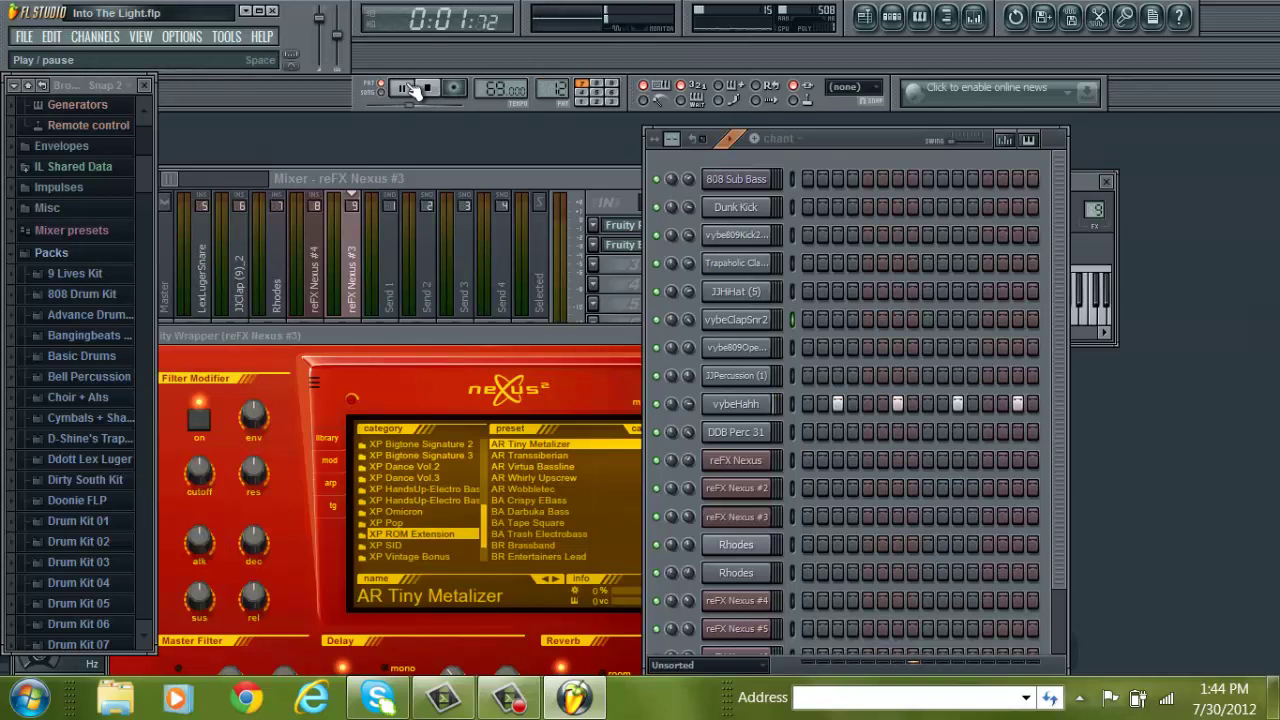
left_click(428, 89)
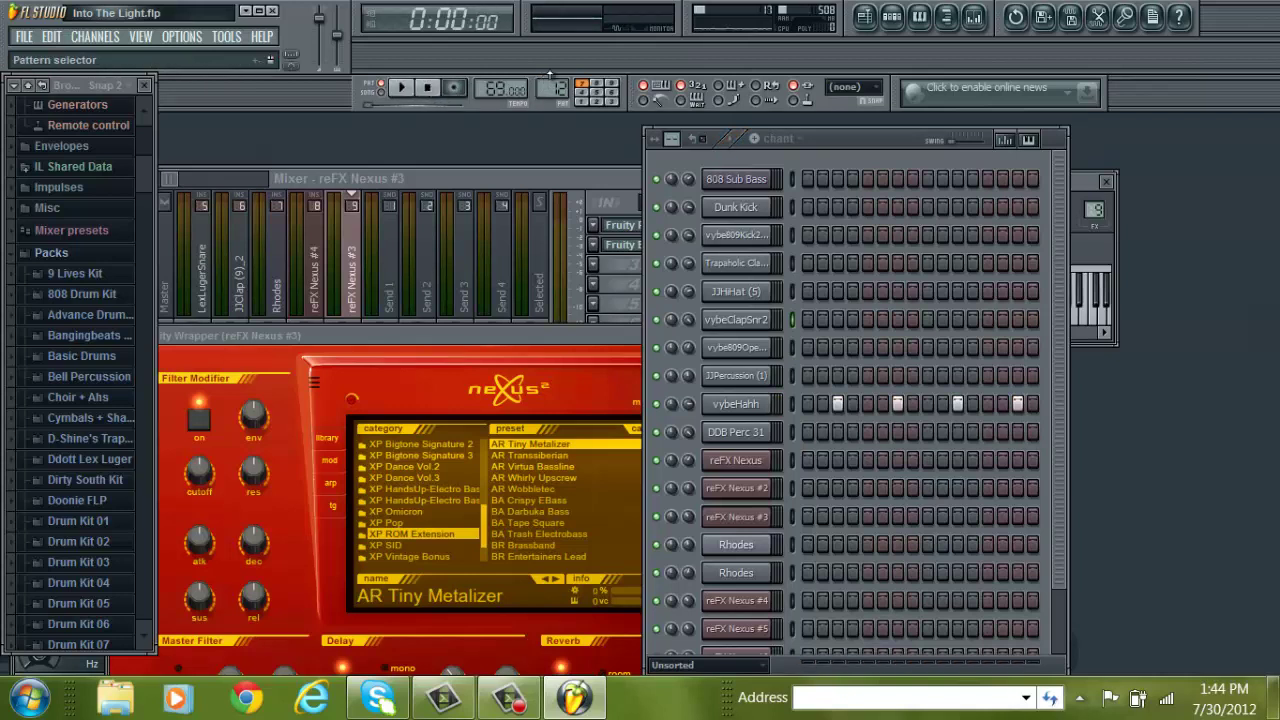
- Select the deep thoughts pattern, bring up the playlist and start playing the arrangement in song mode
scroll(549, 75, "up", 1)
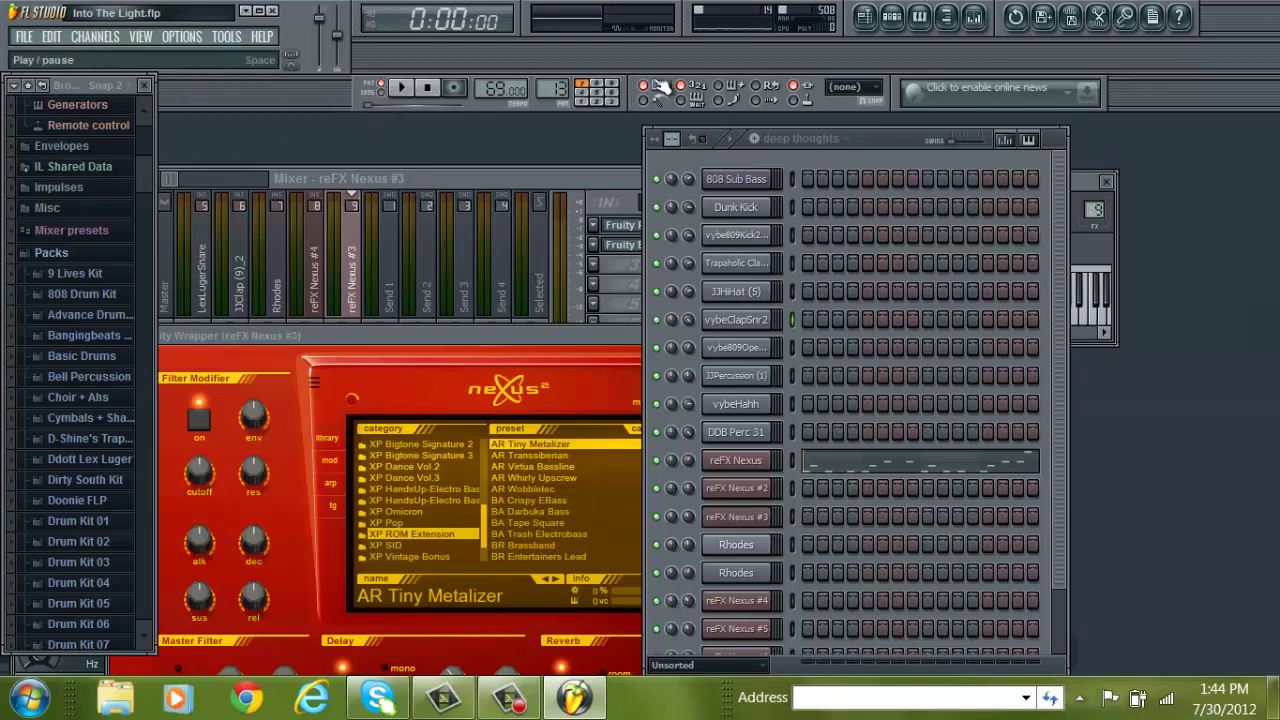
left_click(881, 27)
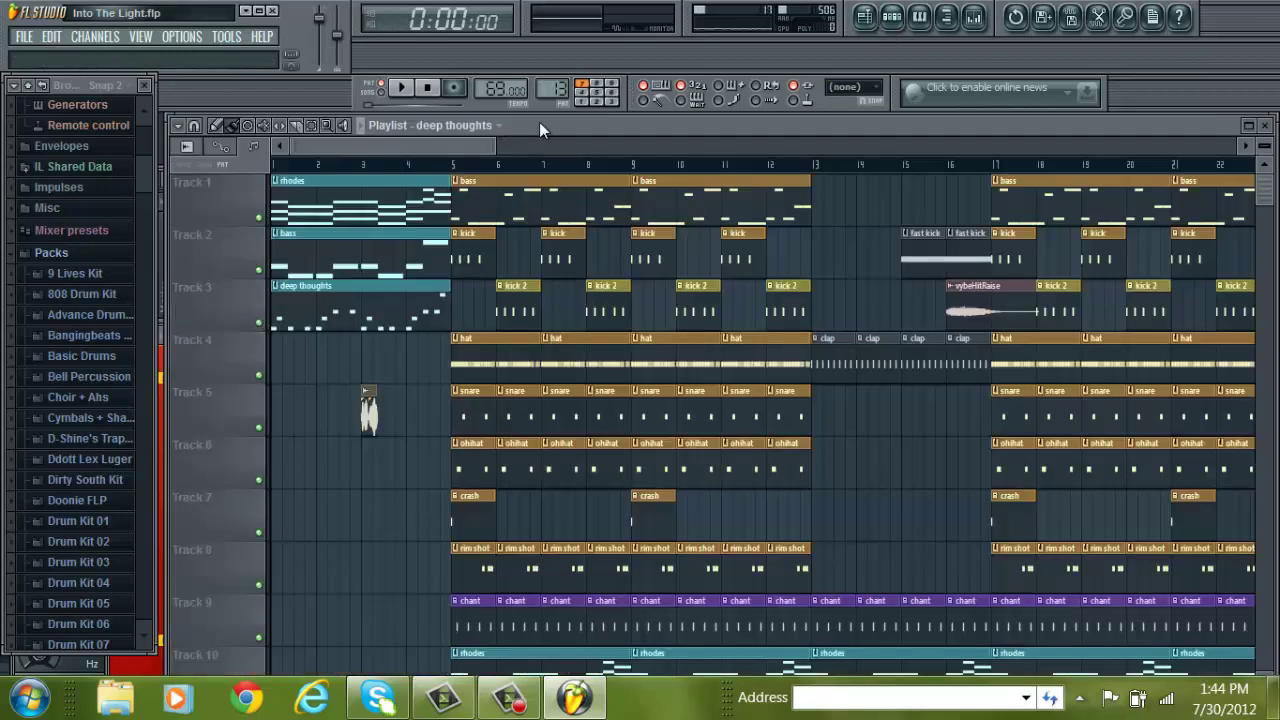
left_click(382, 92)
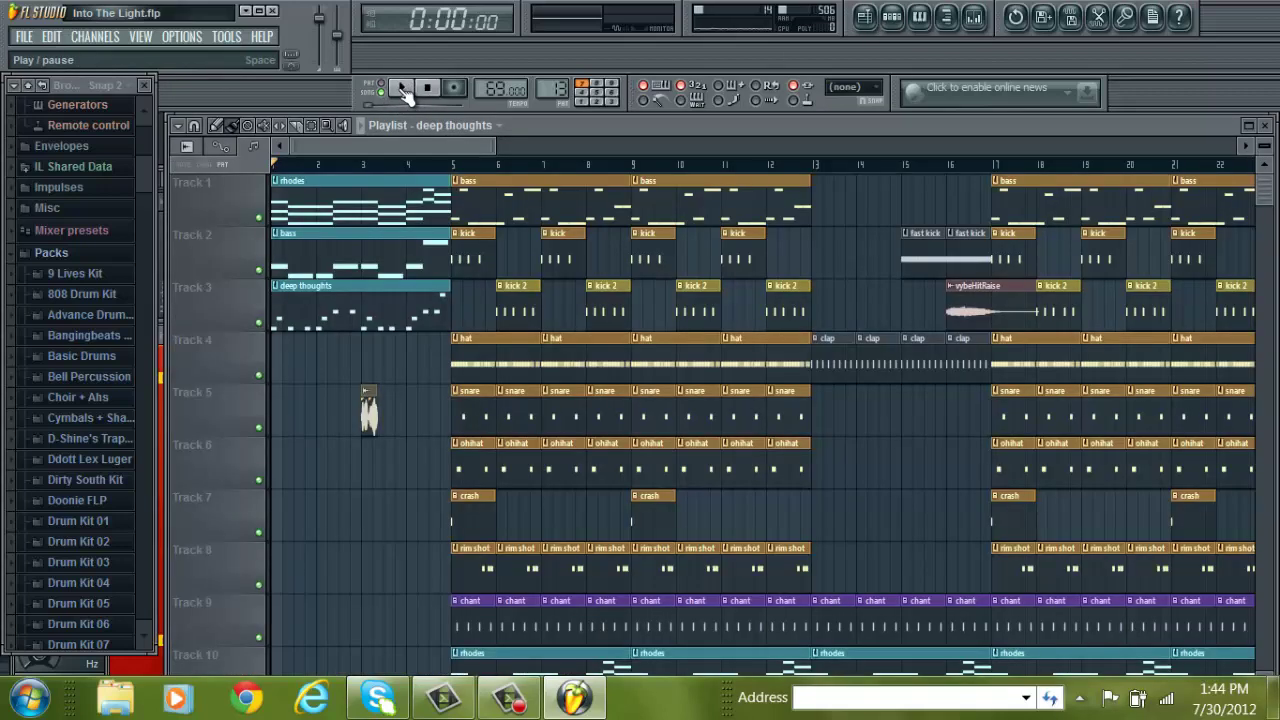
left_click(401, 90)
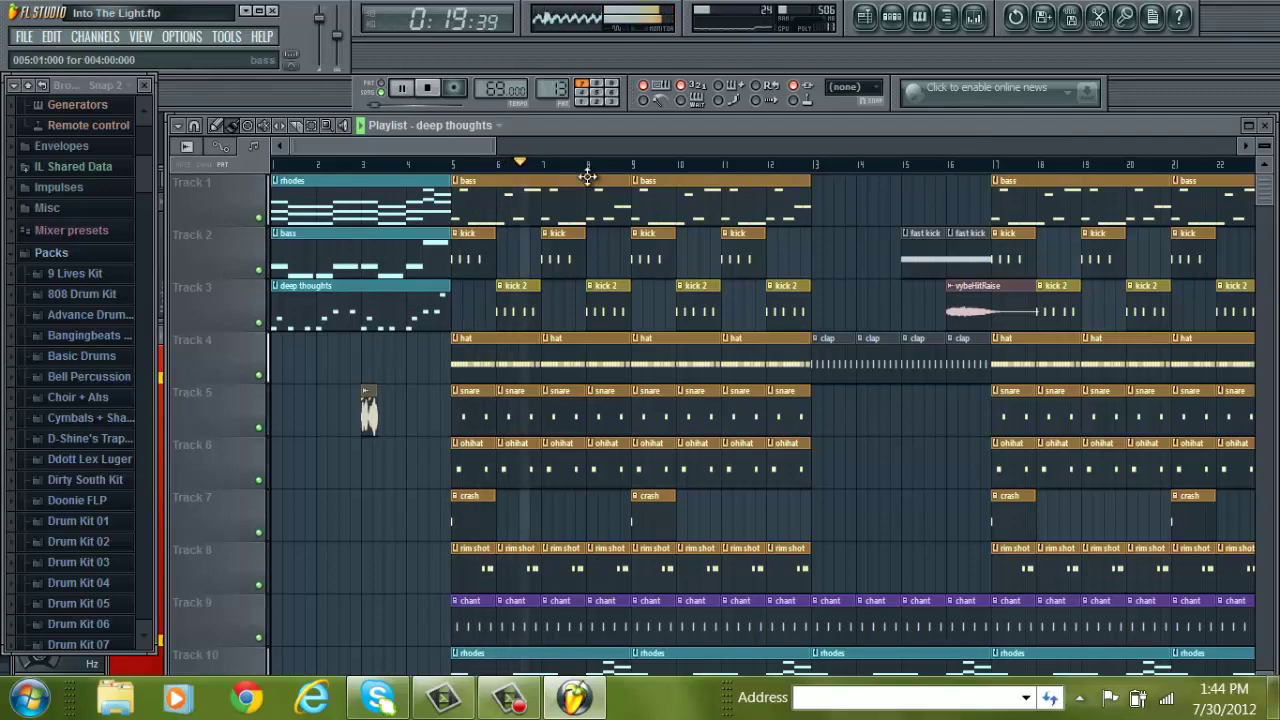
- Fit the whole arrangement and all its tracks into the playlist view, listen to the song through to its end and stop playback
left_click(508, 147)
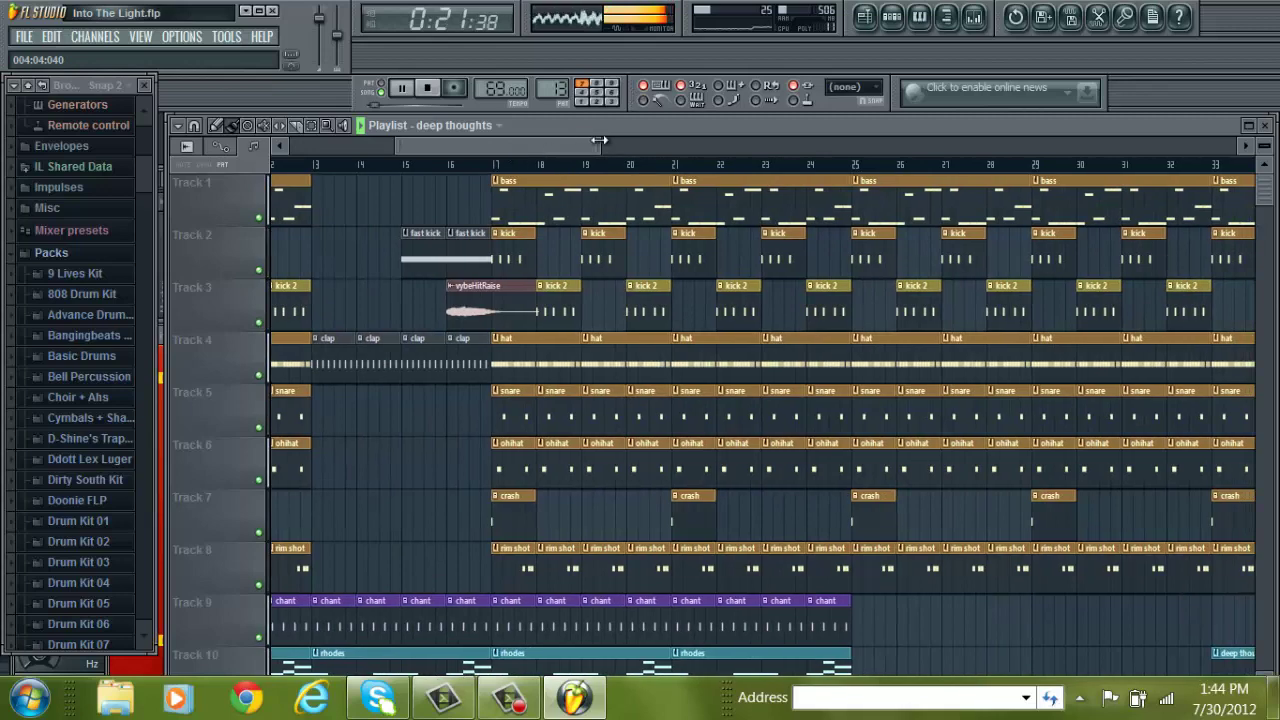
scroll(567, 146, "down", 4)
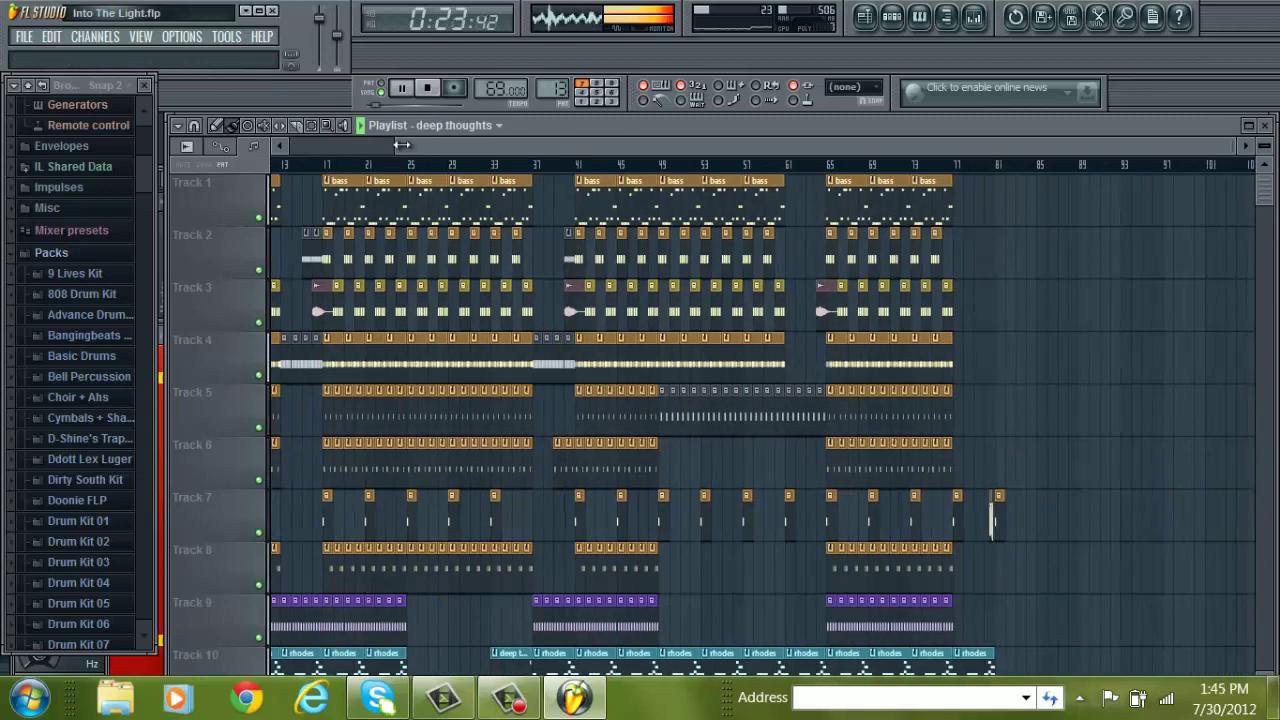
left_click_drag(396, 148, 228, 173)
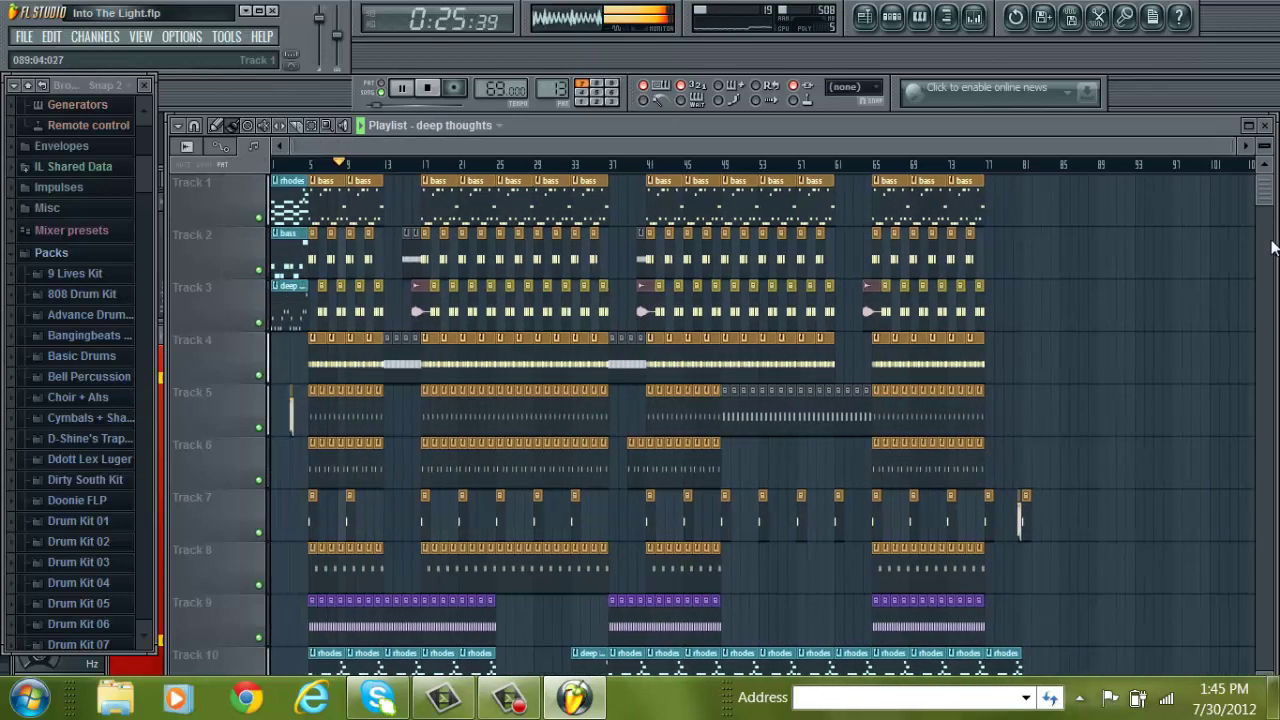
left_click_drag(1264, 147, 1264, 167)
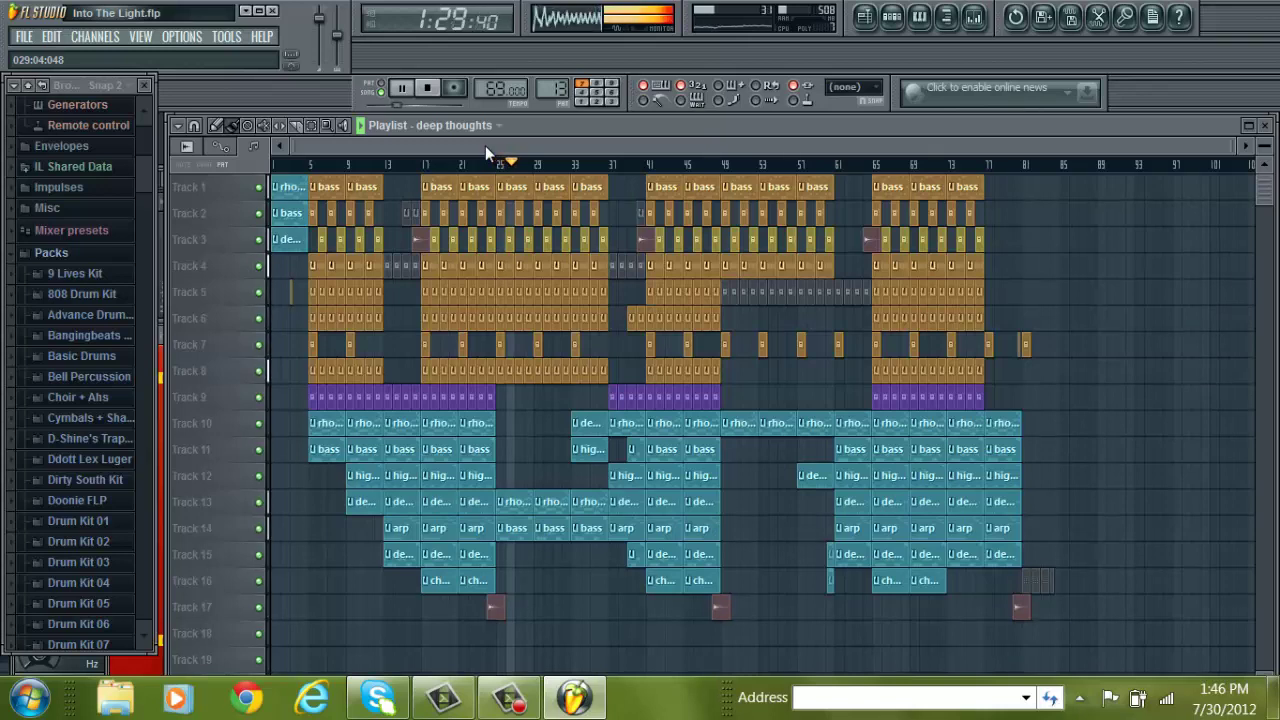
left_click(505, 700)
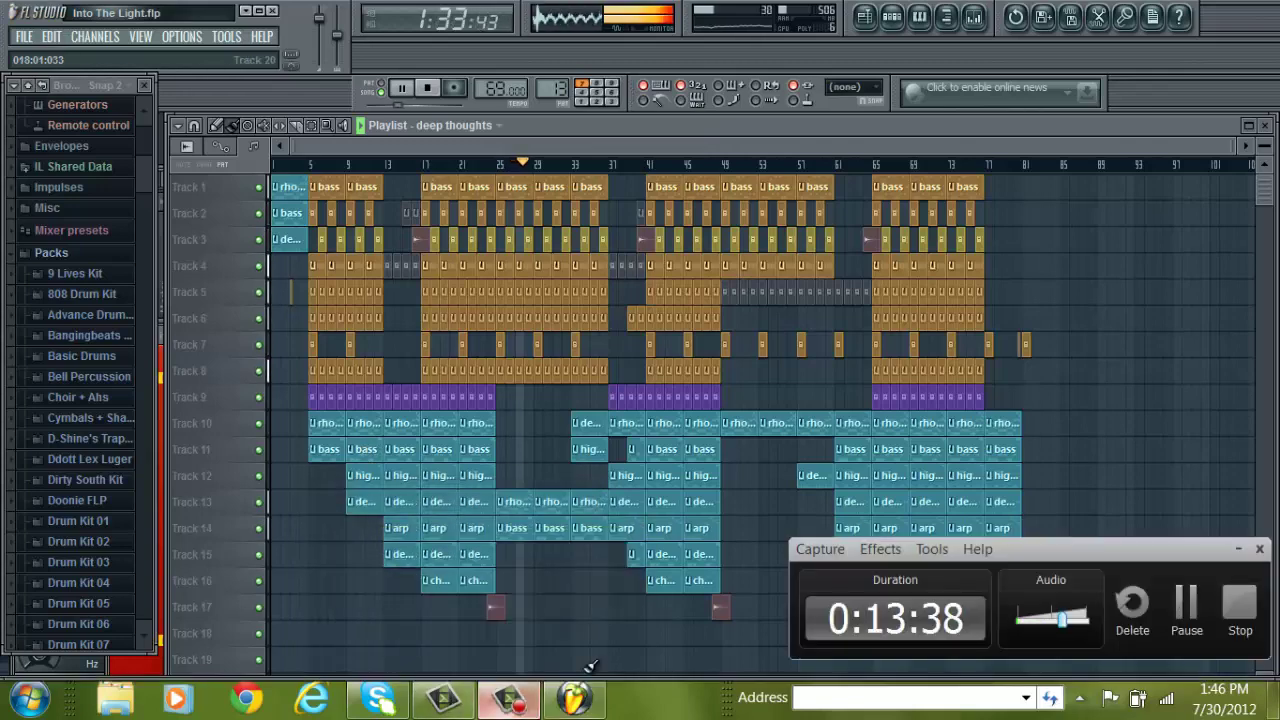
left_click(1241, 551)
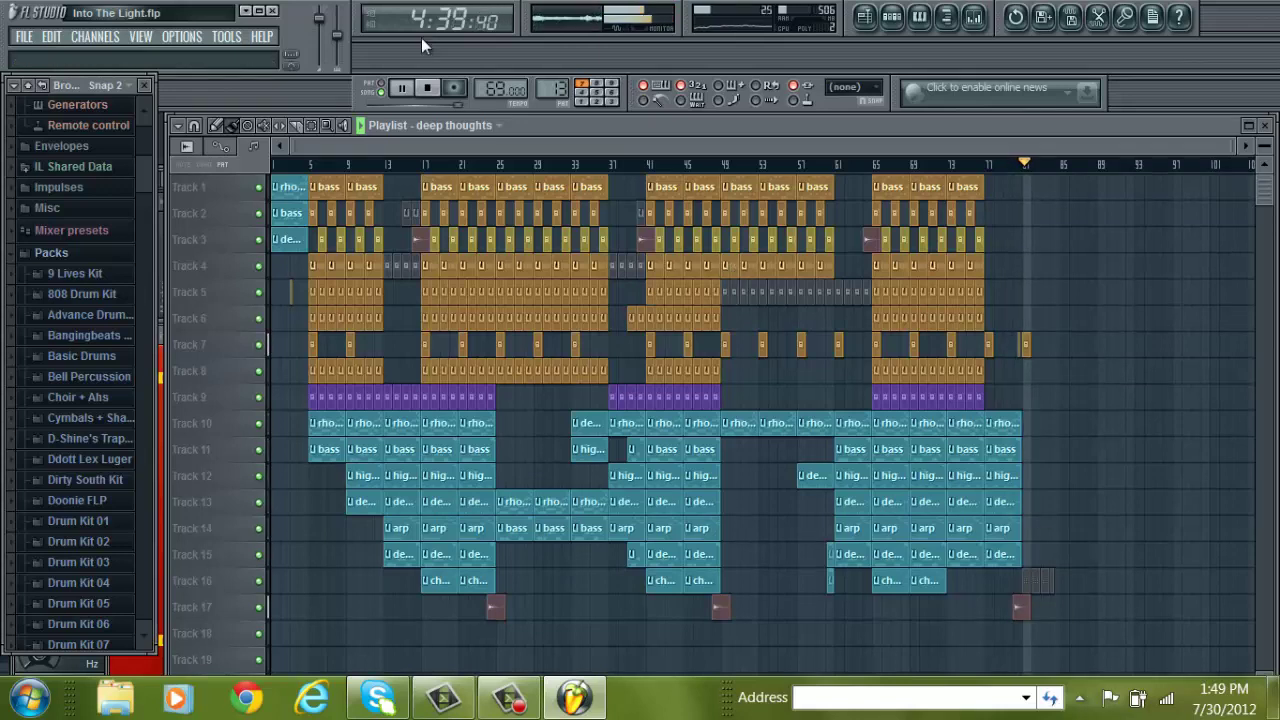
left_click(434, 90)
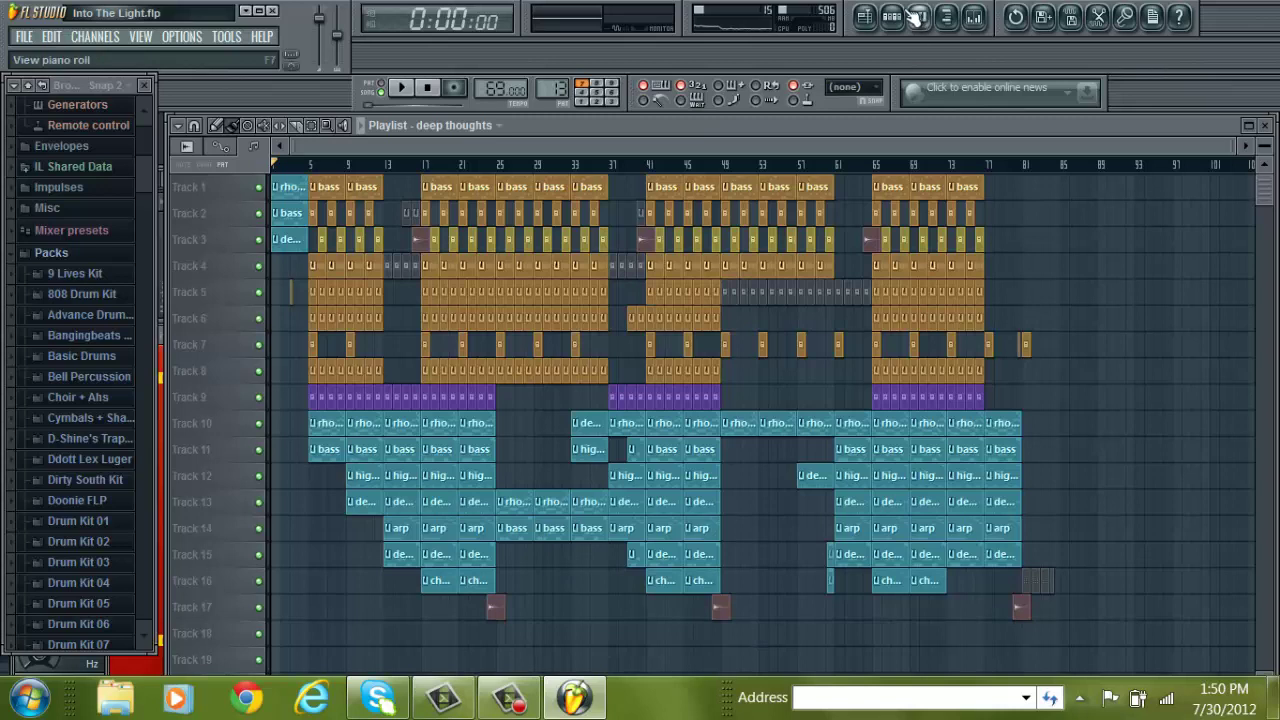
- Return to the channel rack in pattern mode, play the deep thoughts pattern briefly and stop it
left_click(596, 85)
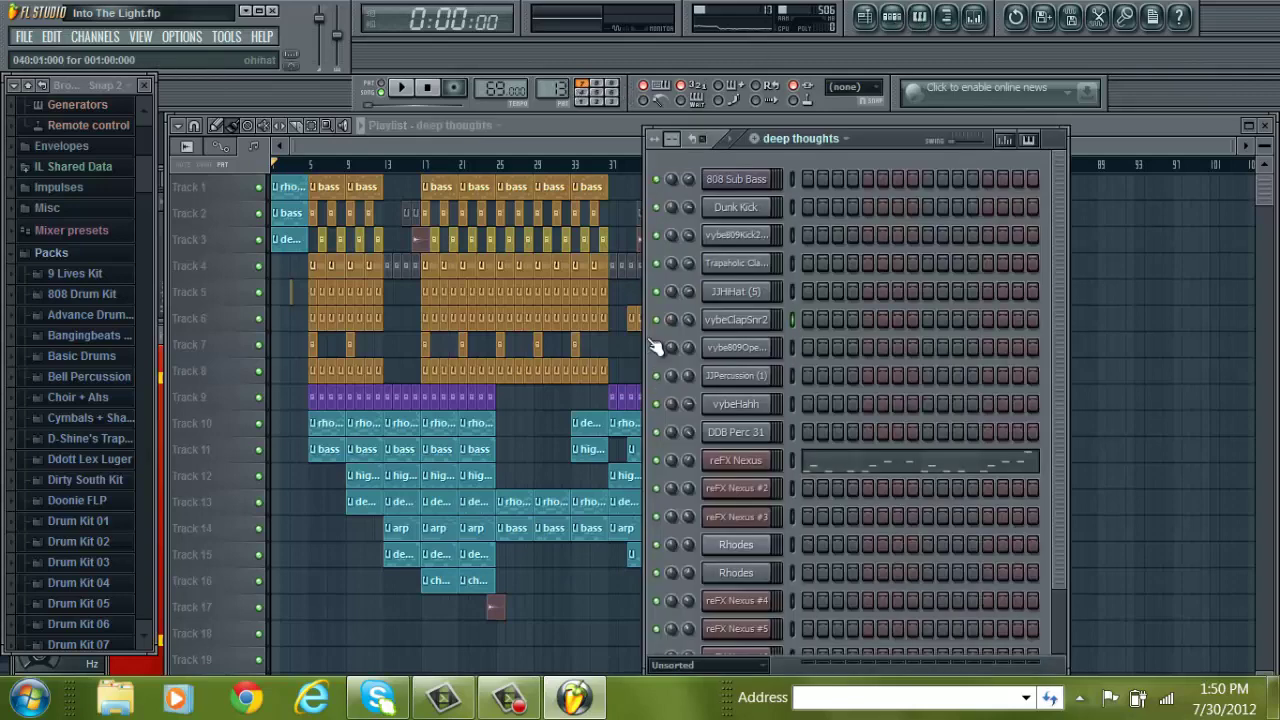
left_click(401, 88)
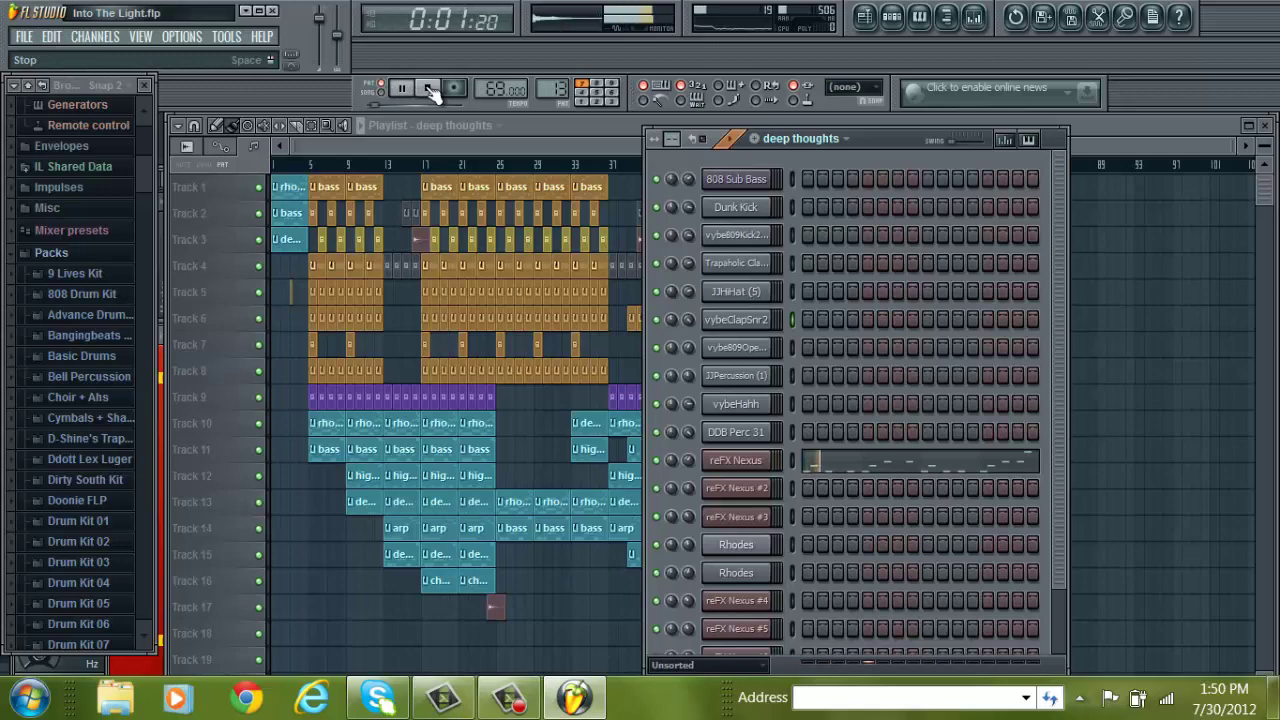
left_click(432, 90)
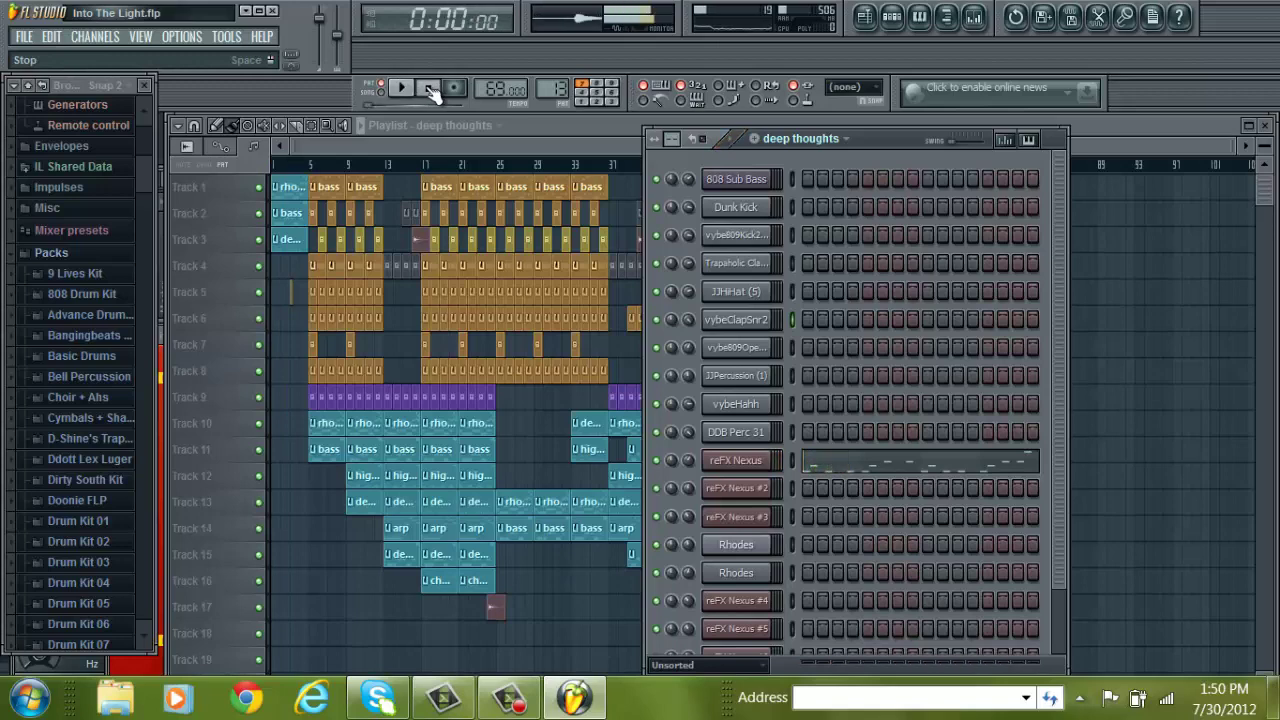
- Turn off reverb and delay on the reFX Nexus LD Deep thoughts preset, then play the pattern dry and stop it
left_click(763, 462)
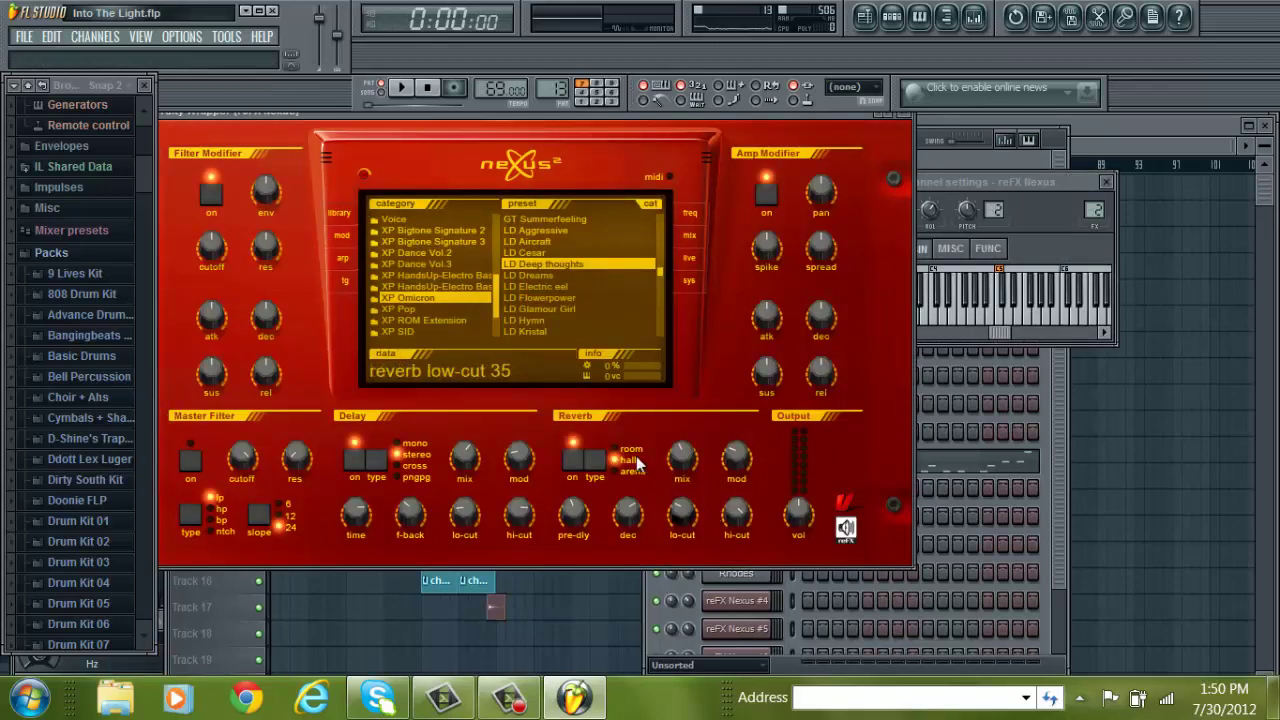
left_click(572, 460)
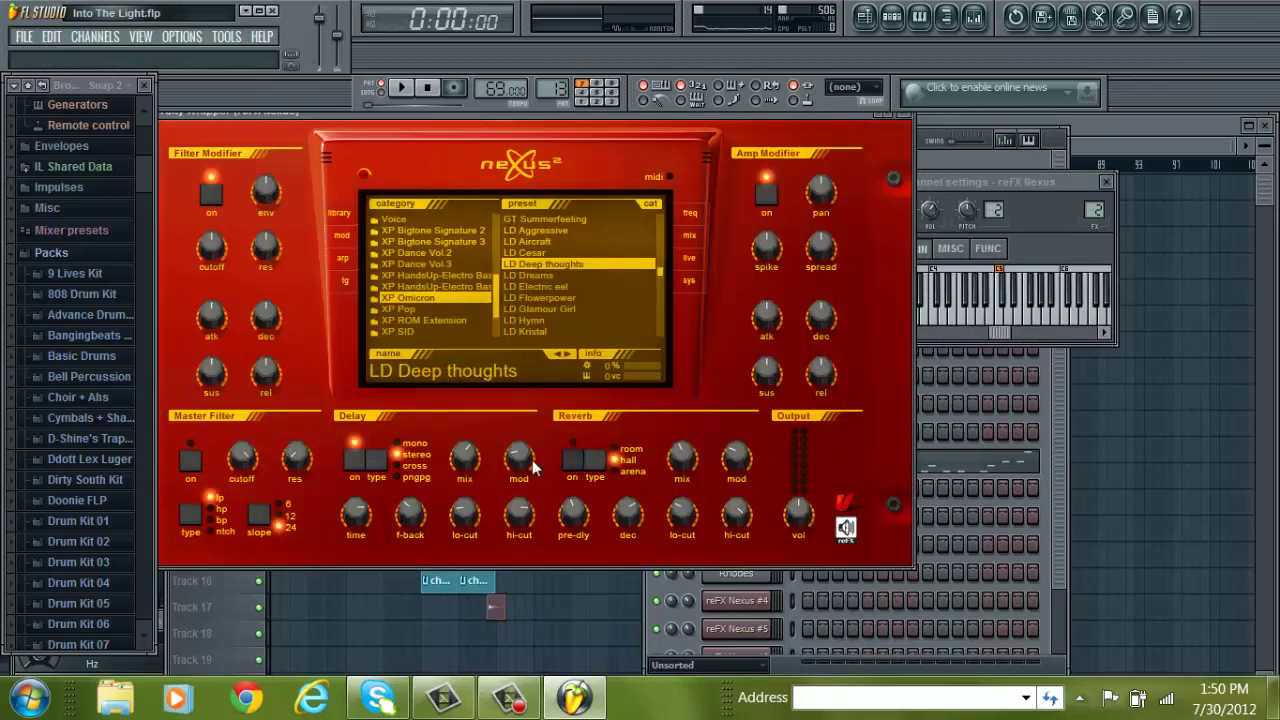
left_click(352, 463)
left_click(401, 87)
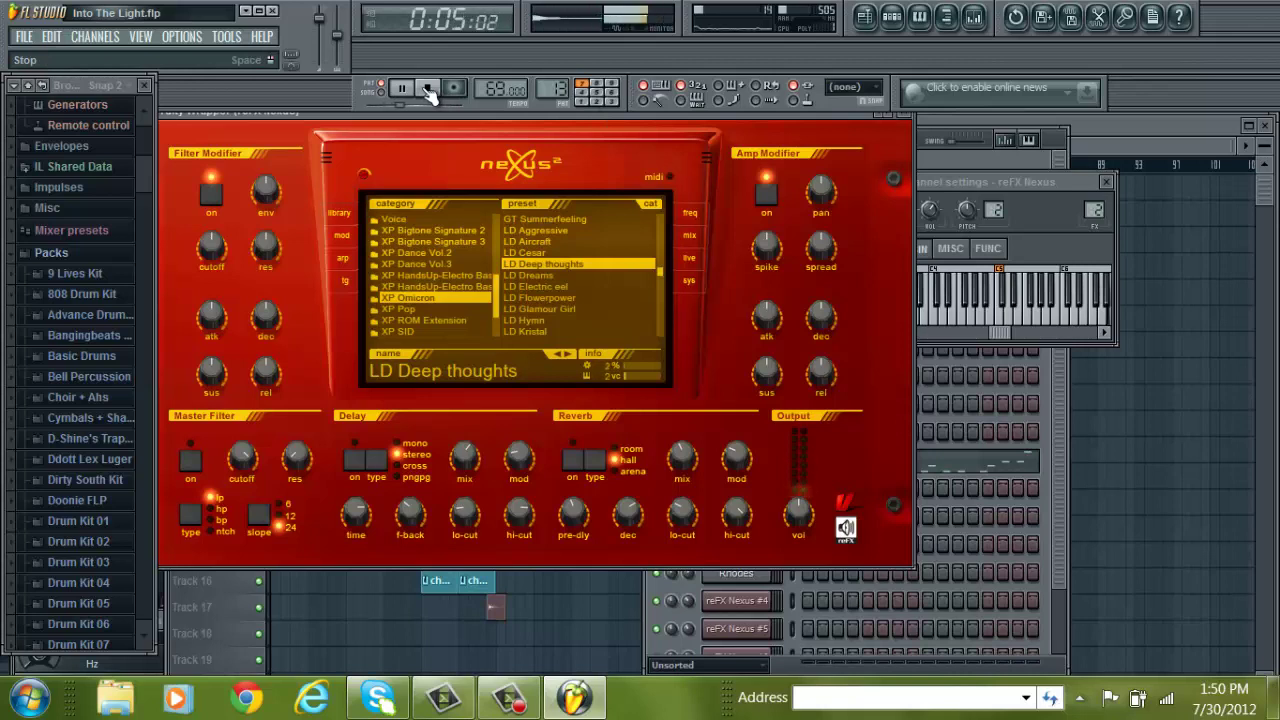
left_click(428, 89)
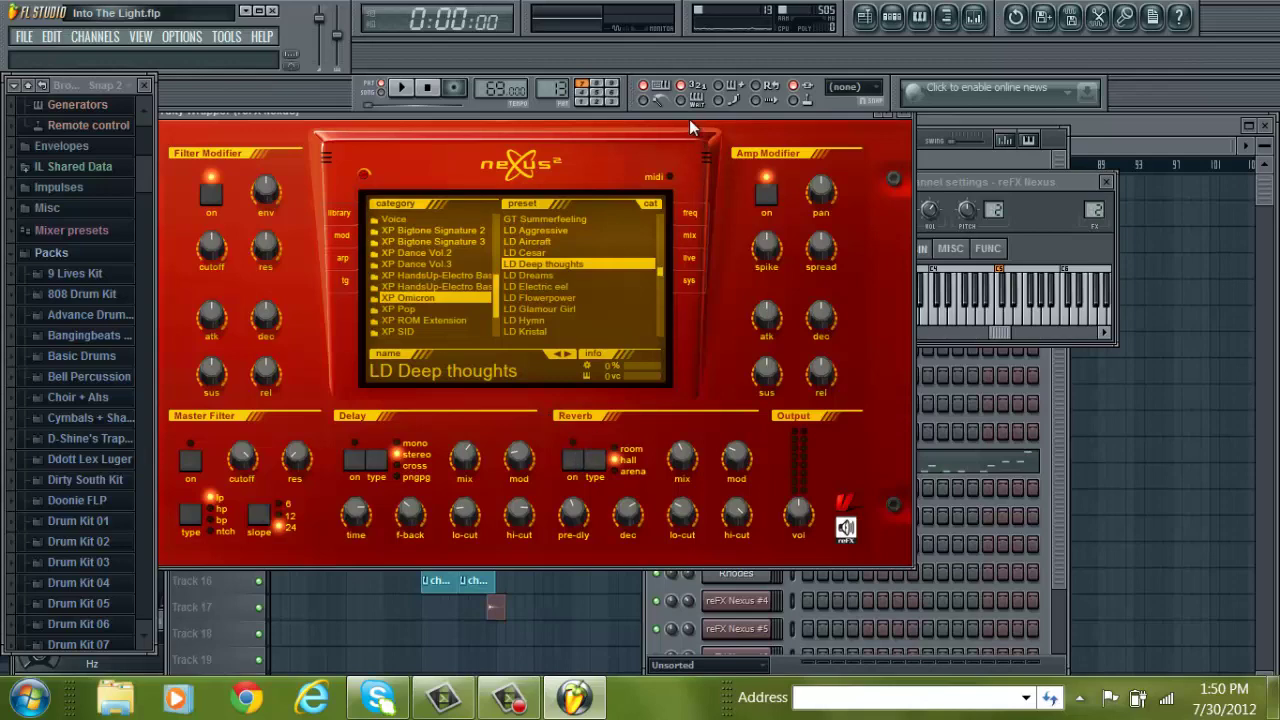
- Turn reverb and delay back on for the reFX Nexus LD Deep thoughts preset
left_click_drag(686, 116, 615, 163)
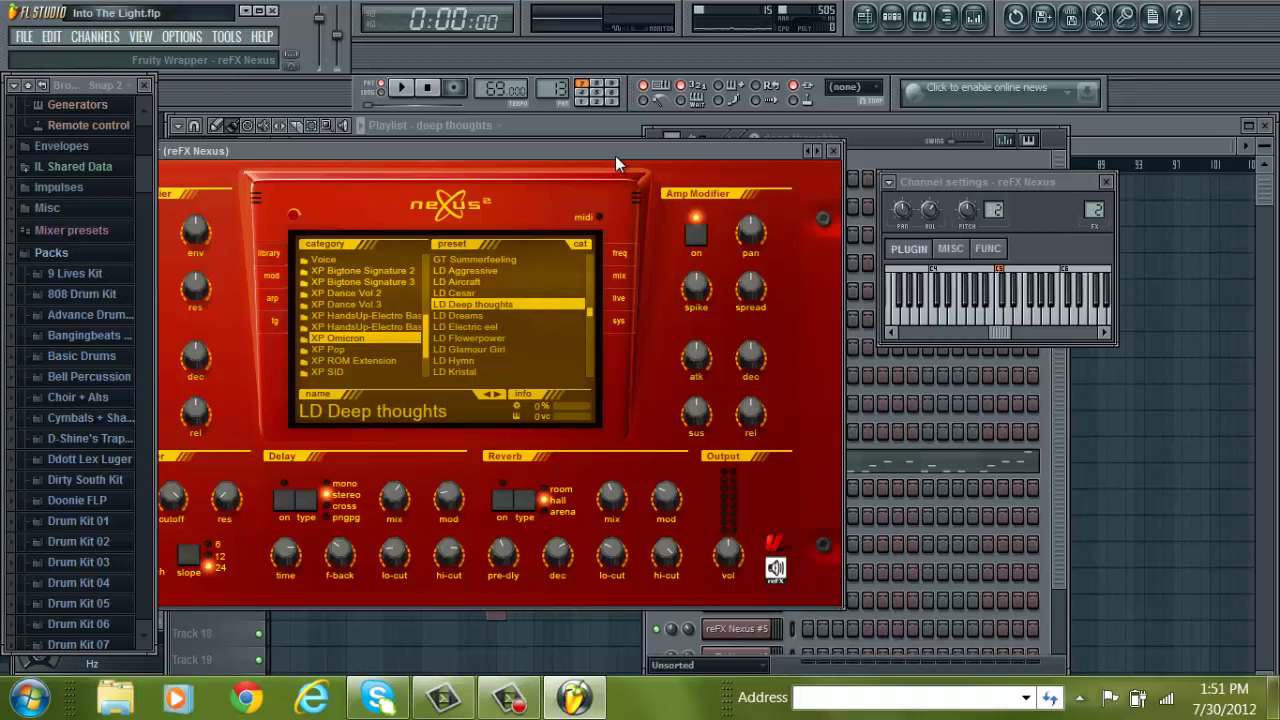
left_click(502, 500)
left_click(285, 499)
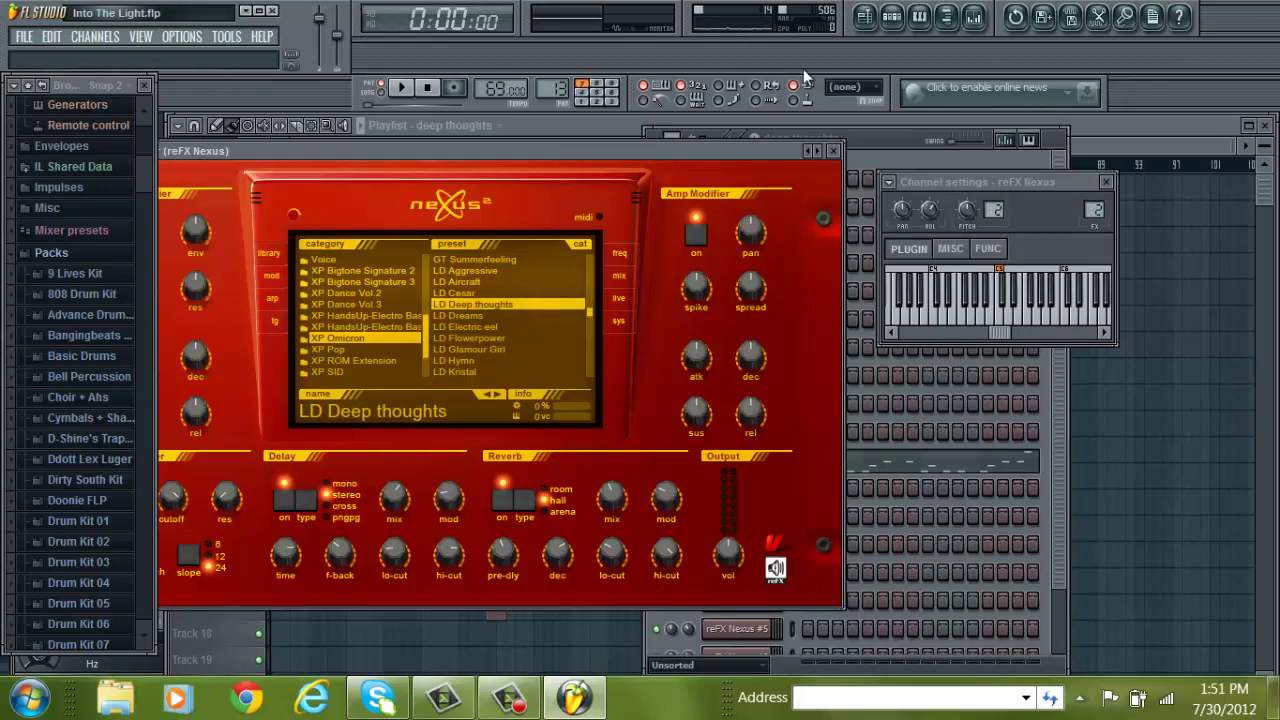
- Bring up the channel rack, select the high synth pattern, play it through and stop playback
left_click(893, 16)
left_click_drag(572, 88, 556, 75)
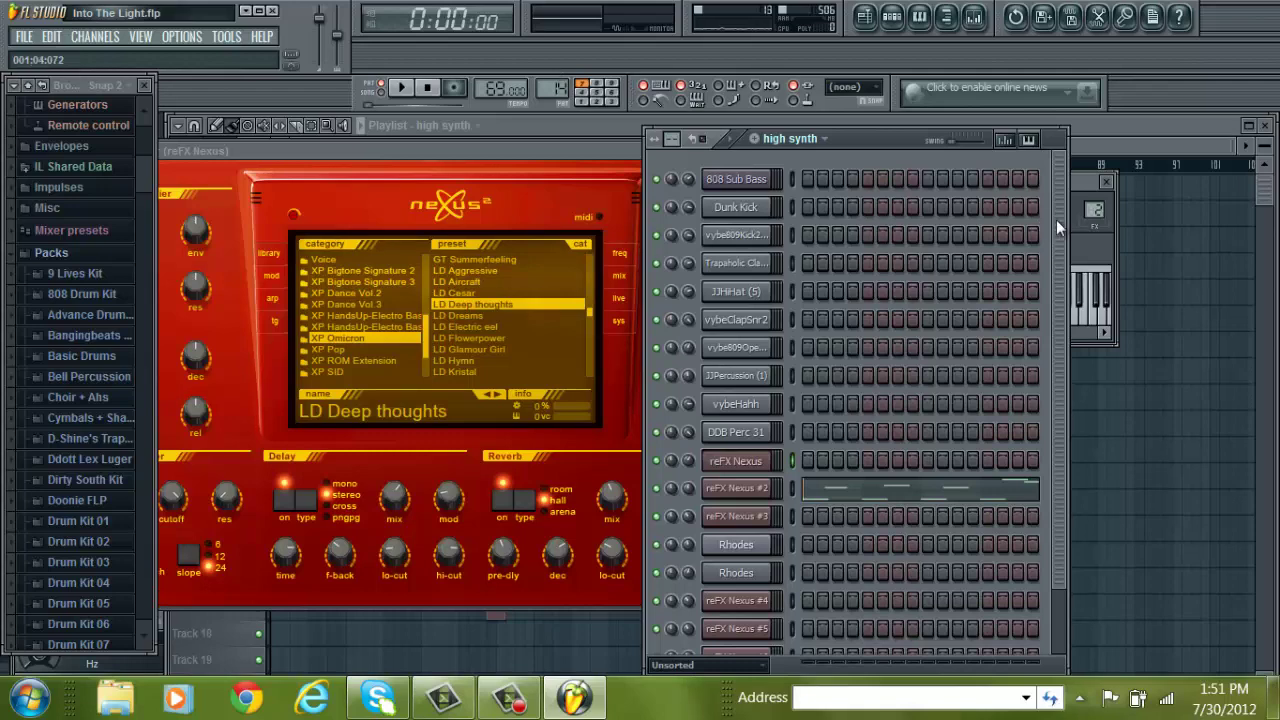
left_click_drag(1061, 219, 1064, 162)
left_click(403, 89)
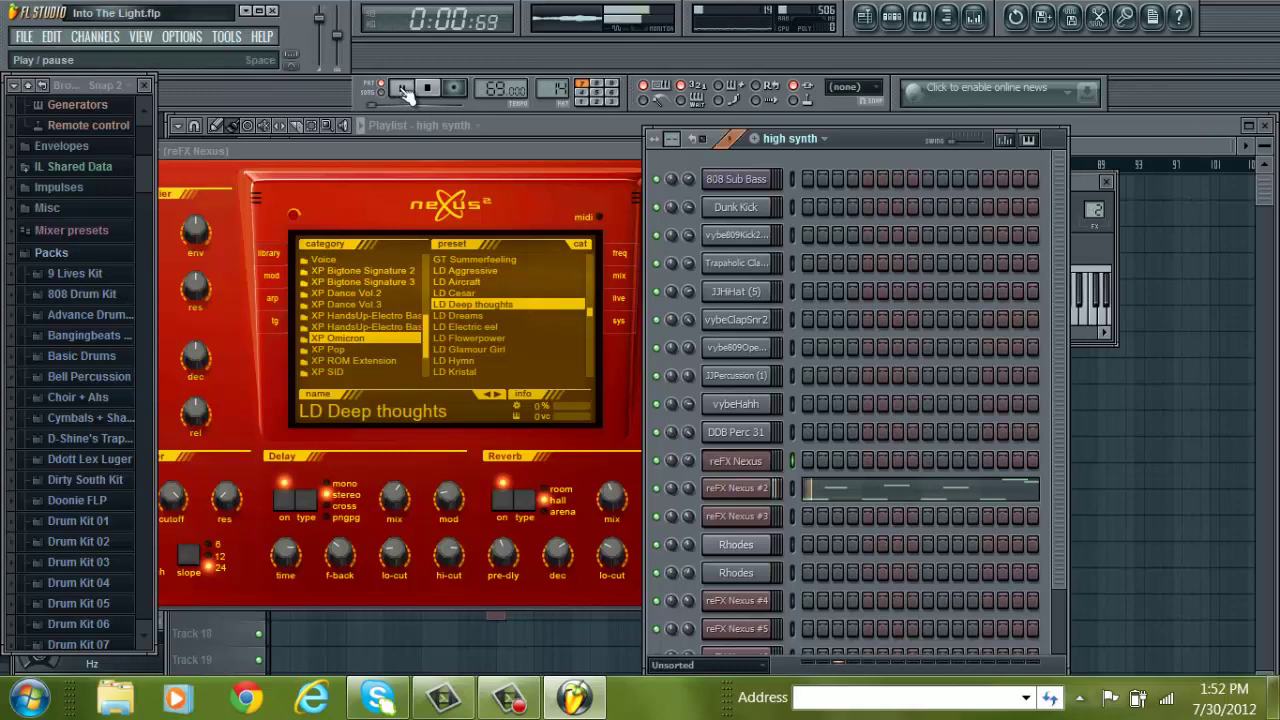
left_click(431, 88)
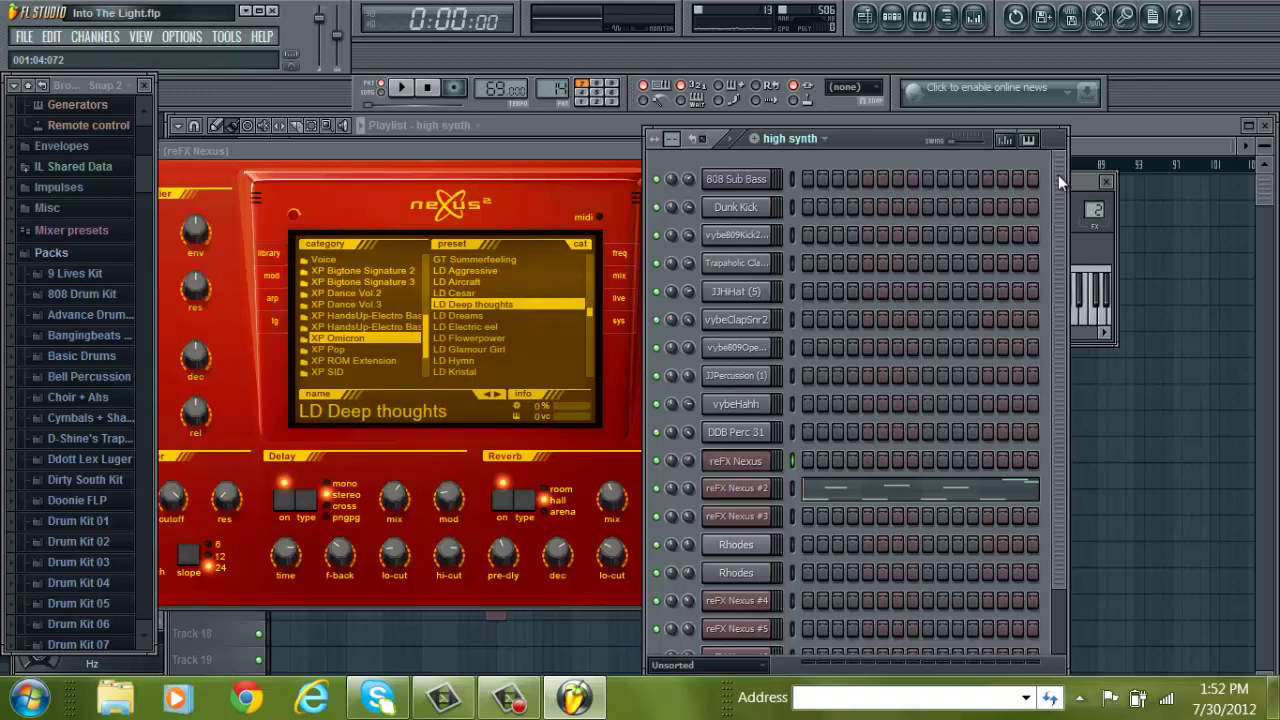
mouse_move(1058, 175)
left_mouse_down()
mouse_move(1047, 247)
mouse_move(1059, 158)
left_mouse_up()
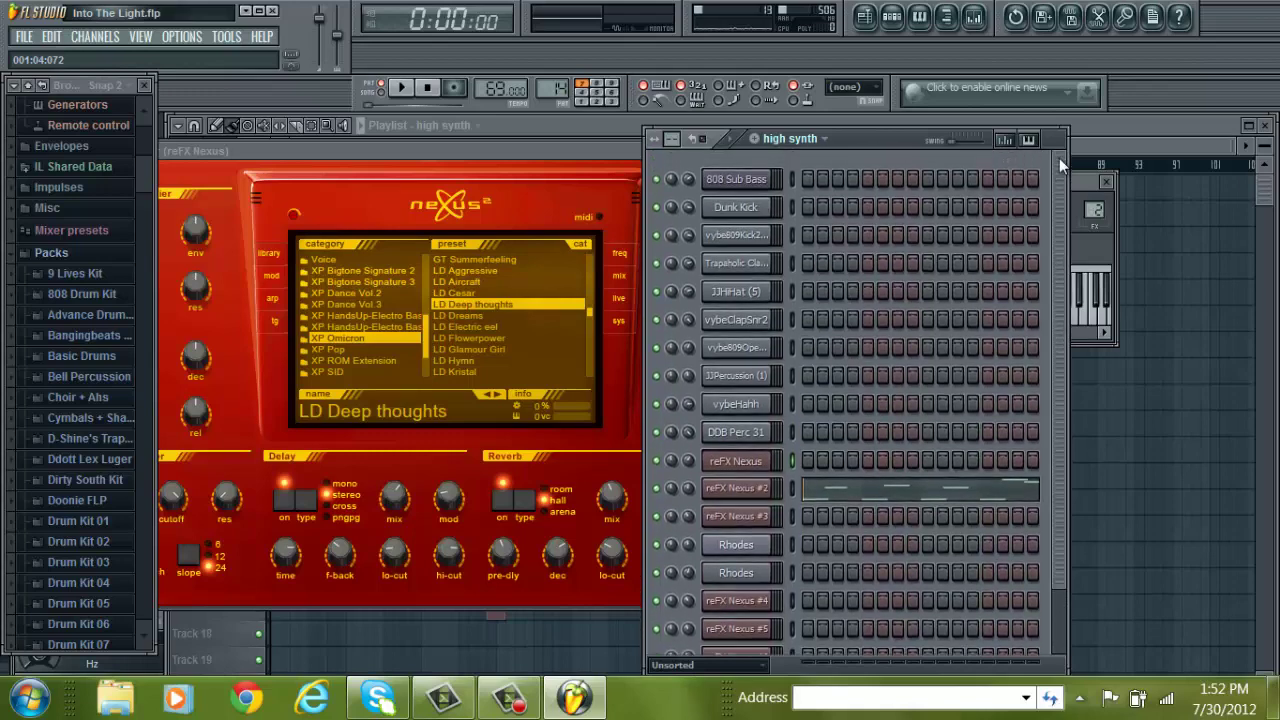